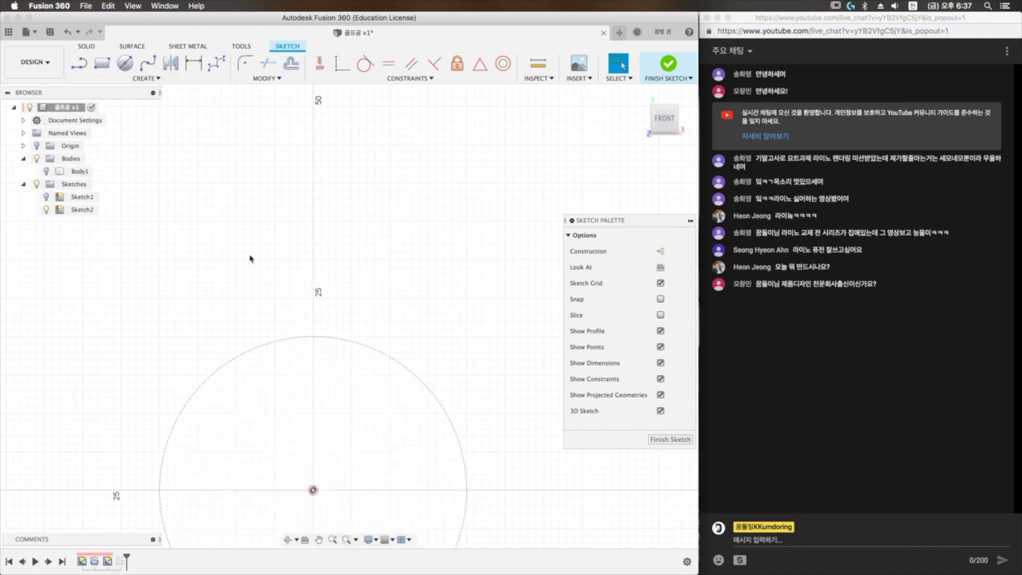
- Convert the dashed construction circle into regular sketch geometry
{"action": "middle_click_drag", "start_coordinate": [292, 294], "coordinate": [350, 184]}
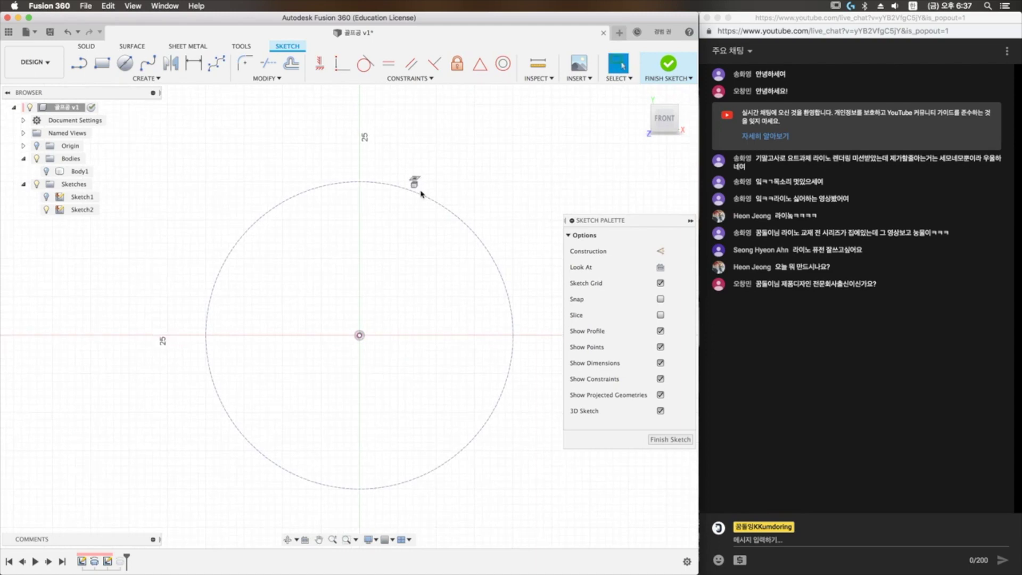
{"action": "left_click", "coordinate": [427, 200]}
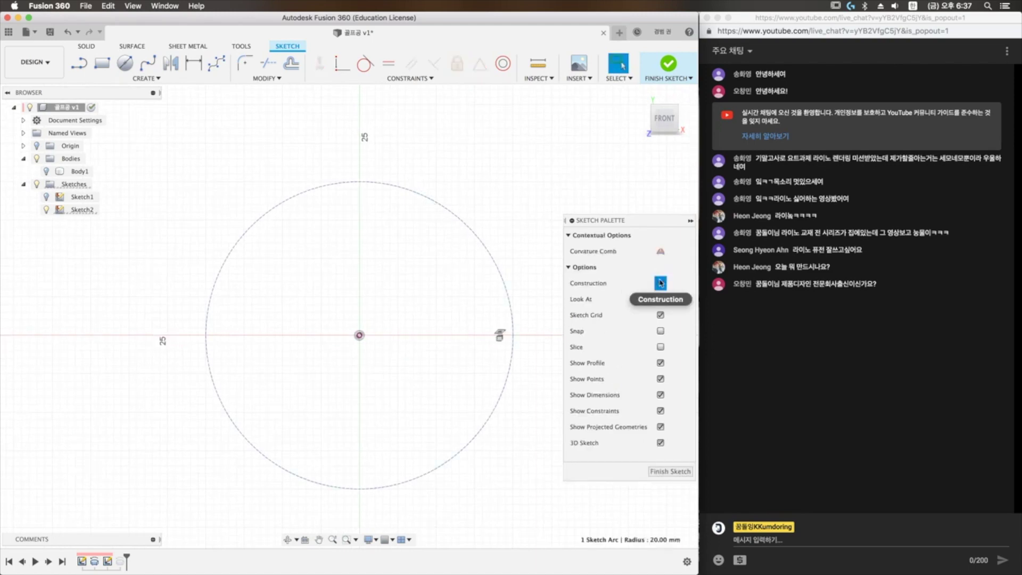
{"action": "left_click", "coordinate": [660, 282]}
{"action": "middle_click_drag", "start_coordinate": [521, 209], "coordinate": [501, 285]}
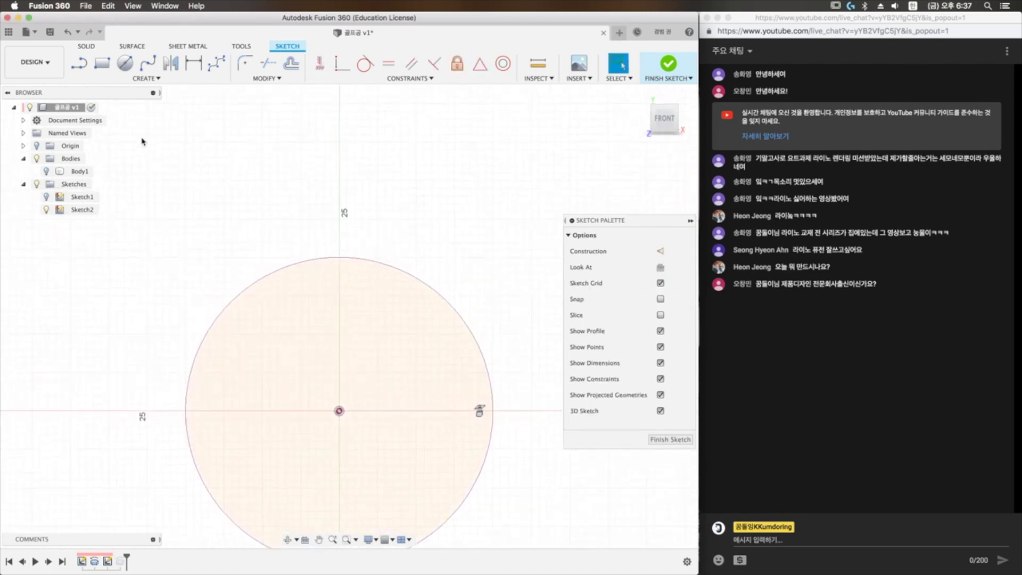
- Draw a 3-point dimple arc across the circle's top, with both ends coincident on the circle
{"action": "left_click", "coordinate": [109, 78]}
{"action": "mouse_move", "coordinate": [119, 124]}
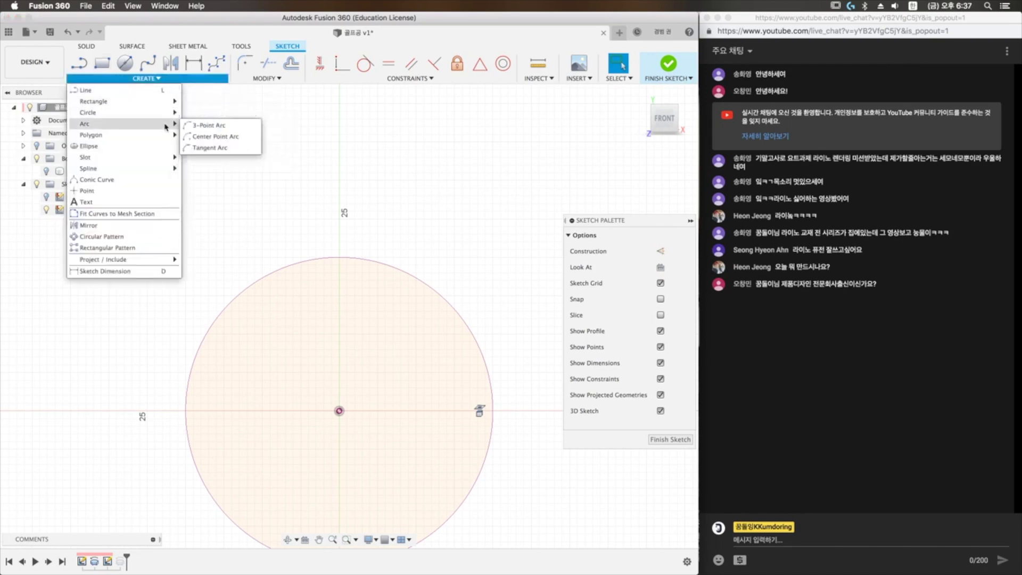
{"action": "left_click", "coordinate": [211, 125]}
{"action": "left_click", "coordinate": [309, 259]}
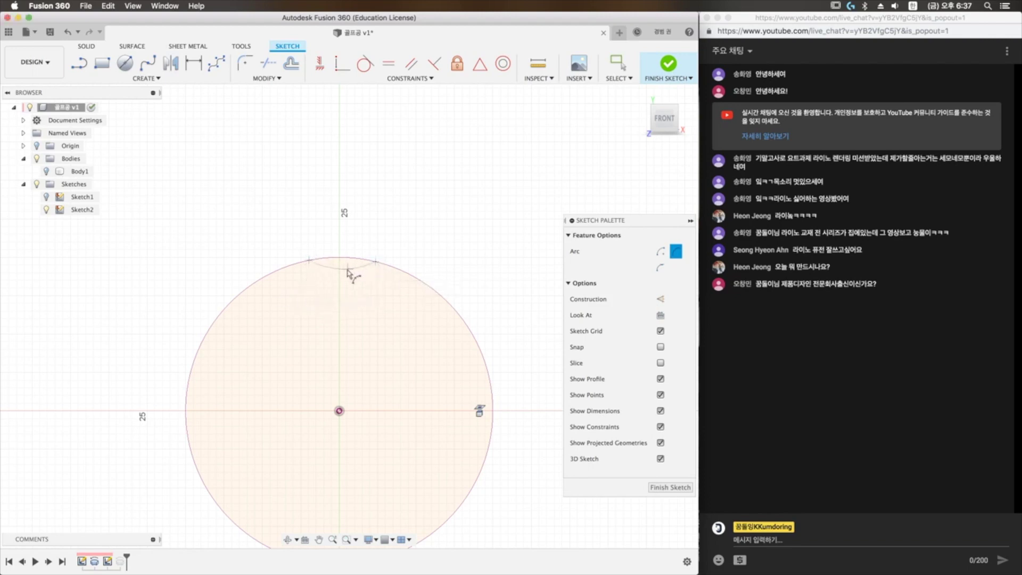
{"action": "left_click", "coordinate": [319, 63]}
{"action": "left_click", "coordinate": [375, 262]}
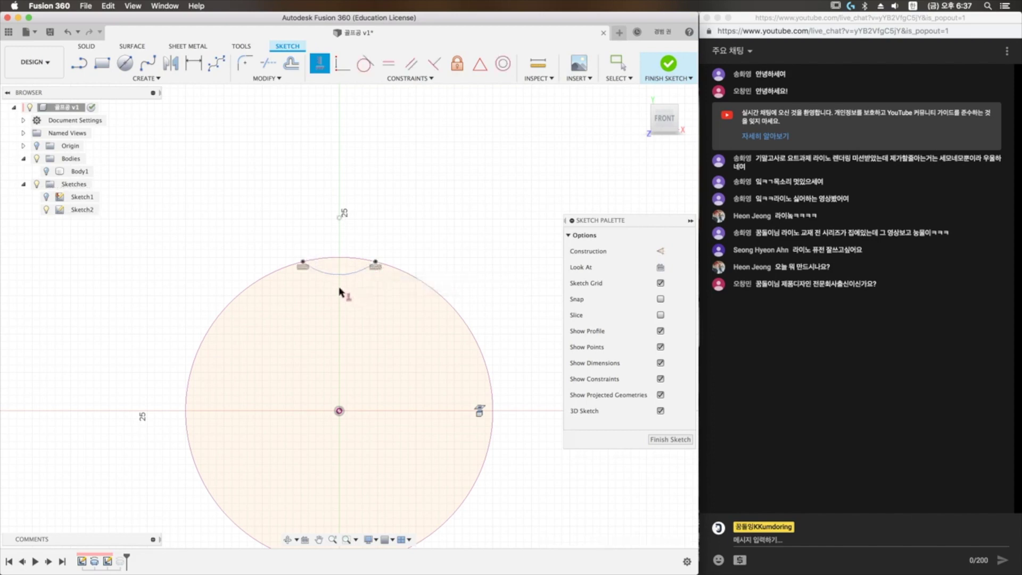
{"action": "key", "text": "Escape"}
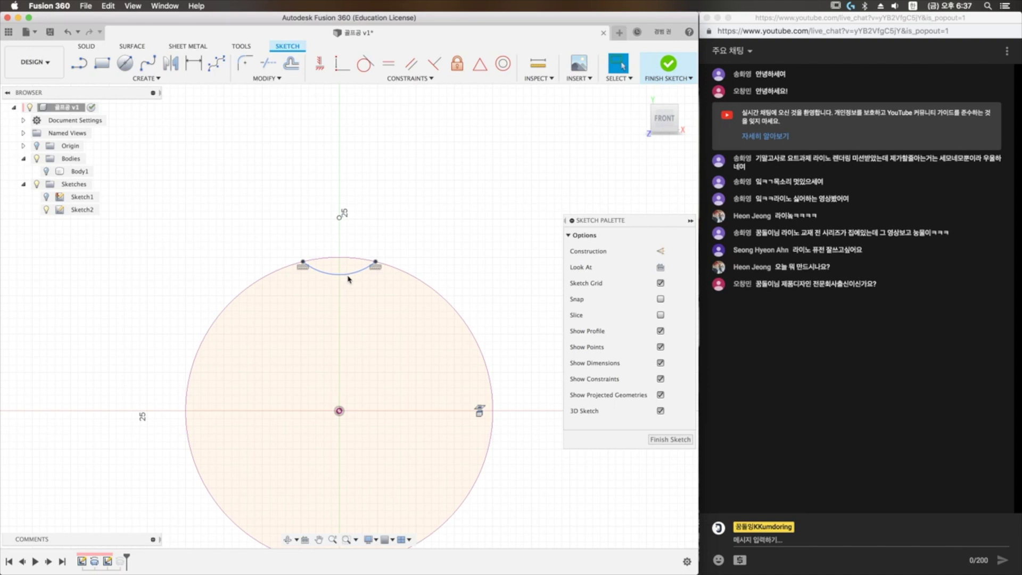
{"action": "left_click", "coordinate": [357, 274]}
{"action": "key", "text": "d"}
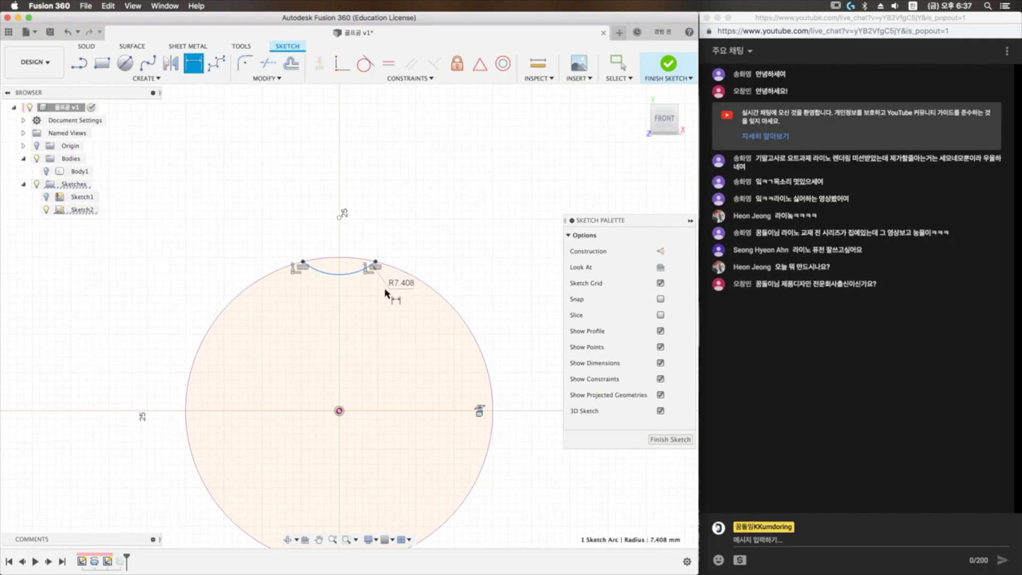
{"action": "key", "text": "d"}
- Dimension the dimple arc's span and set it to 8 mm
{"action": "left_click", "coordinate": [375, 262]}
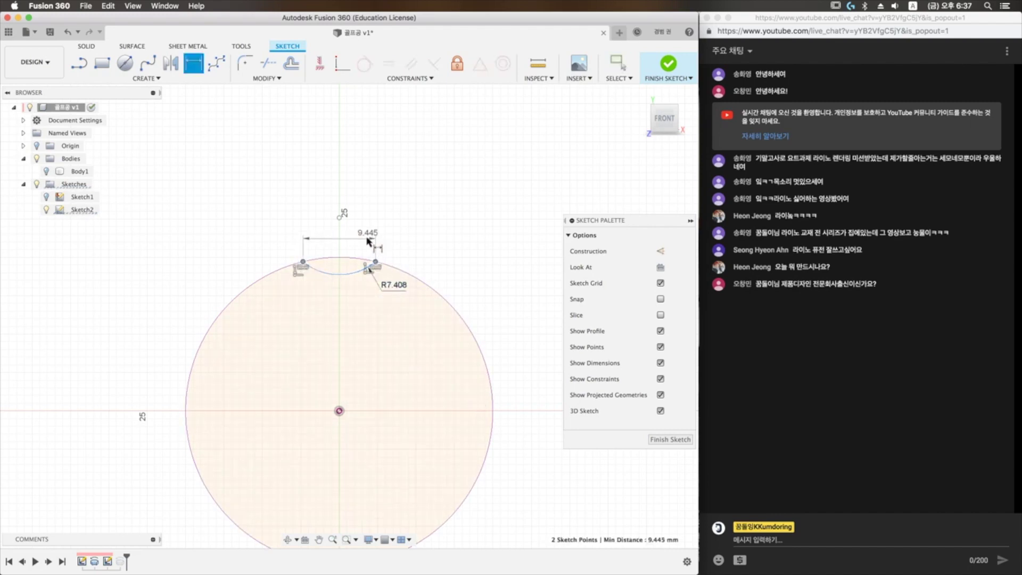
{"action": "left_click", "coordinate": [349, 240]}
{"action": "type", "text": "10"}
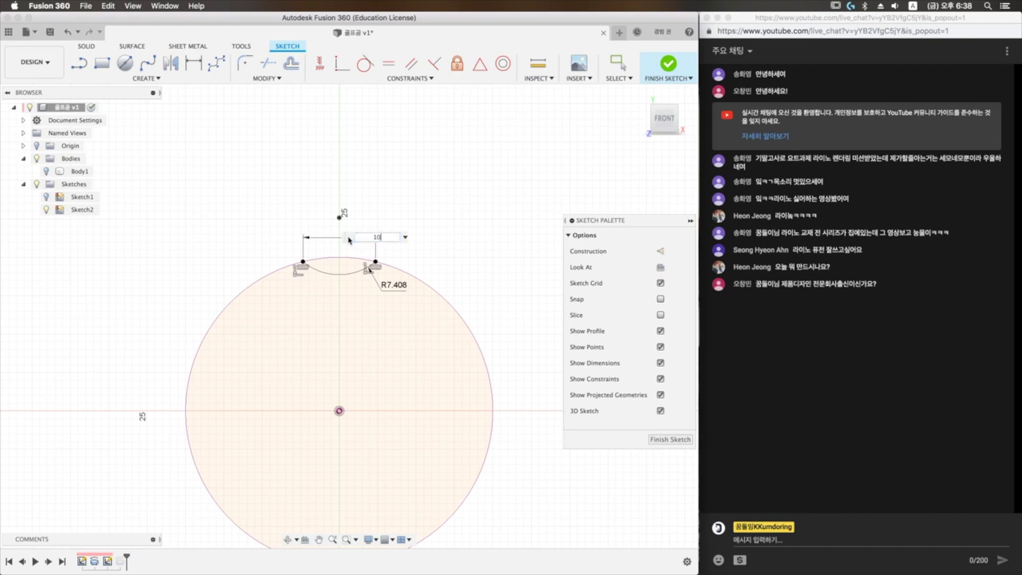
{"action": "key", "text": "Return"}
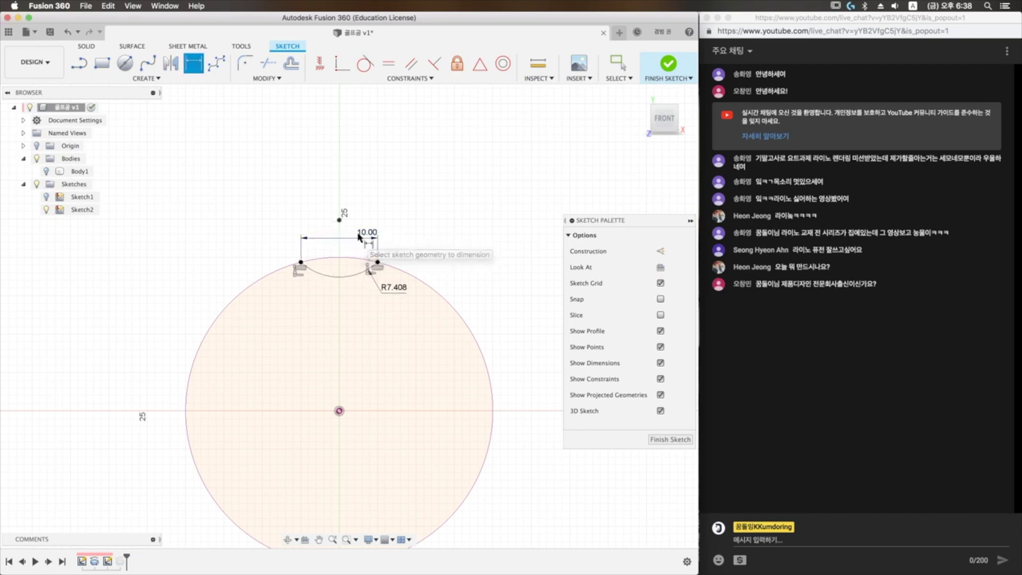
{"action": "double_click", "coordinate": [360, 237]}
{"action": "type", "text": "8"}
{"action": "key", "text": "Return"}
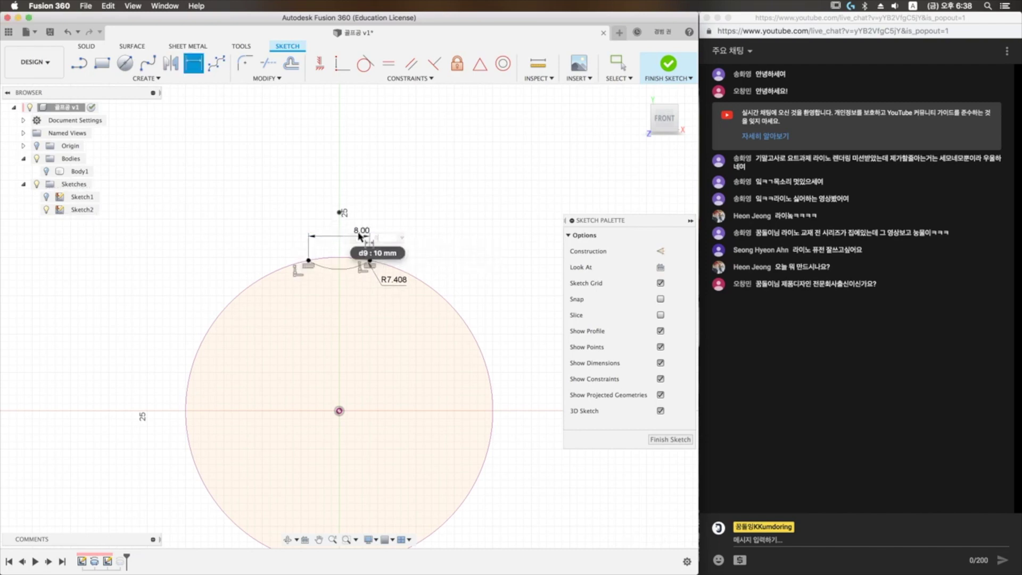
- Set the arc radius to R8 and add a short vertical line at its midpoint
{"action": "double_click", "coordinate": [400, 279]}
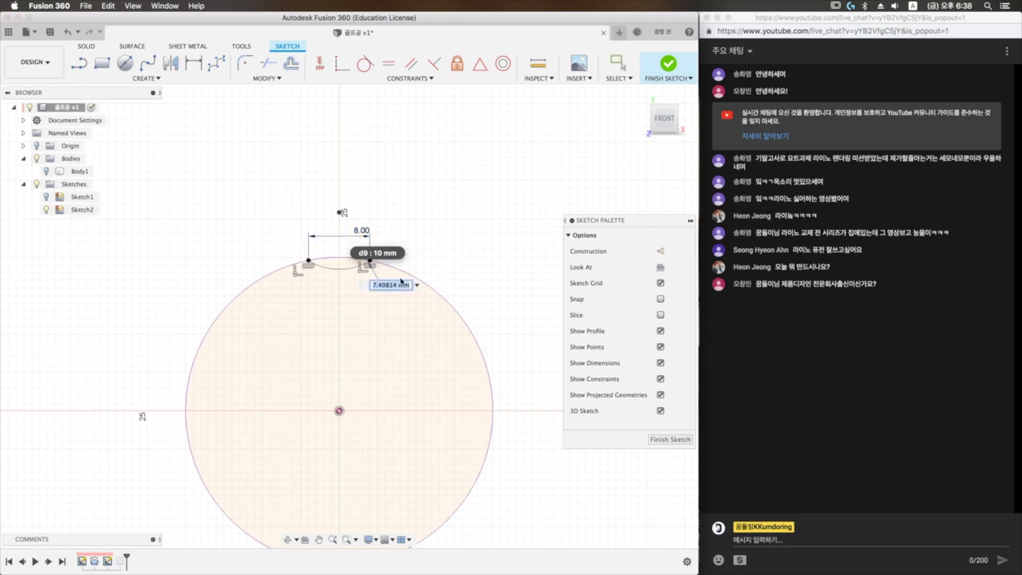
{"action": "type", "text": "8"}
{"action": "key", "text": "Return"}
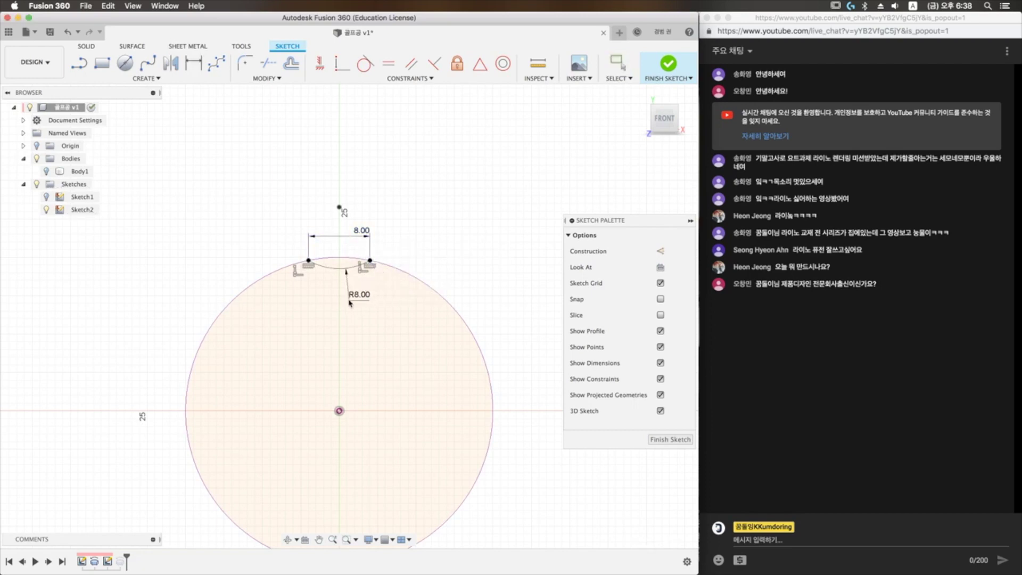
{"action": "key", "text": "l"}
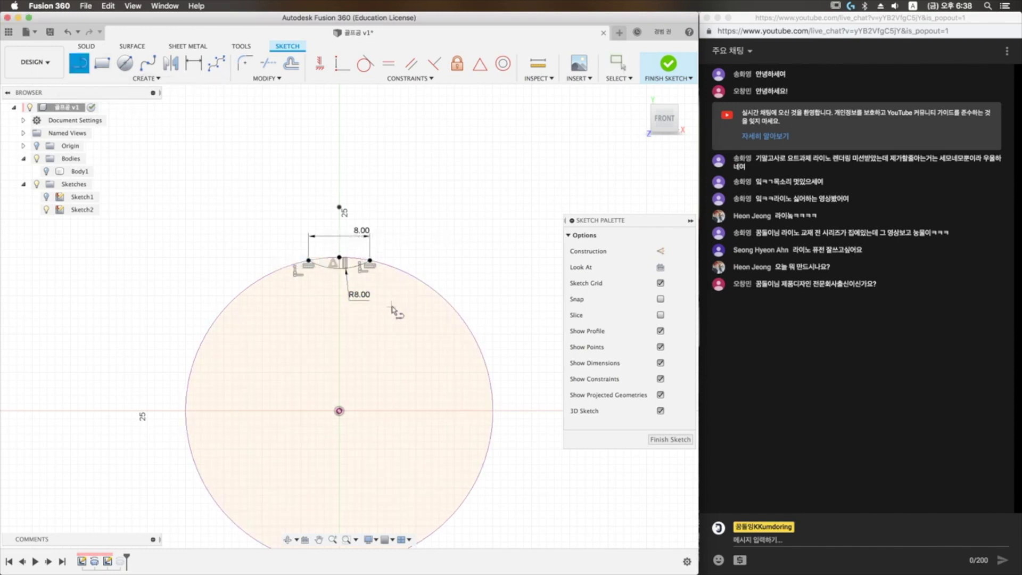
{"action": "key", "text": "Escape"}
{"action": "scroll", "coordinate": [365, 270], "scroll_direction": "up", "scroll_amount": 4}
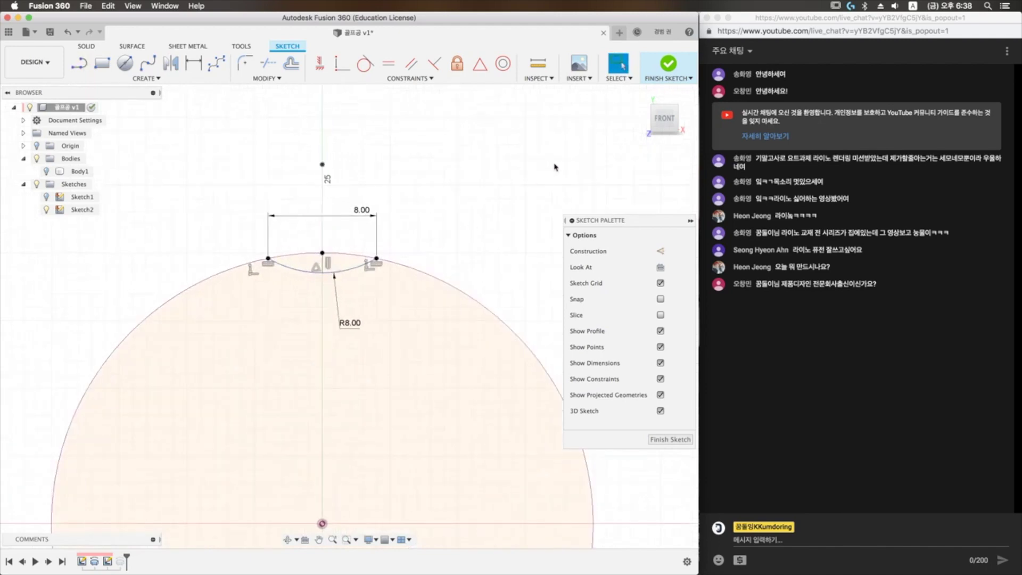
- Finish the sketch and delete the failed Revolve2 feature from the timeline
{"action": "left_click", "coordinate": [657, 78]}
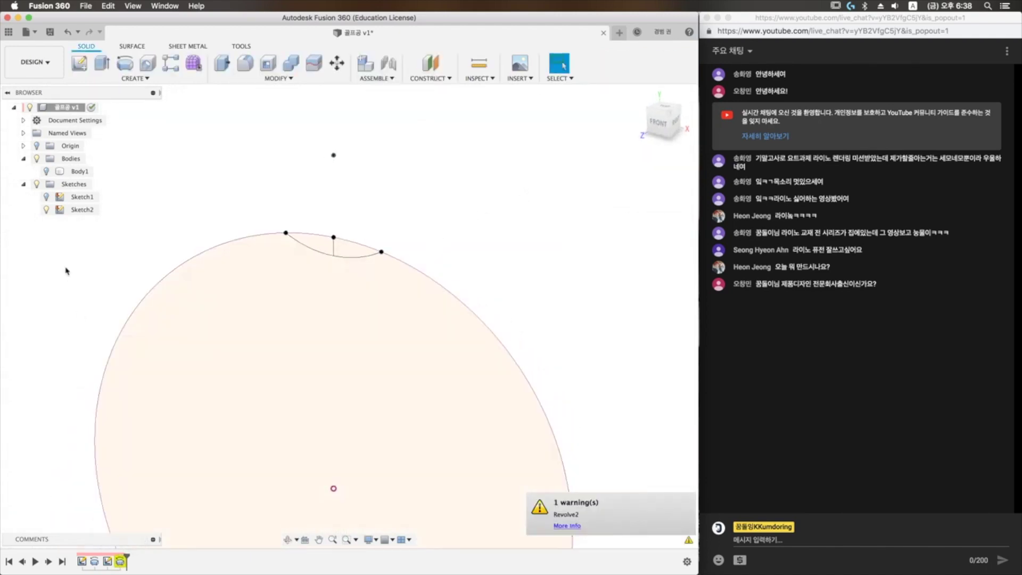
{"action": "left_click", "coordinate": [45, 208]}
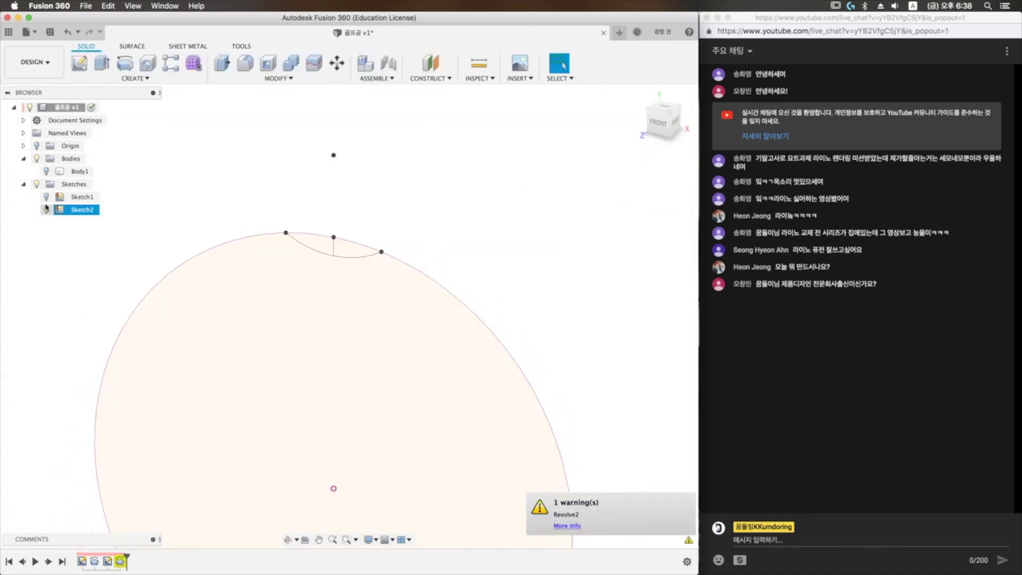
{"action": "right_click", "coordinate": [120, 561]}
{"action": "left_click", "coordinate": [161, 476]}
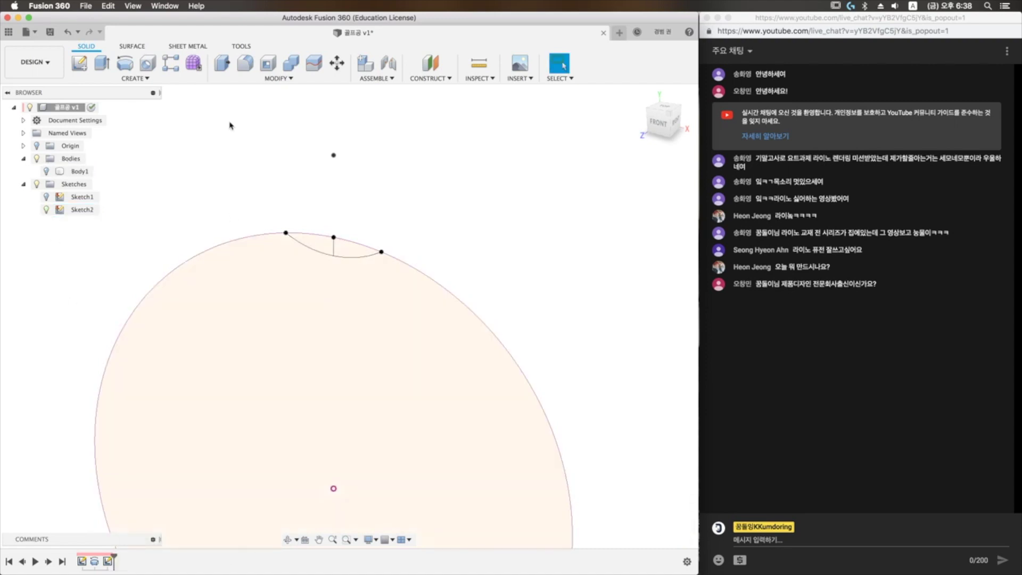
- Revolve the dimple profile 360° around the vertical line as a Cut into the sphere
{"action": "left_click", "coordinate": [125, 64]}
{"action": "left_click", "coordinate": [354, 247]}
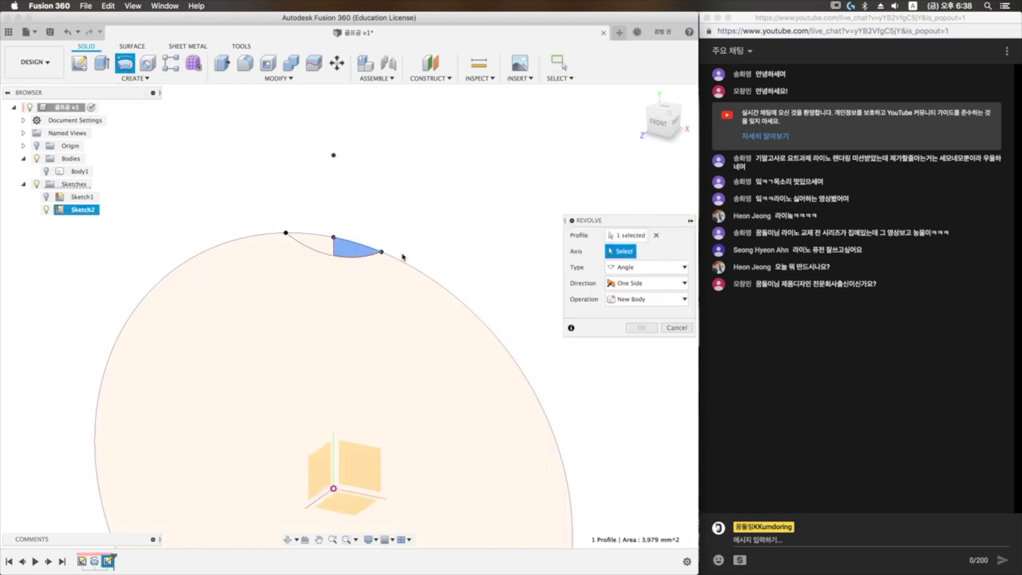
{"action": "left_click", "coordinate": [334, 254]}
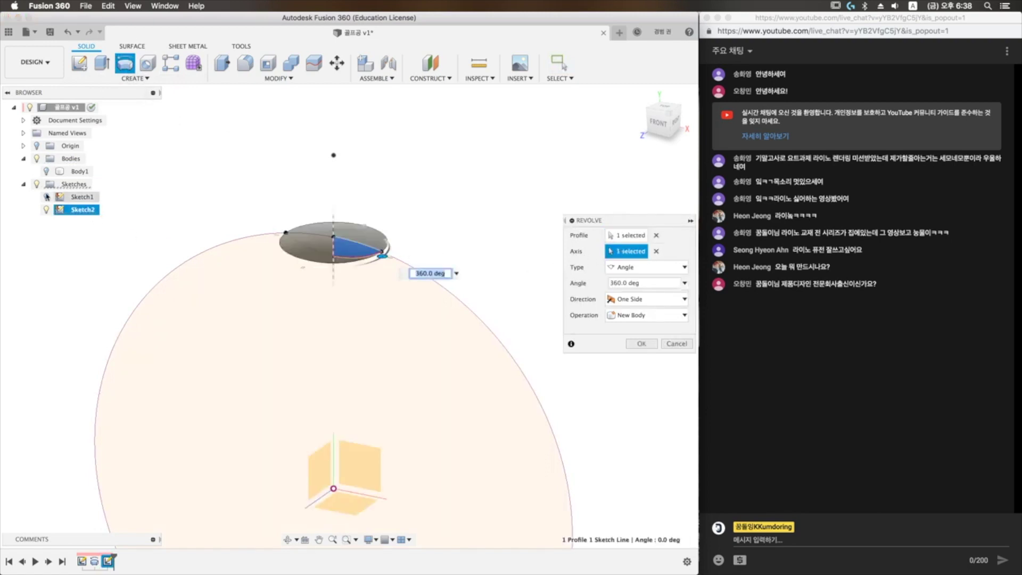
{"action": "left_click", "coordinate": [46, 170]}
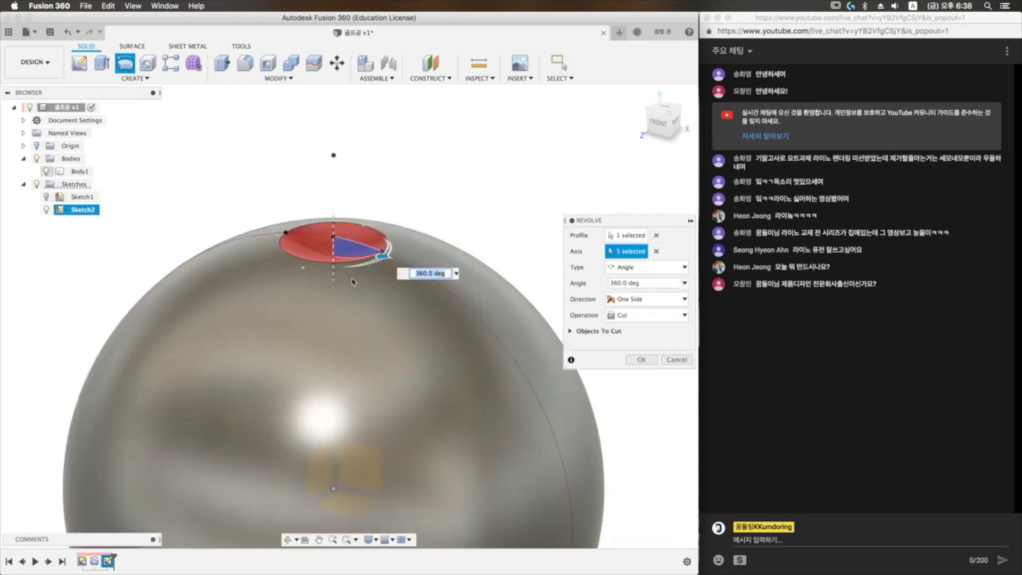
{"action": "left_click", "coordinate": [636, 360]}
{"action": "scroll", "coordinate": [524, 287], "scroll_direction": "down", "scroll_amount": 5}
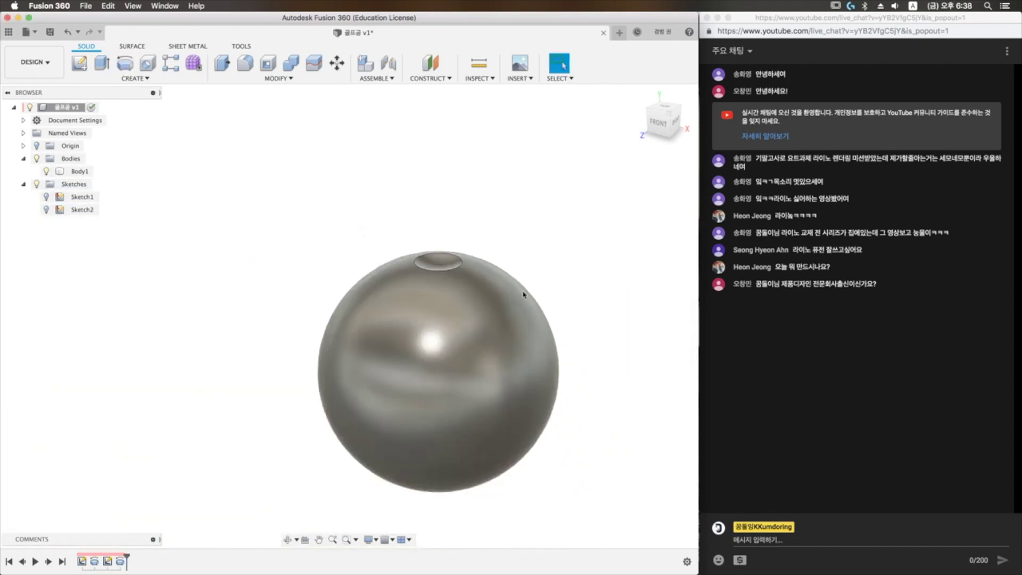
{"action": "middle_click_drag", "start_coordinate": [524, 293], "coordinate": [381, 143]}
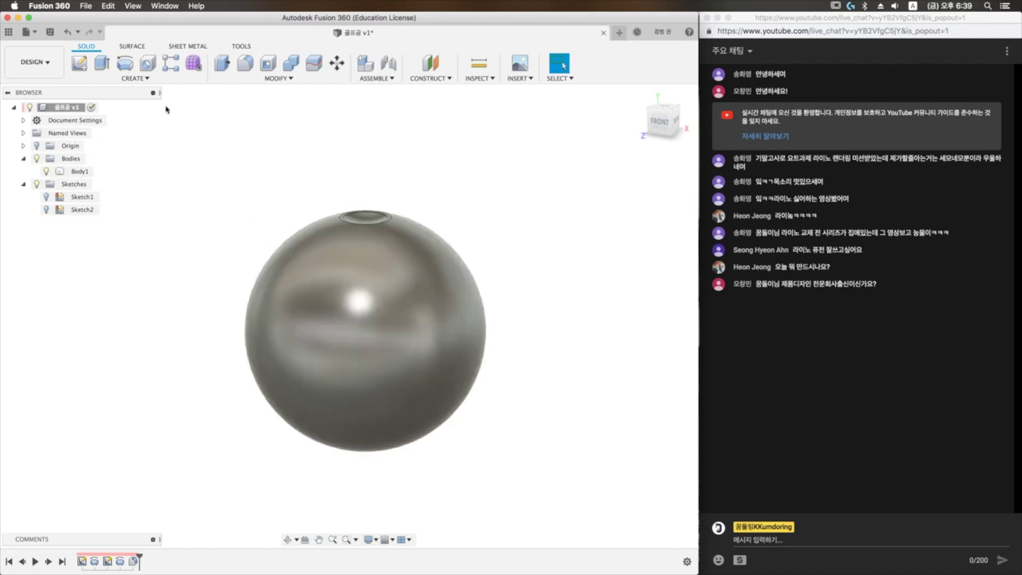
- Set up a circular pattern of the dimple faces around the chosen axis
{"action": "left_click", "coordinate": [136, 79]}
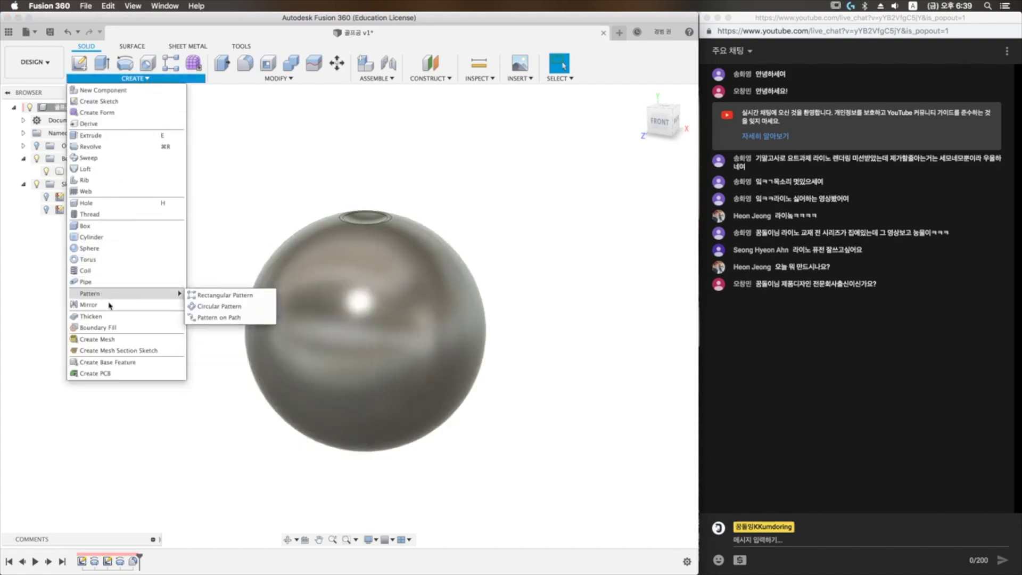
{"action": "mouse_move", "coordinate": [89, 293]}
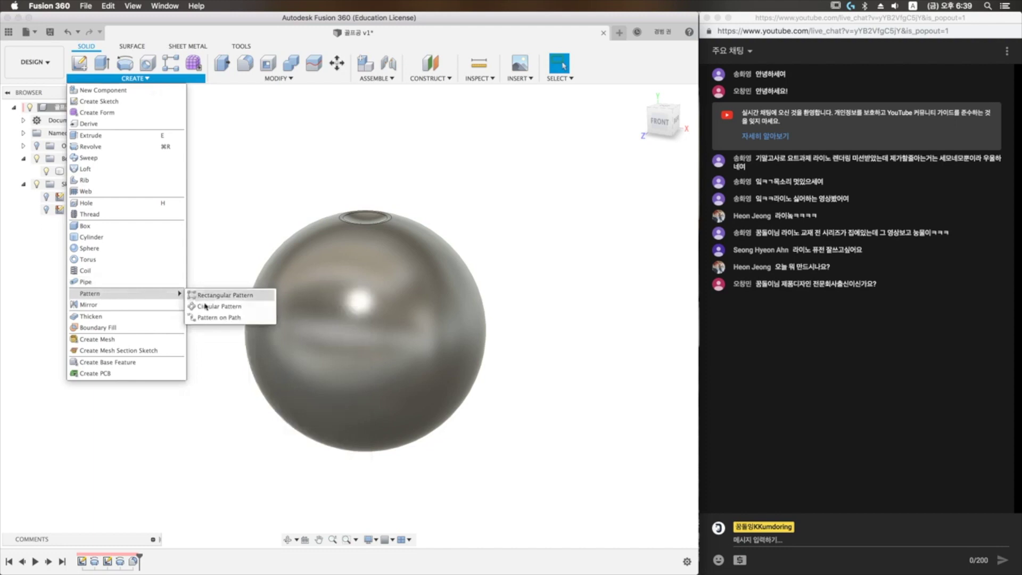
{"action": "left_click", "coordinate": [213, 304]}
{"action": "left_click_drag", "start_coordinate": [291, 188], "coordinate": [429, 240]}
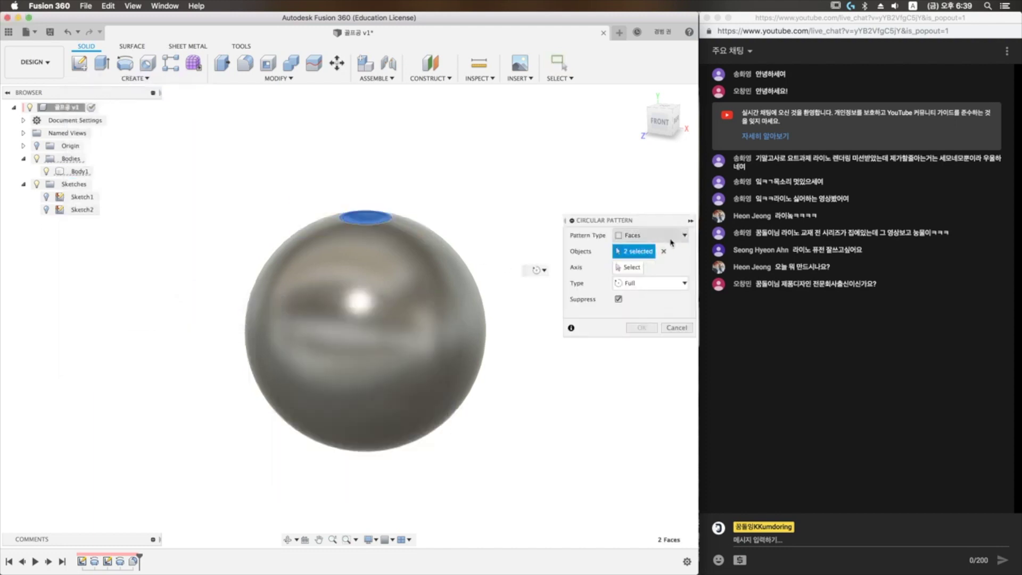
{"action": "left_click_drag", "start_coordinate": [661, 225], "coordinate": [605, 206]}
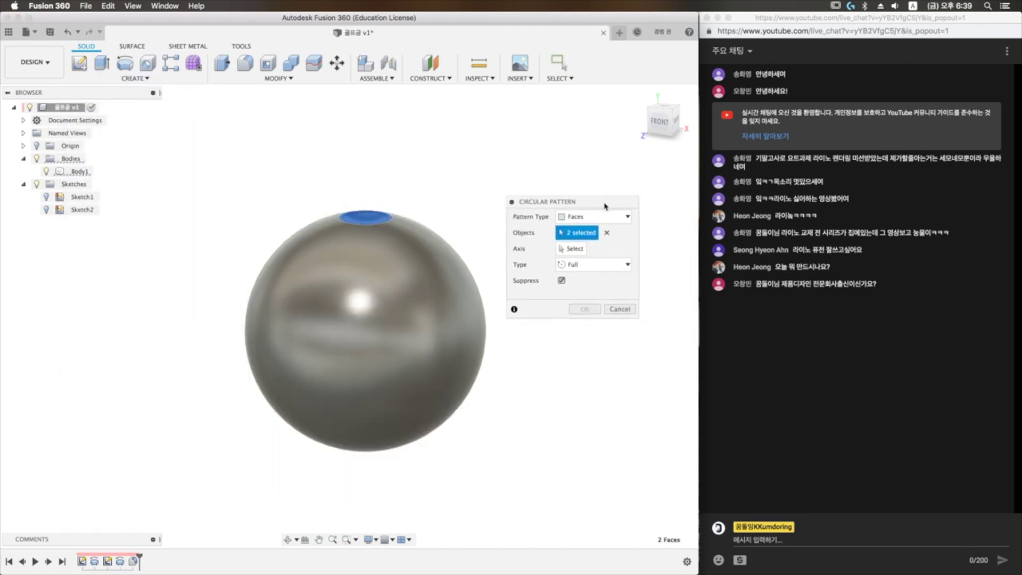
{"action": "left_click", "coordinate": [571, 249]}
{"action": "middle_click_drag", "start_coordinate": [499, 390], "coordinate": [446, 414], "text": "shift"}
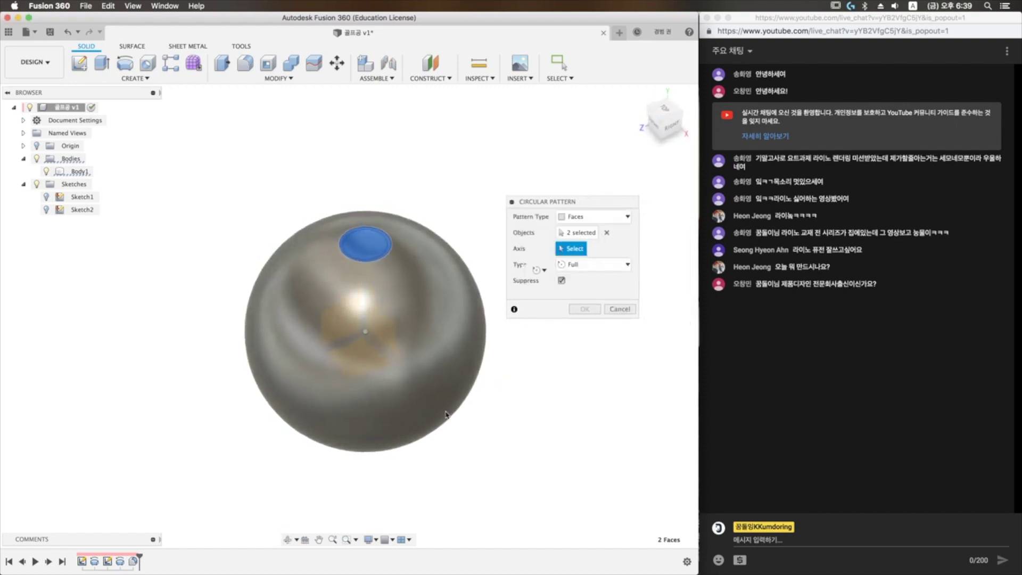
{"action": "left_click", "coordinate": [399, 372]}
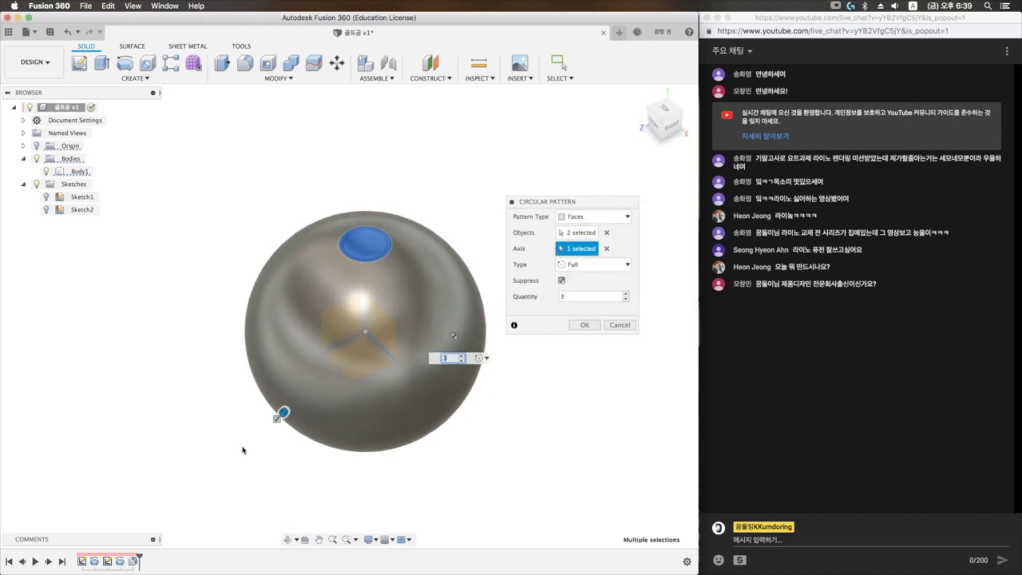
{"action": "middle_click_drag", "start_coordinate": [244, 449], "coordinate": [484, 364], "text": "shift"}
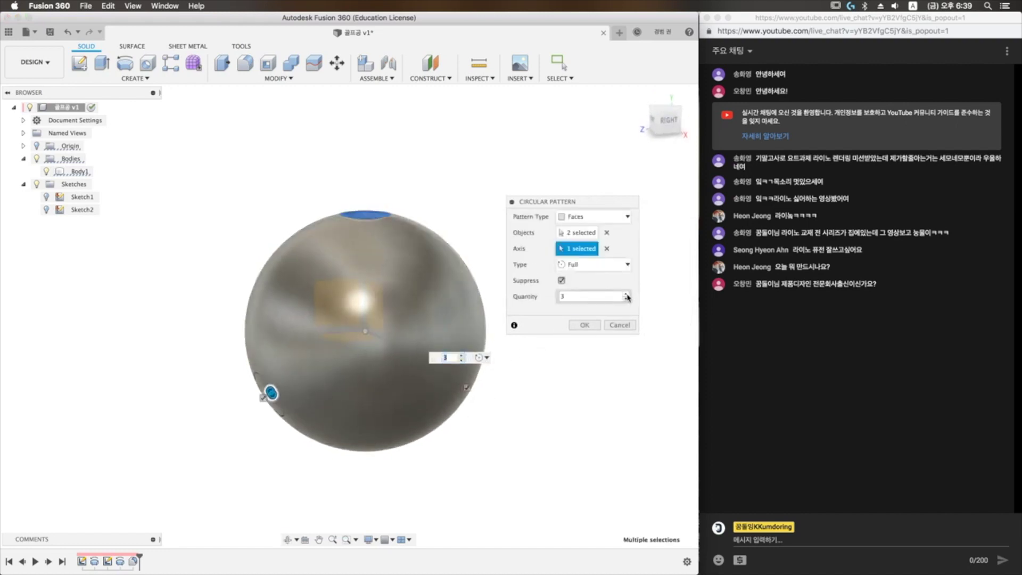
- Make the pattern a 180° partial angle with 7 copies and confirm it
{"action": "left_click", "coordinate": [593, 264]}
{"action": "left_click", "coordinate": [586, 278]}
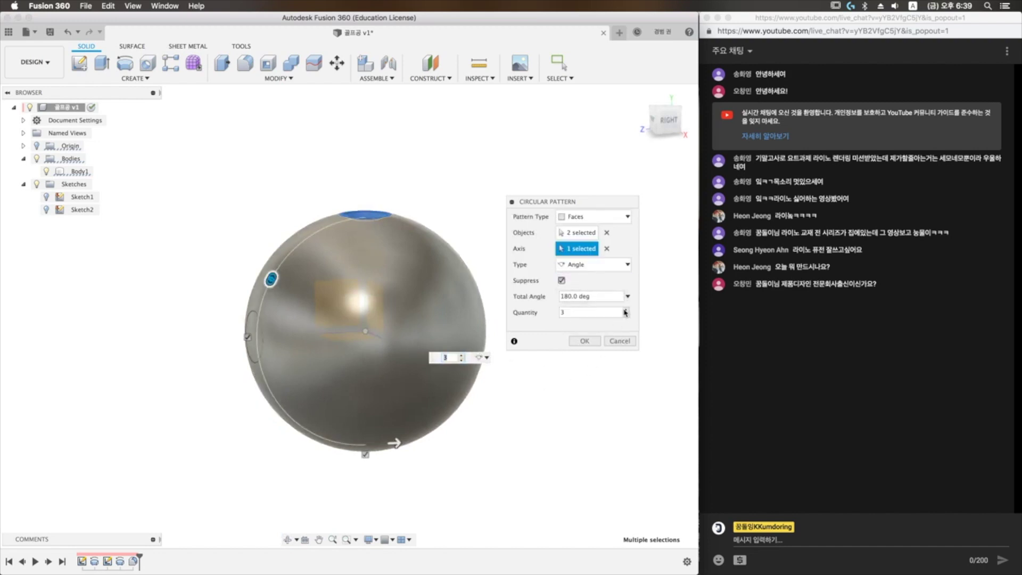
{"action": "left_click", "coordinate": [624, 310]}
{"action": "left_click", "coordinate": [625, 310]}
{"action": "left_click", "coordinate": [625, 310]}
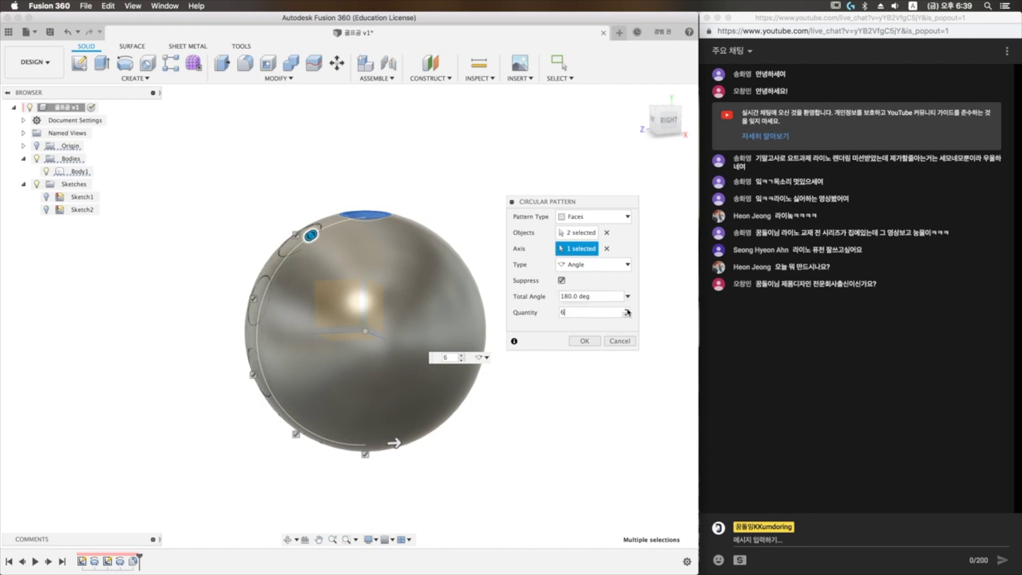
{"action": "left_click", "coordinate": [626, 310]}
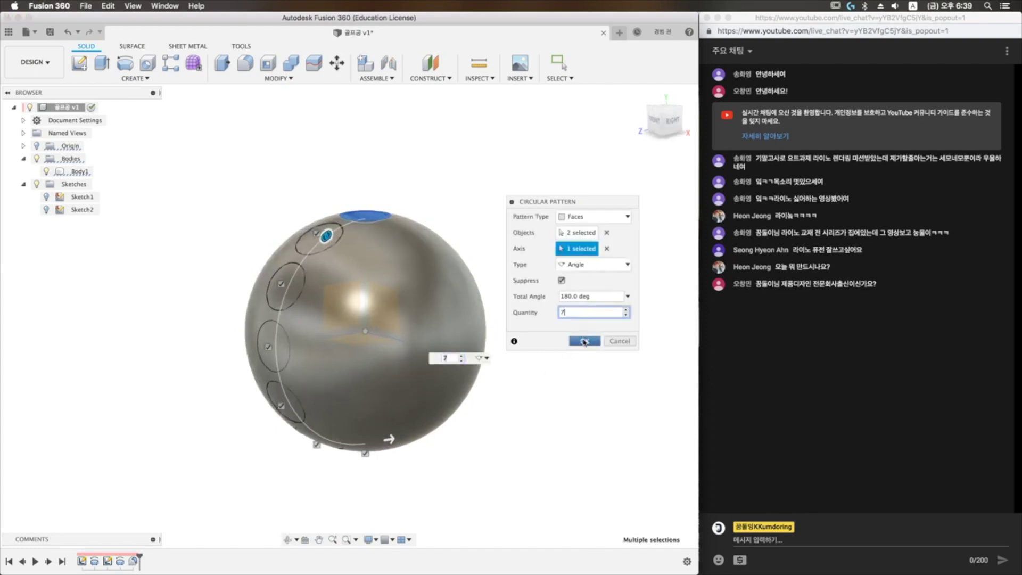
{"action": "left_click", "coordinate": [583, 341]}
{"action": "mouse_move", "coordinate": [577, 342]}
{"action": "middle_mouse_down", "text": "shift"}
{"action": "mouse_move", "coordinate": [589, 338]}
{"action": "mouse_move", "coordinate": [553, 370]}
{"action": "middle_mouse_up", "text": "shift"}
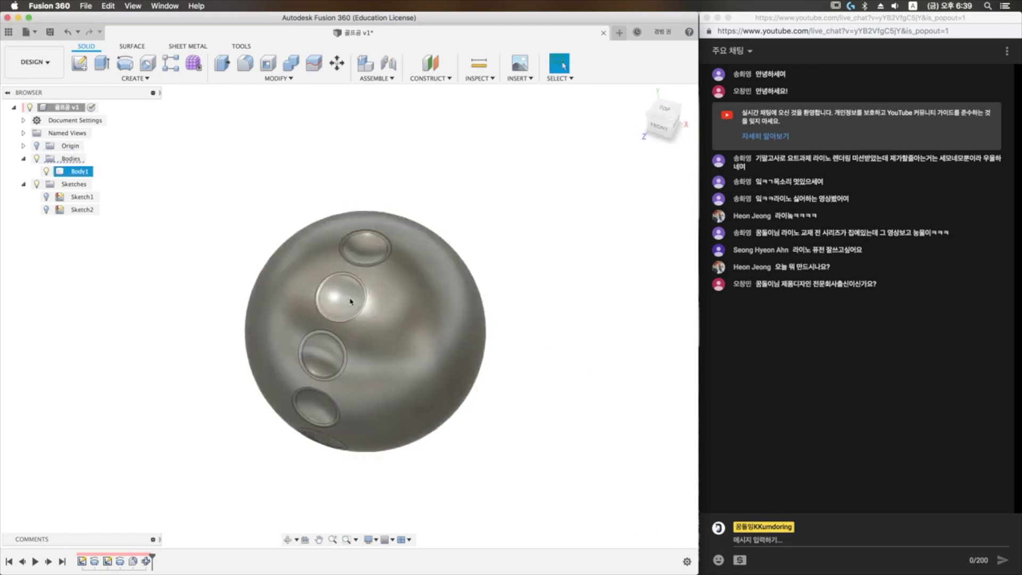
{"action": "mouse_move", "coordinate": [476, 433]}
{"action": "middle_mouse_down", "text": "shift"}
{"action": "mouse_move", "coordinate": [521, 426]}
{"action": "mouse_move", "coordinate": [450, 418]}
{"action": "middle_mouse_up", "text": "shift"}
- Set up a full circular pattern of the dimple faces around the sphere's vertical axis
{"action": "left_click", "coordinate": [135, 78]}
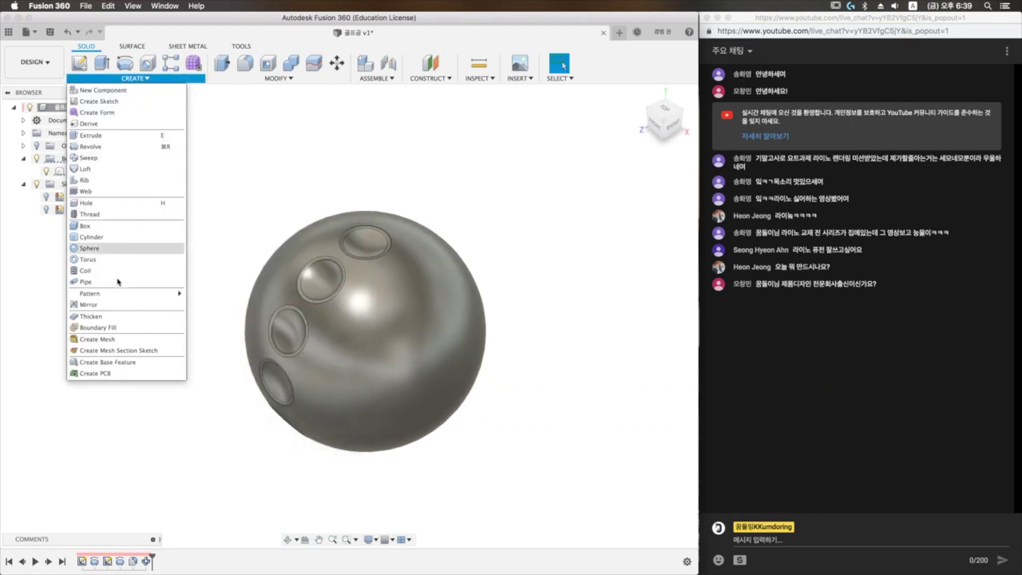
{"action": "mouse_move", "coordinate": [91, 293]}
{"action": "left_click", "coordinate": [221, 307]}
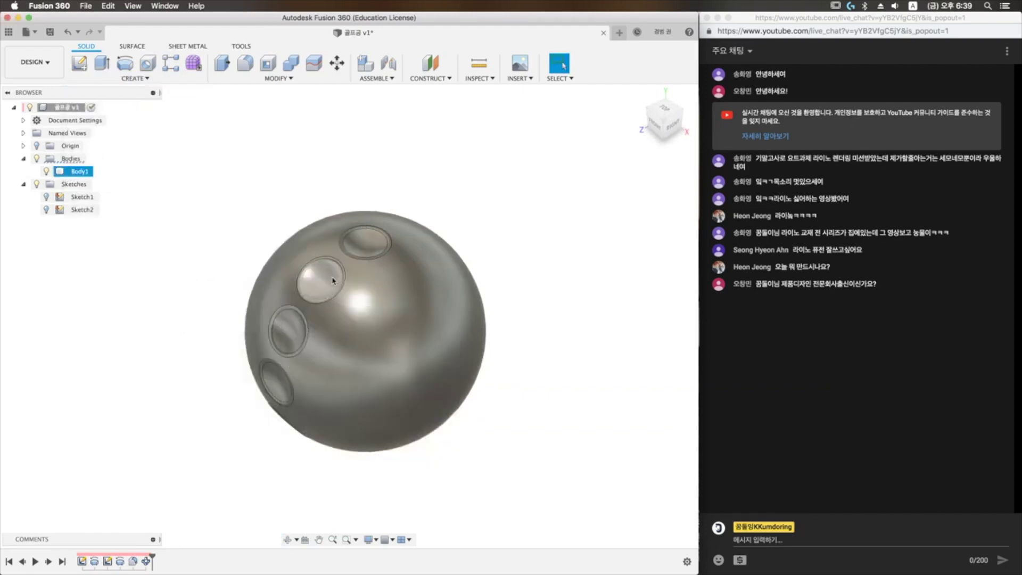
{"action": "left_click", "coordinate": [319, 275]}
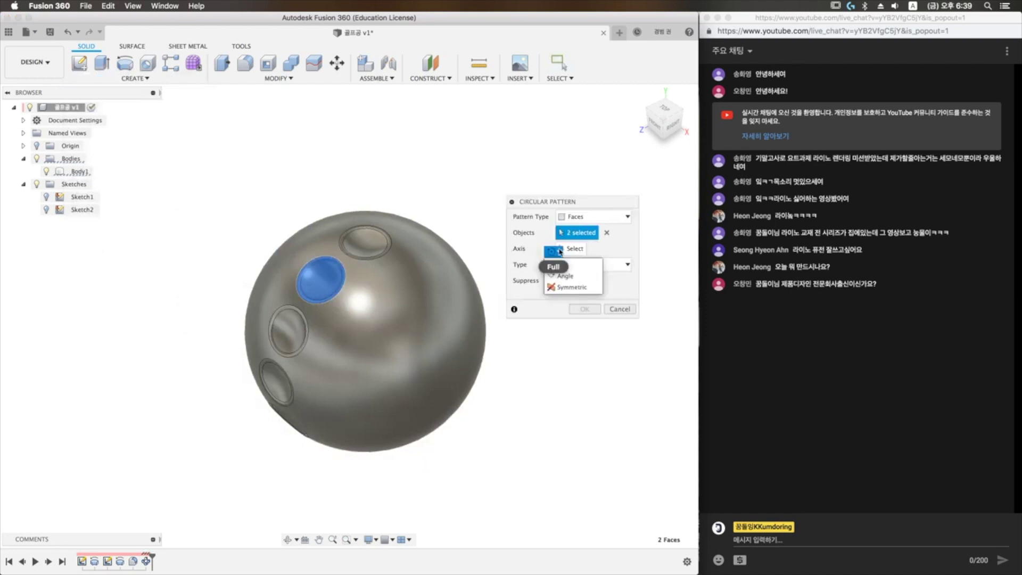
{"action": "left_click", "coordinate": [573, 249]}
{"action": "left_click", "coordinate": [365, 310]}
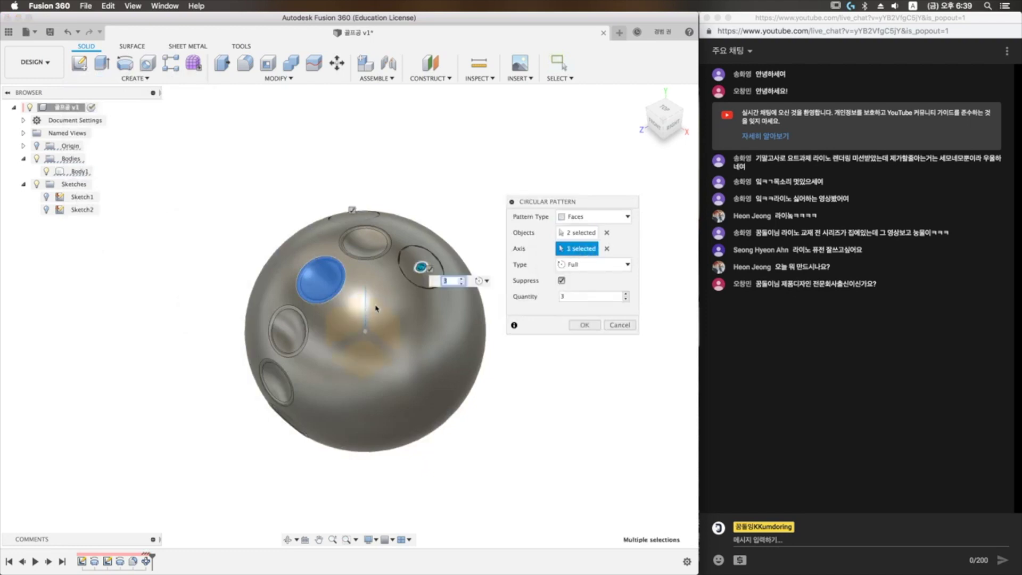
{"action": "left_click", "coordinate": [596, 265]}
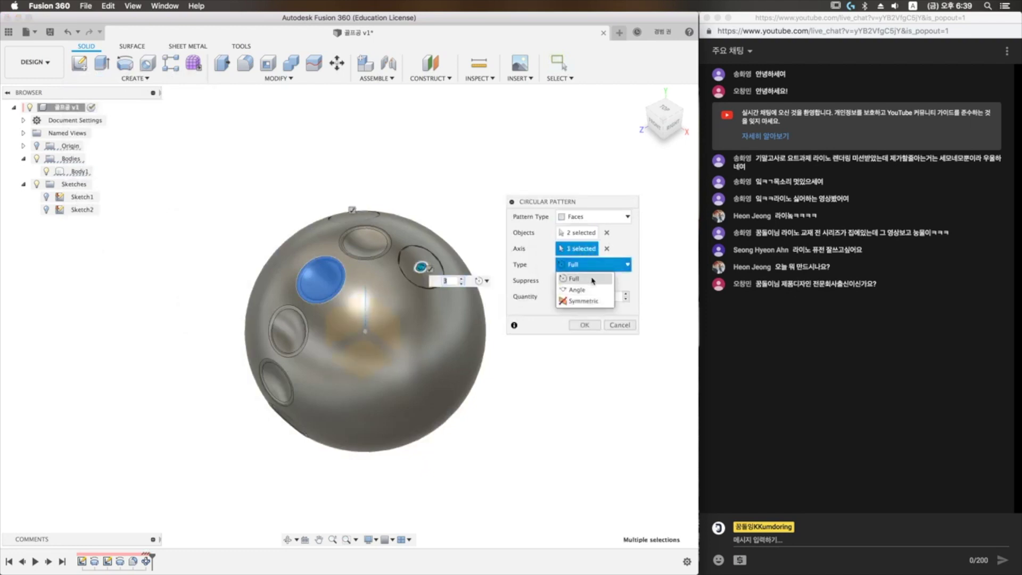
{"action": "left_click", "coordinate": [580, 274]}
{"action": "mouse_move", "coordinate": [535, 355]}
{"action": "middle_mouse_down", "text": "shift"}
{"action": "mouse_move", "coordinate": [497, 424]}
{"action": "mouse_move", "coordinate": [567, 358]}
{"action": "middle_mouse_up", "text": "shift"}
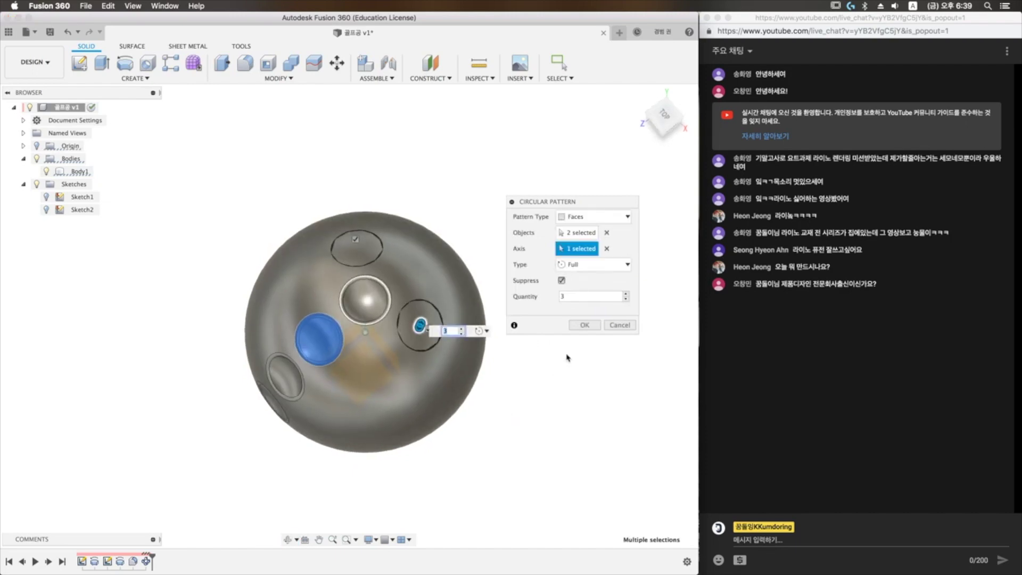
- Raise the pattern quantity to 12 and confirm the dimple ring
{"action": "left_click", "coordinate": [626, 296]}
{"action": "left_click", "coordinate": [626, 296]}
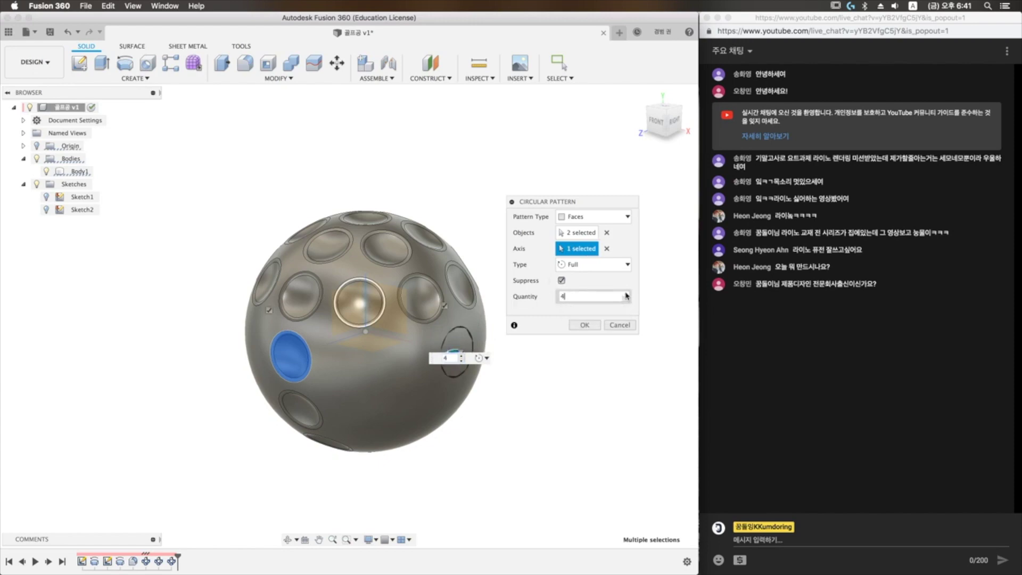
{"action": "left_click", "coordinate": [626, 295]}
{"action": "type", "text": "8"}
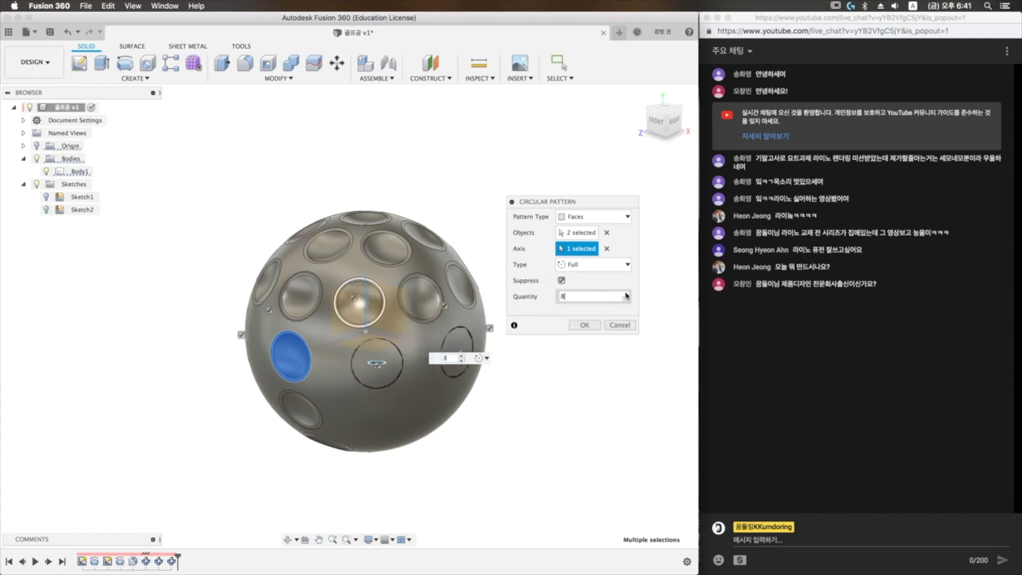
{"action": "left_click", "coordinate": [626, 295]}
{"action": "left_click", "coordinate": [626, 294]}
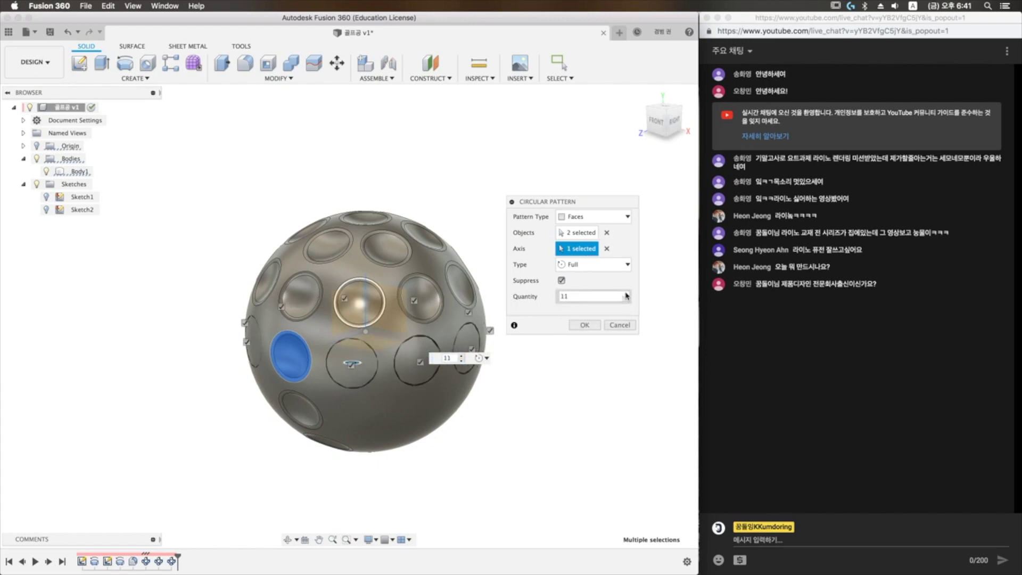
{"action": "left_click", "coordinate": [626, 294]}
{"action": "left_click", "coordinate": [583, 325]}
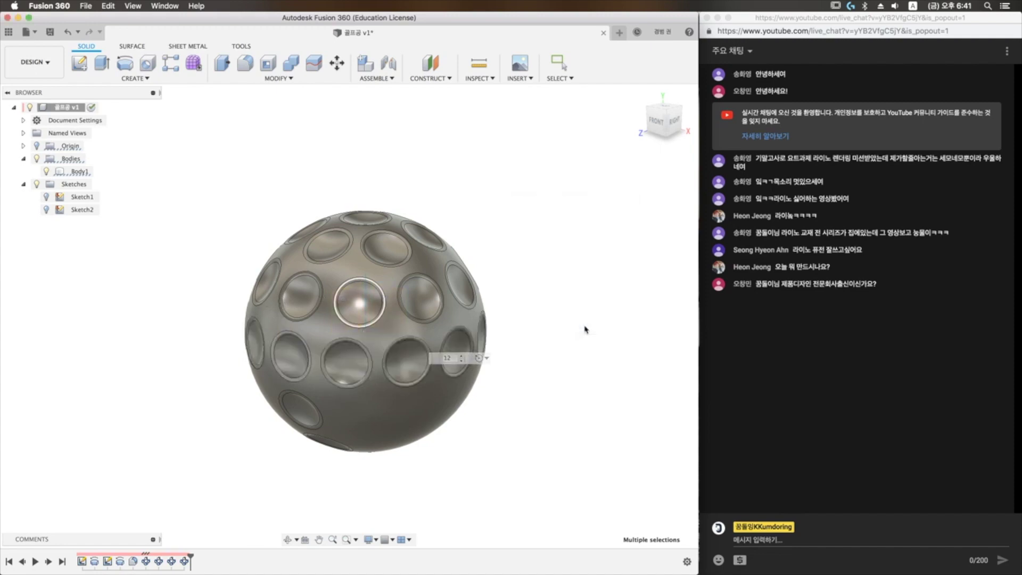
- Inspect the dimple rings by window-selecting several dimple faces, then clear the selection
{"action": "mouse_move", "coordinate": [510, 407]}
{"action": "middle_mouse_down", "text": "shift"}
{"action": "mouse_move", "coordinate": [497, 356]}
{"action": "mouse_move", "coordinate": [519, 365]}
{"action": "mouse_move", "coordinate": [493, 376]}
{"action": "middle_mouse_up", "text": "shift"}
{"action": "left_click", "coordinate": [411, 413]}
{"action": "left_click", "coordinate": [254, 474]}
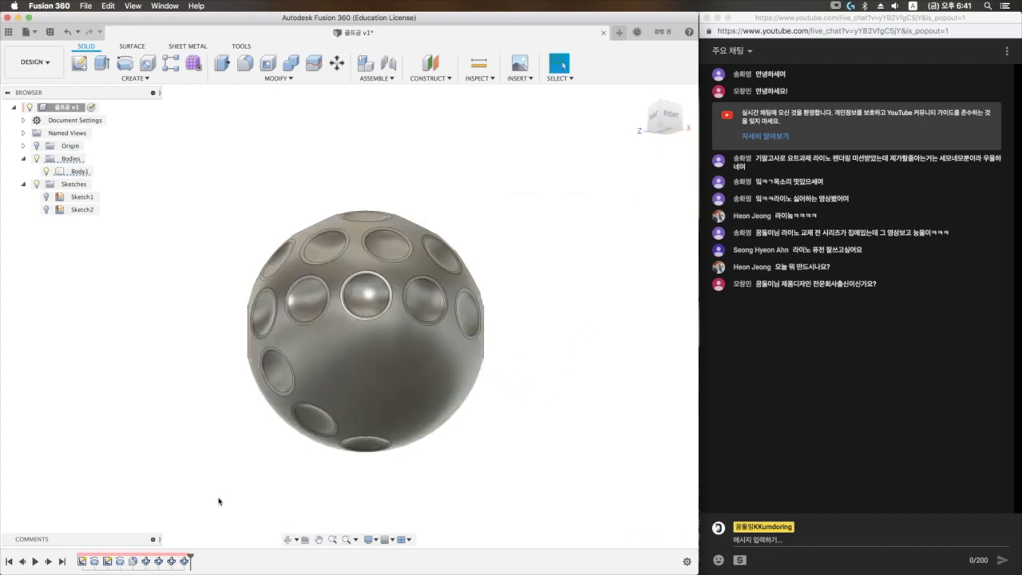
{"action": "middle_click_drag", "start_coordinate": [217, 499], "coordinate": [208, 515], "text": "shift"}
{"action": "left_click_drag", "start_coordinate": [196, 522], "coordinate": [449, 376]}
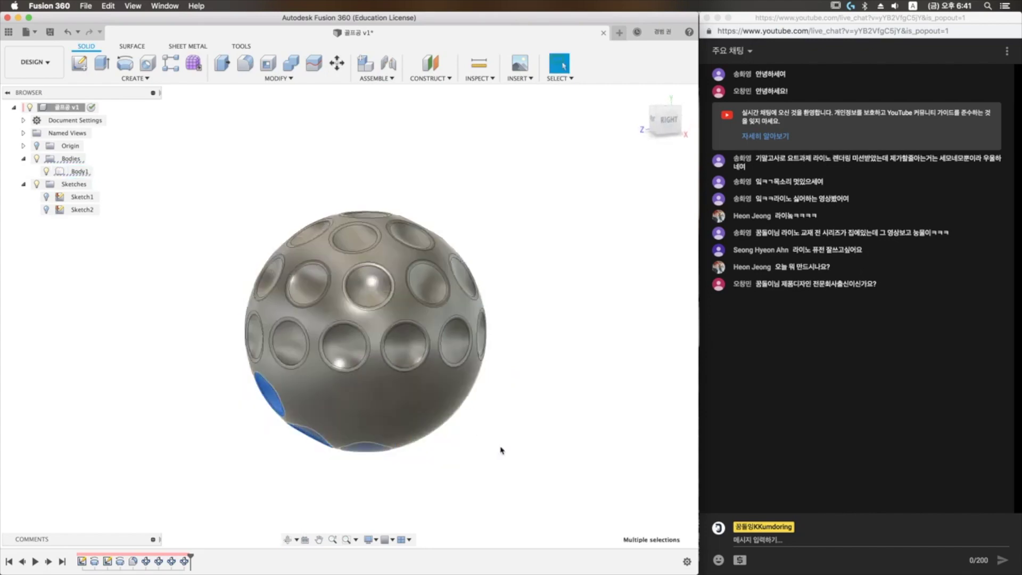
{"action": "middle_click_drag", "start_coordinate": [502, 447], "coordinate": [506, 422], "text": "shift"}
{"action": "left_click", "coordinate": [506, 422]}
{"action": "middle_click_drag", "start_coordinate": [497, 370], "coordinate": [474, 426], "text": "shift"}
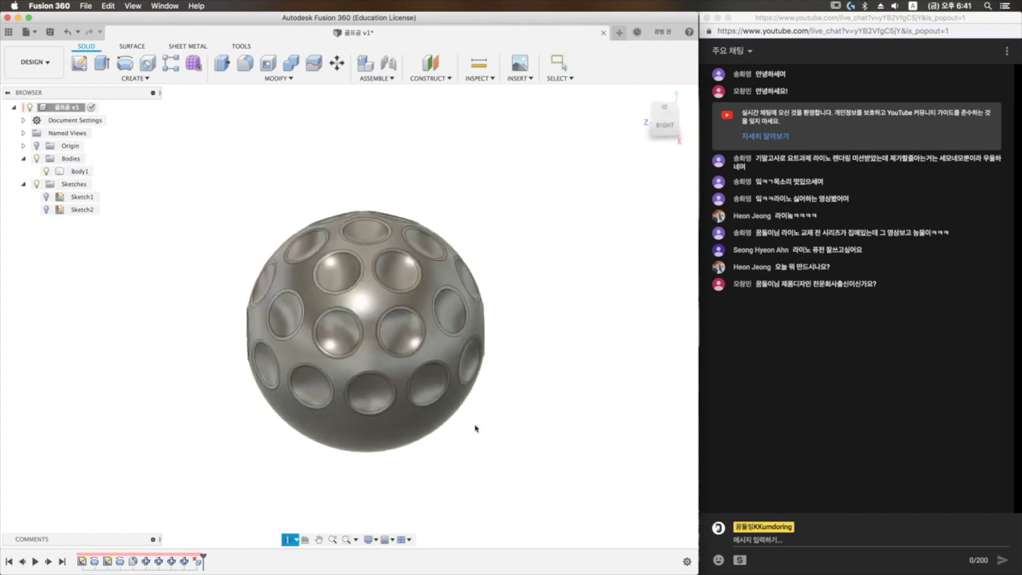
- Start a Mirror and window-select the 34 upper-half dimple faces
{"action": "left_click", "coordinate": [136, 78]}
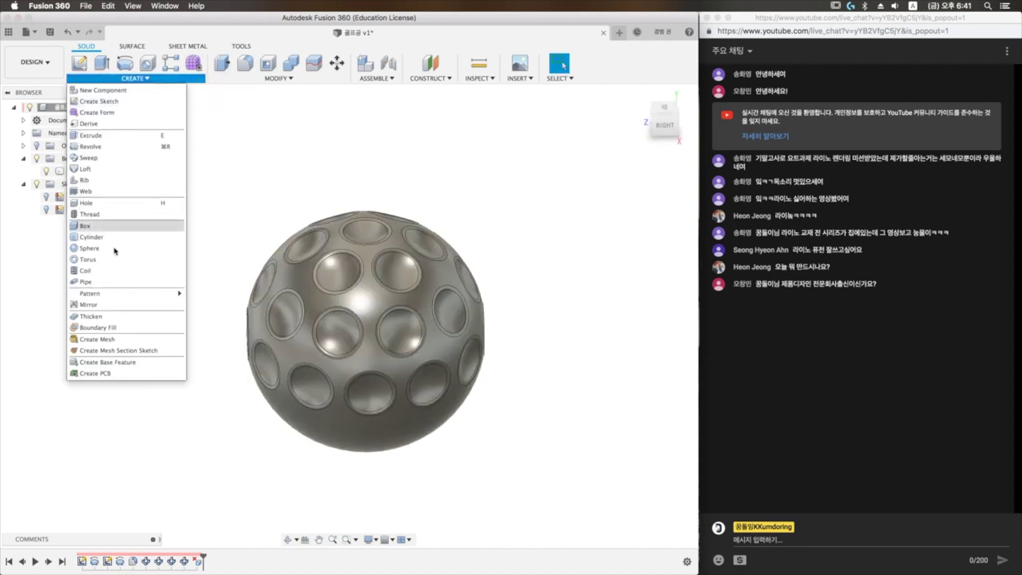
{"action": "left_click", "coordinate": [114, 308]}
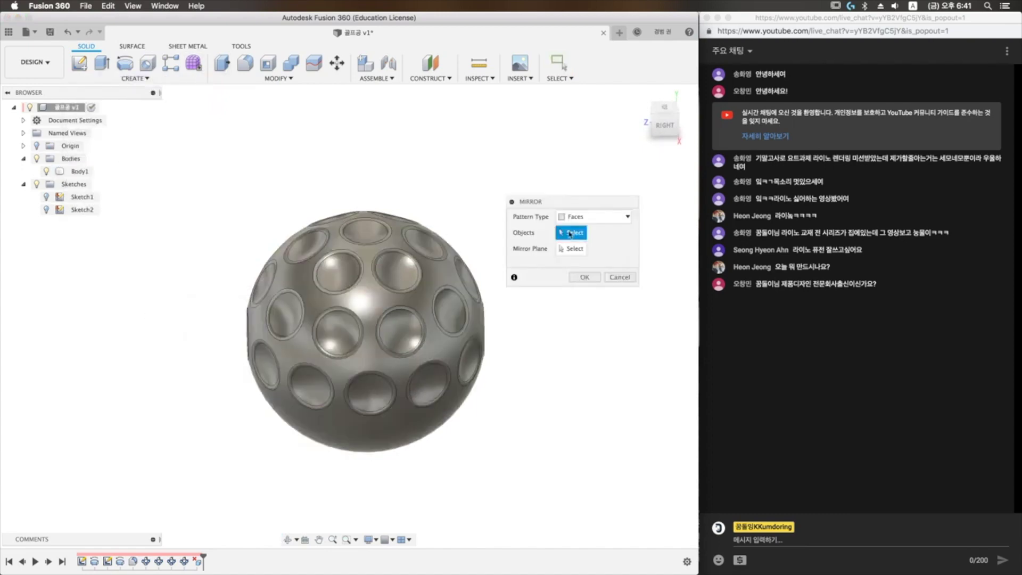
{"action": "middle_click_drag", "start_coordinate": [559, 342], "coordinate": [548, 330], "text": "shift"}
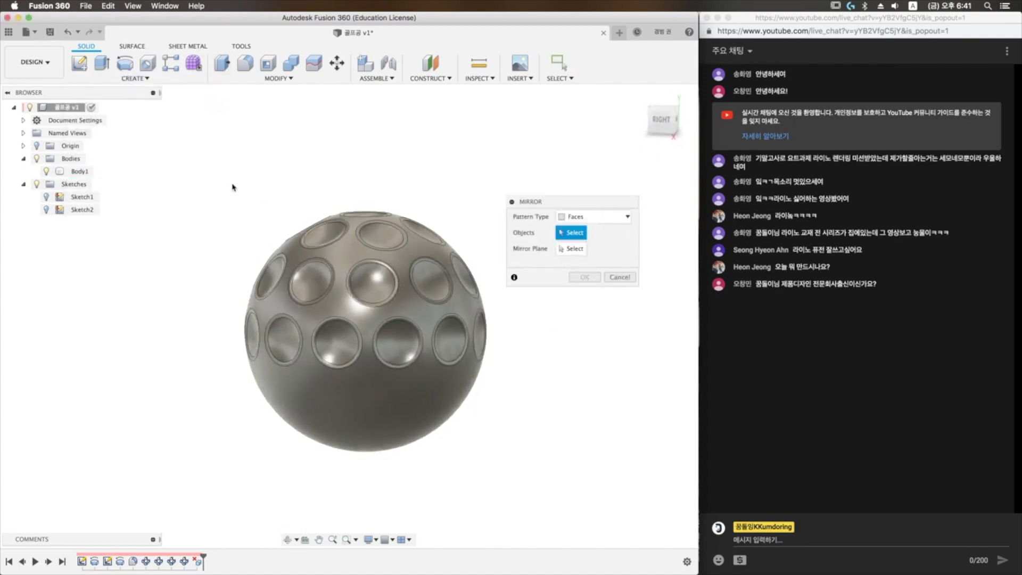
{"action": "left_click_drag", "start_coordinate": [213, 175], "coordinate": [524, 330]}
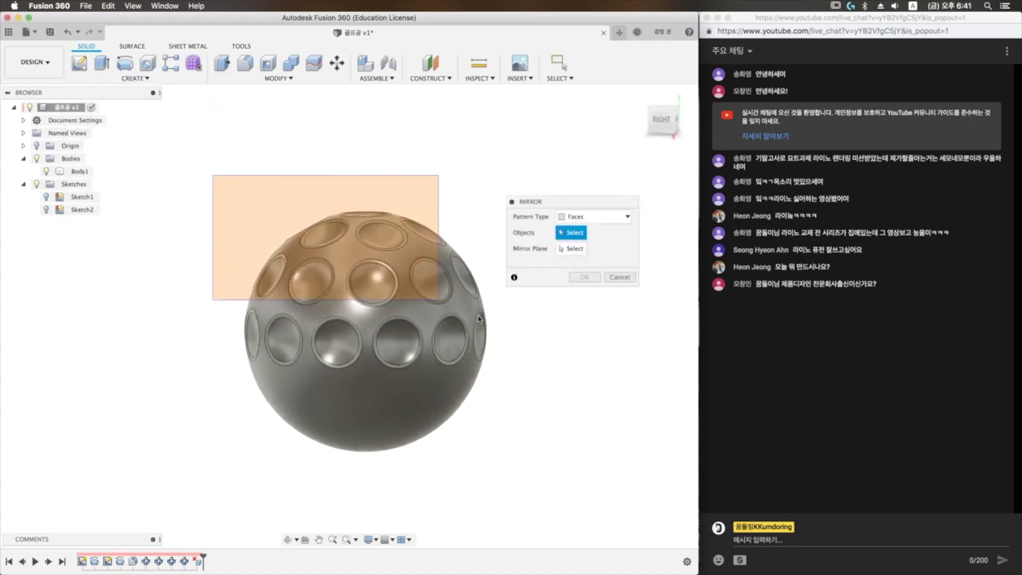
{"action": "left_click", "coordinate": [663, 119]}
- Mirror those faces across the sphere's middle plane onto the lower half
{"action": "left_click", "coordinate": [573, 252]}
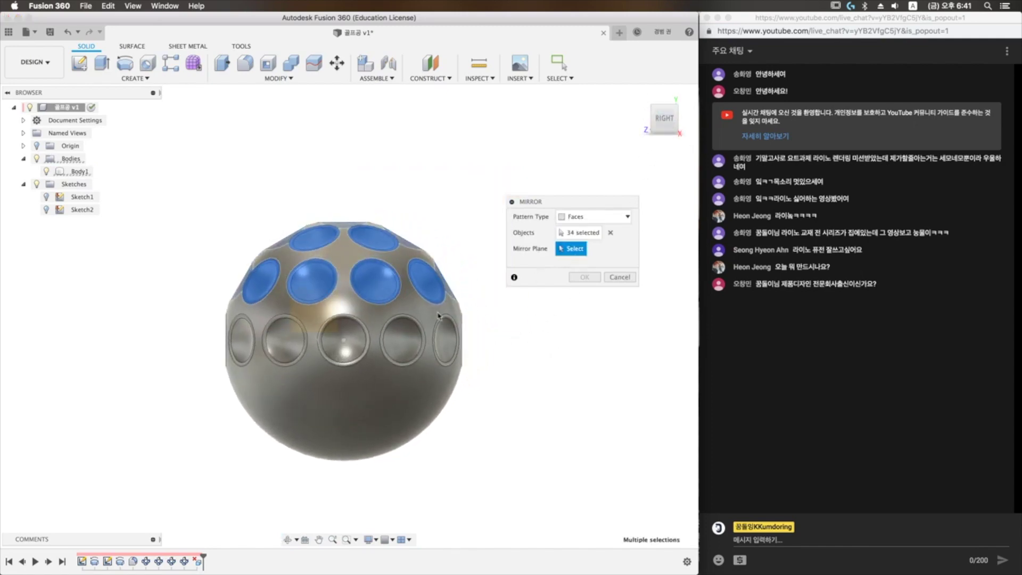
{"action": "middle_click_drag", "start_coordinate": [314, 341], "coordinate": [325, 381], "text": "shift"}
{"action": "left_click", "coordinate": [325, 381]}
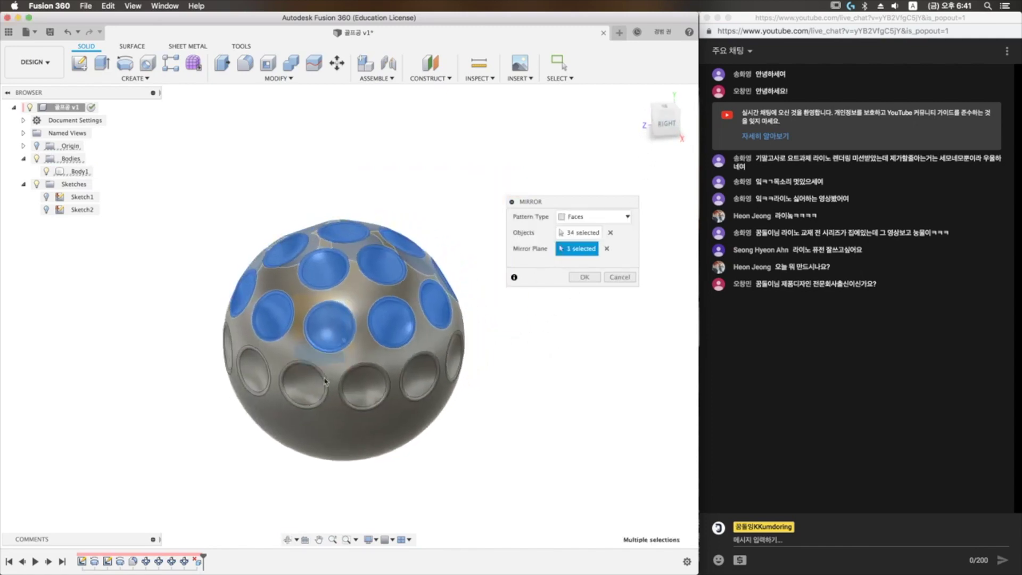
{"action": "middle_click_drag", "start_coordinate": [486, 422], "coordinate": [549, 330], "text": "shift"}
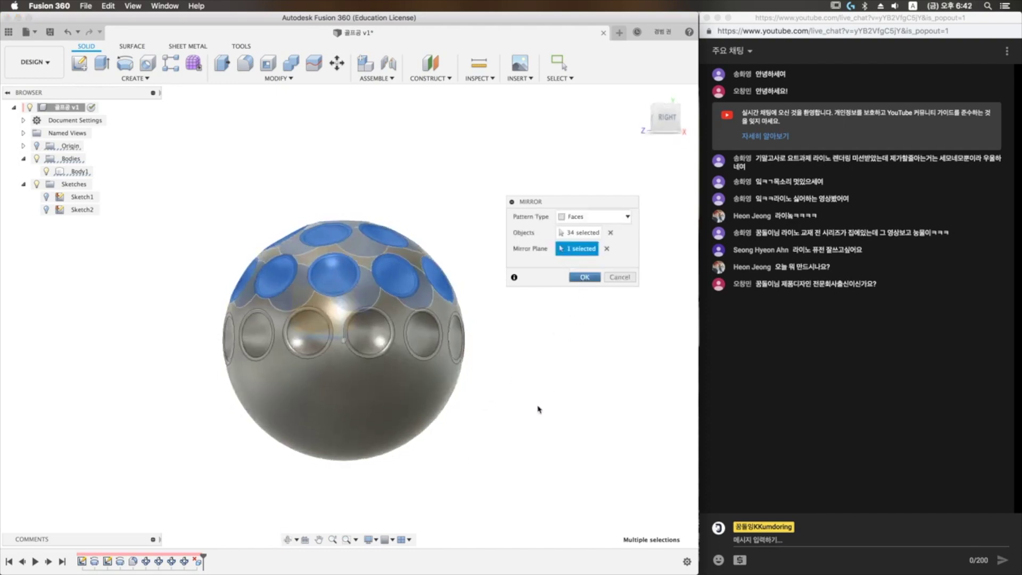
{"action": "key", "text": "Return"}
{"action": "mouse_move", "coordinate": [488, 420]}
{"action": "middle_mouse_down", "text": "shift"}
{"action": "mouse_move", "coordinate": [528, 377]}
{"action": "mouse_move", "coordinate": [549, 429]}
{"action": "mouse_move", "coordinate": [525, 440]}
{"action": "mouse_move", "coordinate": [552, 413]}
{"action": "mouse_move", "coordinate": [495, 422]}
{"action": "middle_mouse_up", "text": "shift"}
{"action": "scroll", "coordinate": [528, 432], "scroll_direction": "down", "scroll_amount": 3}
{"action": "middle_click_drag", "start_coordinate": [387, 319], "coordinate": [268, 281], "text": "shift"}
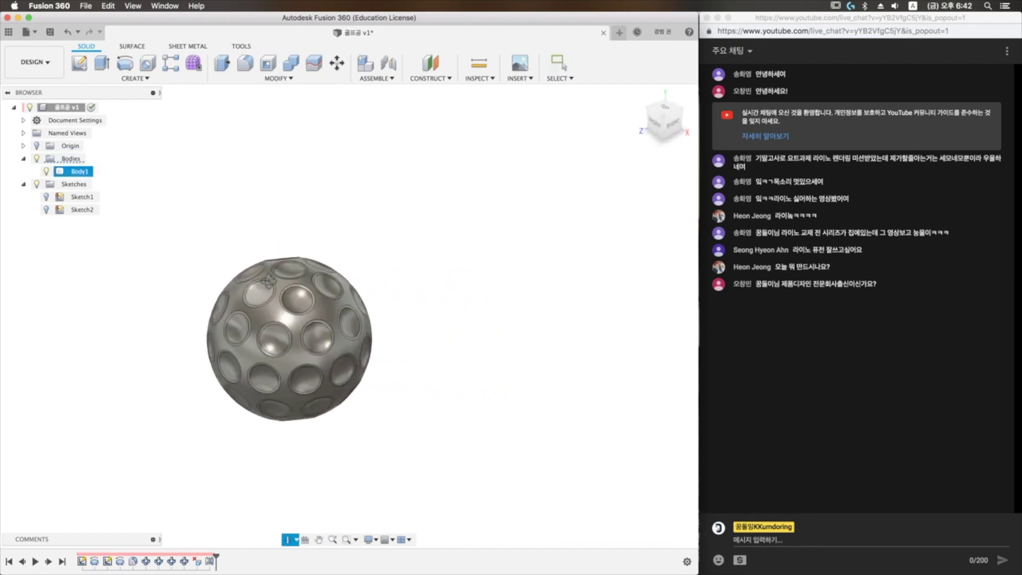
- Edit Sketch2, keeping one dimension at 8.00 and changing the 8 mm dimension to 10
{"action": "right_click", "coordinate": [82, 210]}
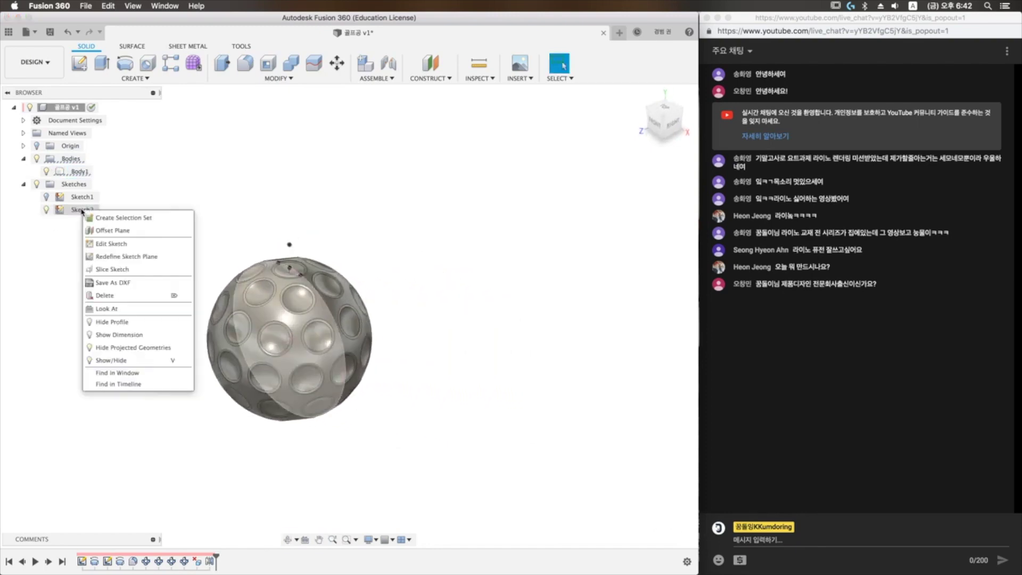
{"action": "left_click", "coordinate": [121, 336]}
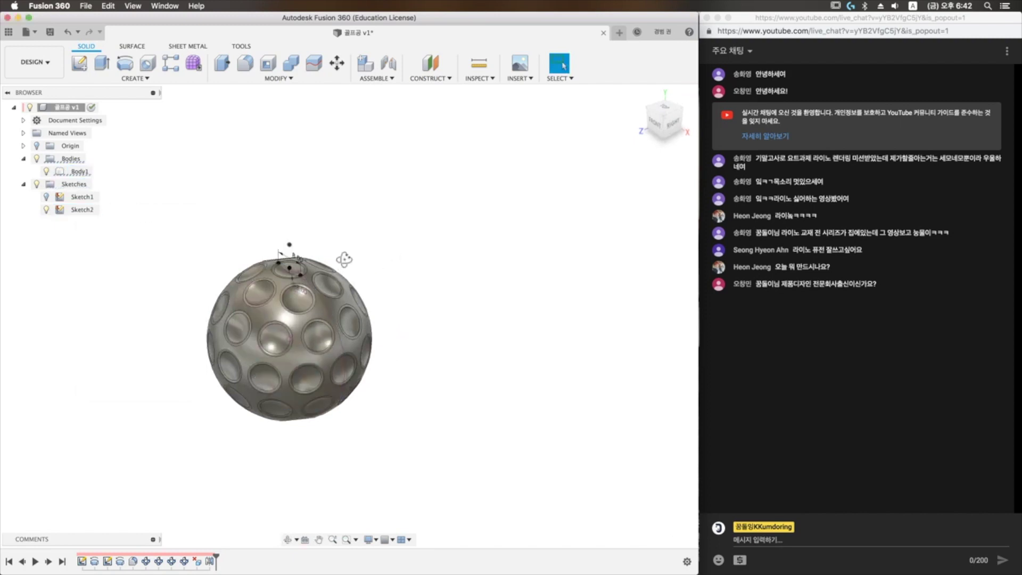
{"action": "double_click", "coordinate": [301, 254]}
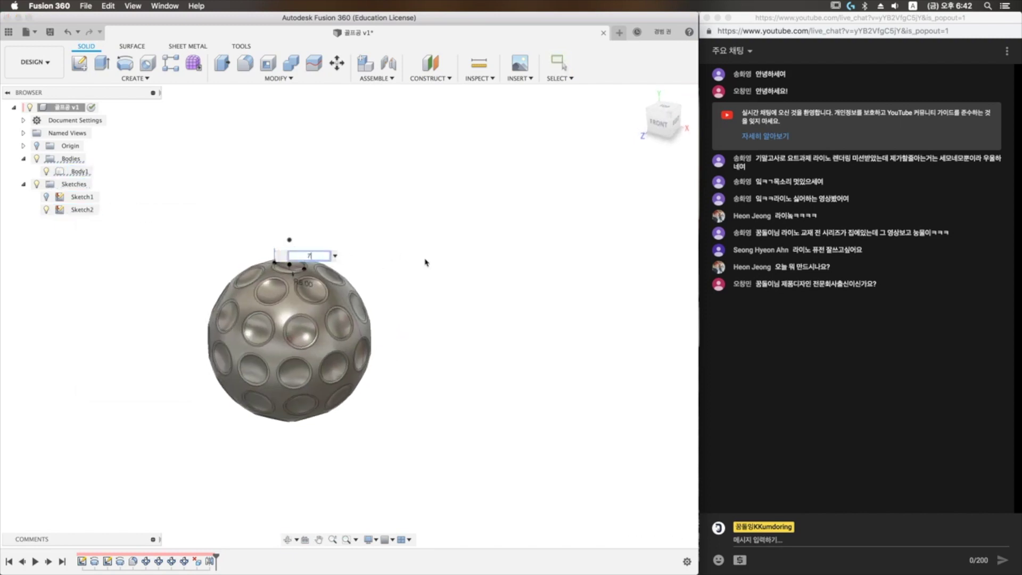
{"action": "key", "text": "Return"}
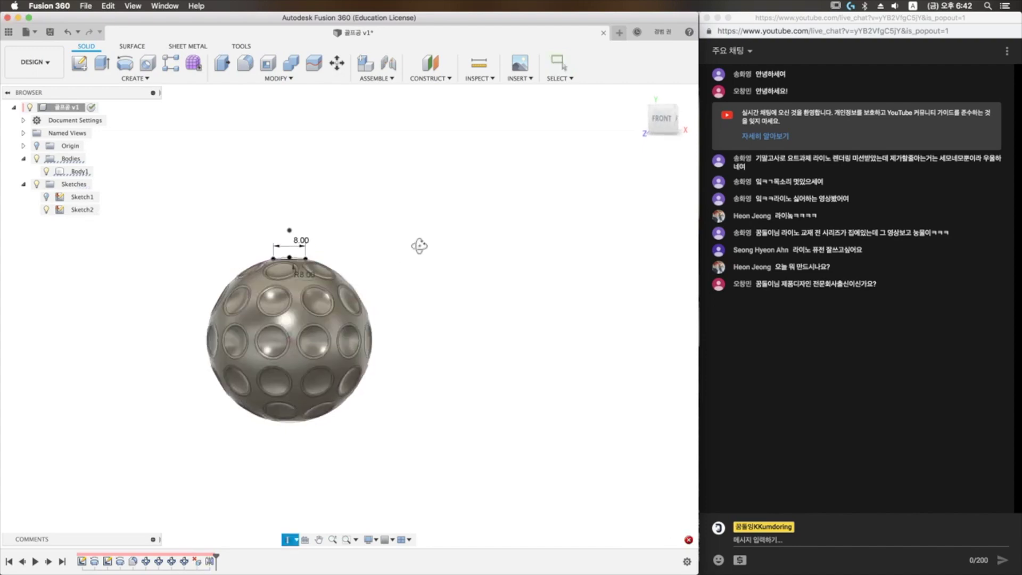
{"action": "middle_click_drag", "start_coordinate": [425, 261], "coordinate": [315, 282], "text": "shift"}
{"action": "double_click", "coordinate": [308, 280]}
{"action": "type", "text": "10"}
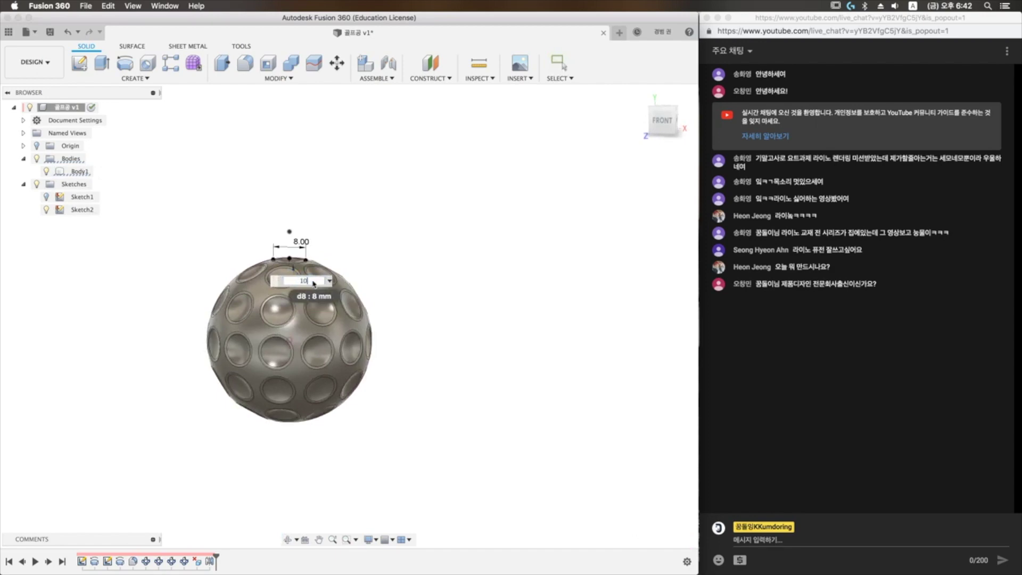
{"action": "key", "text": "Return"}
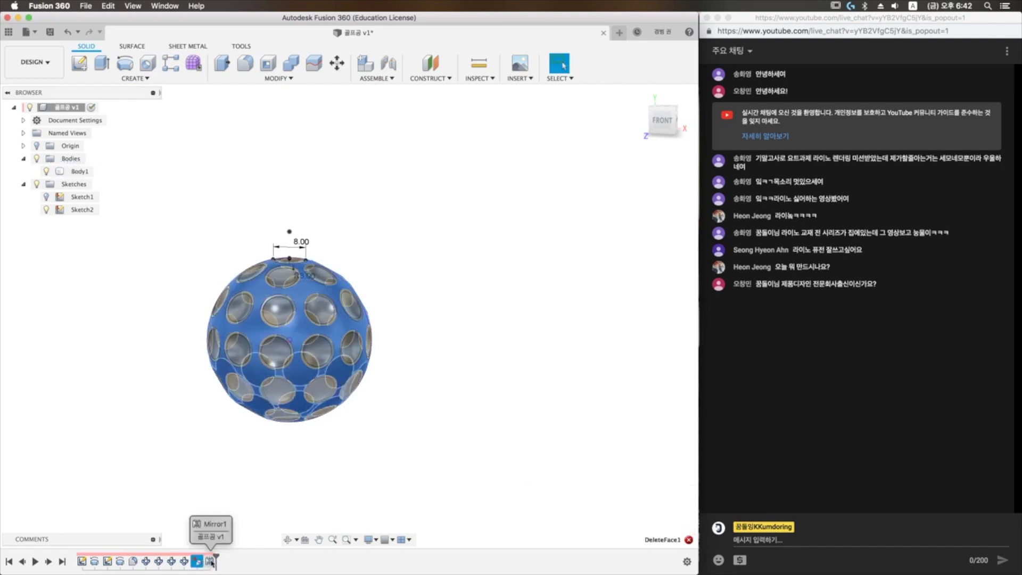
- With the failed Mirror selected, set the dimple sketch dimension to 10
{"action": "left_click", "coordinate": [198, 561]}
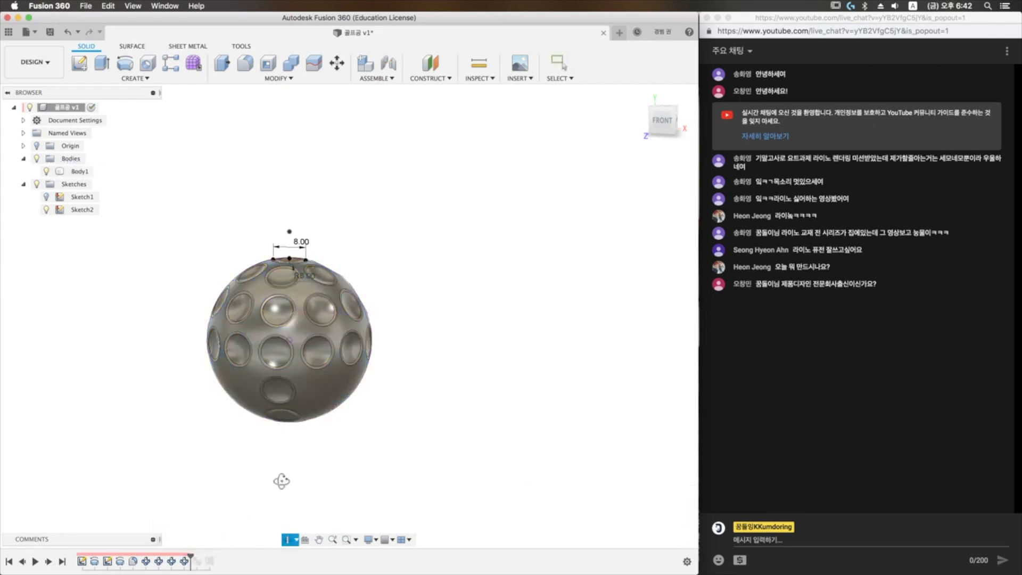
{"action": "middle_click_drag", "start_coordinate": [280, 479], "coordinate": [258, 506], "text": "shift"}
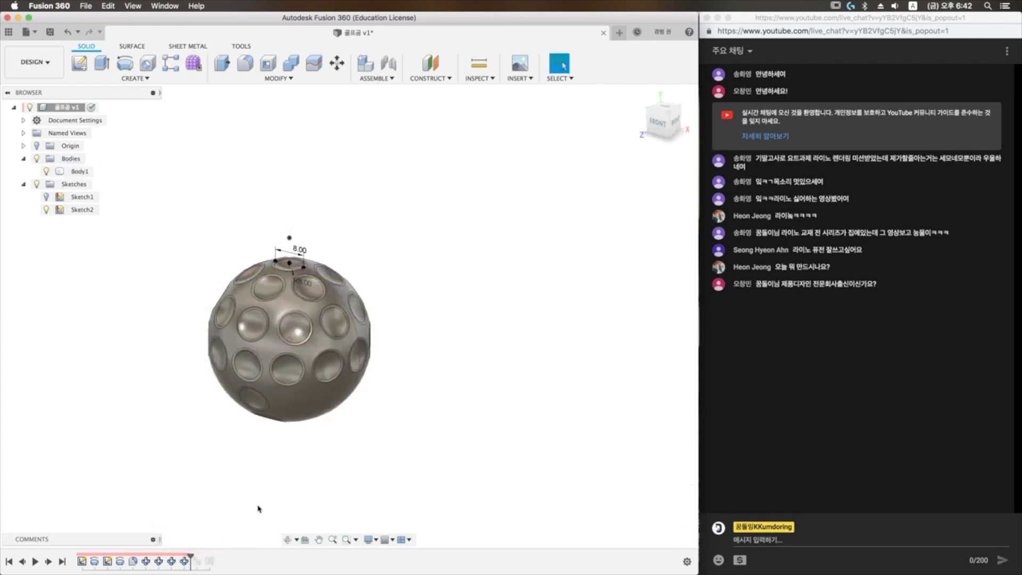
{"action": "double_click", "coordinate": [305, 284]}
{"action": "type", "text": "10"}
{"action": "key", "text": "Return"}
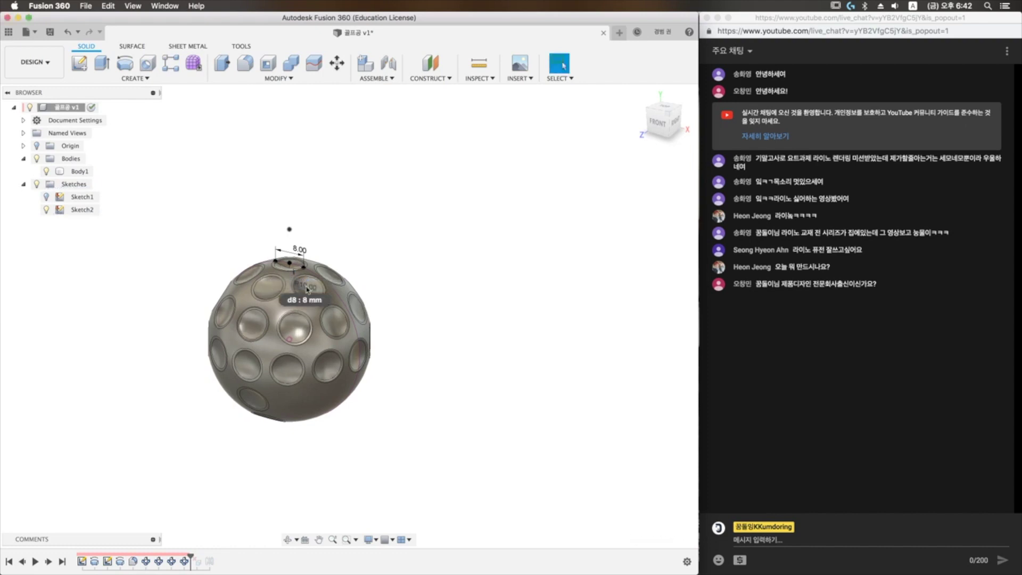
{"action": "middle_click_drag", "start_coordinate": [397, 319], "coordinate": [415, 338], "text": "shift"}
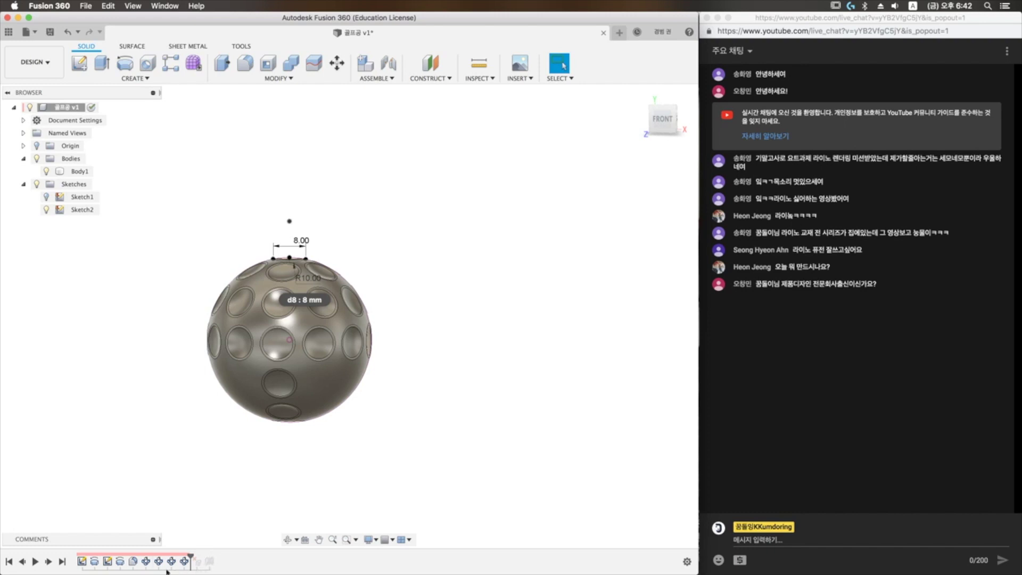
- Re-edit the first circular dimple pattern, C-Pattern1, and confirm it
{"action": "right_click", "coordinate": [147, 561]}
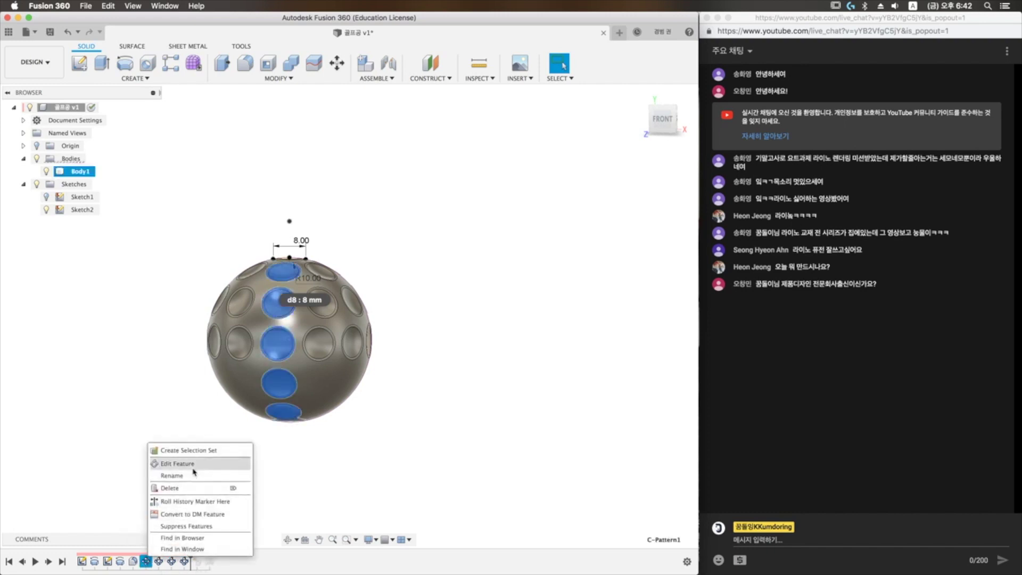
{"action": "left_click", "coordinate": [229, 469]}
{"action": "middle_click_drag", "start_coordinate": [342, 440], "coordinate": [237, 396], "text": "shift"}
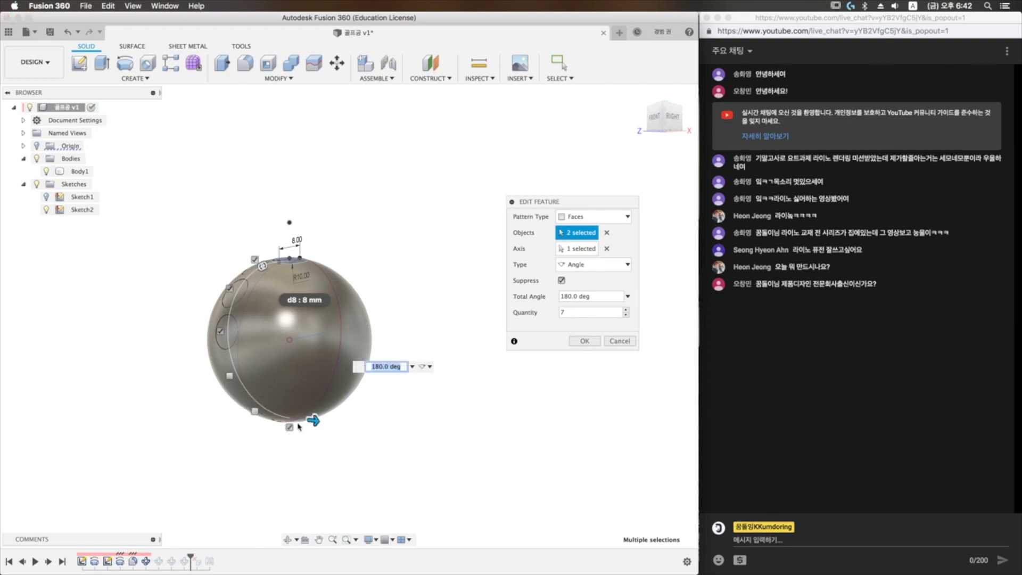
{"action": "left_click", "coordinate": [584, 341]}
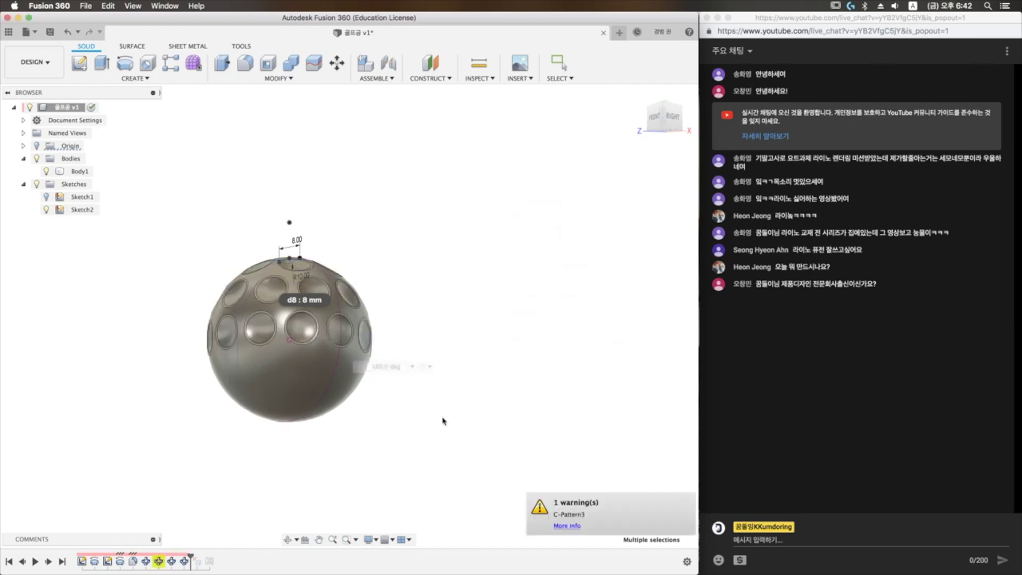
{"action": "middle_click_drag", "start_coordinate": [450, 415], "coordinate": [461, 422], "text": "shift"}
{"action": "key", "text": "Escape"}
- Re-edit the next dimple pattern and roll the history marker to the end
{"action": "right_click", "coordinate": [157, 563]}
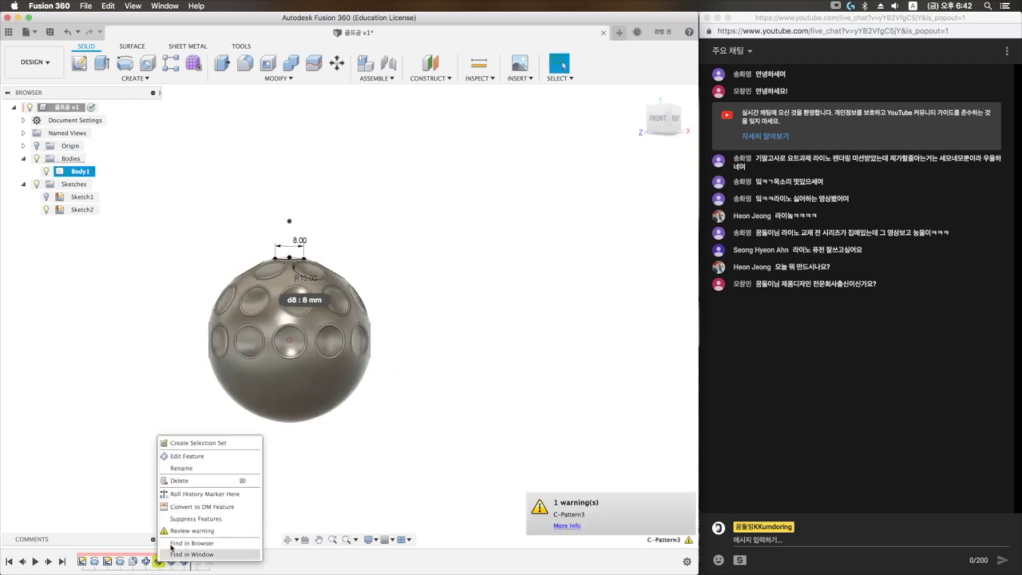
{"action": "left_click", "coordinate": [184, 457]}
{"action": "middle_click_drag", "start_coordinate": [388, 417], "coordinate": [400, 439], "text": "shift"}
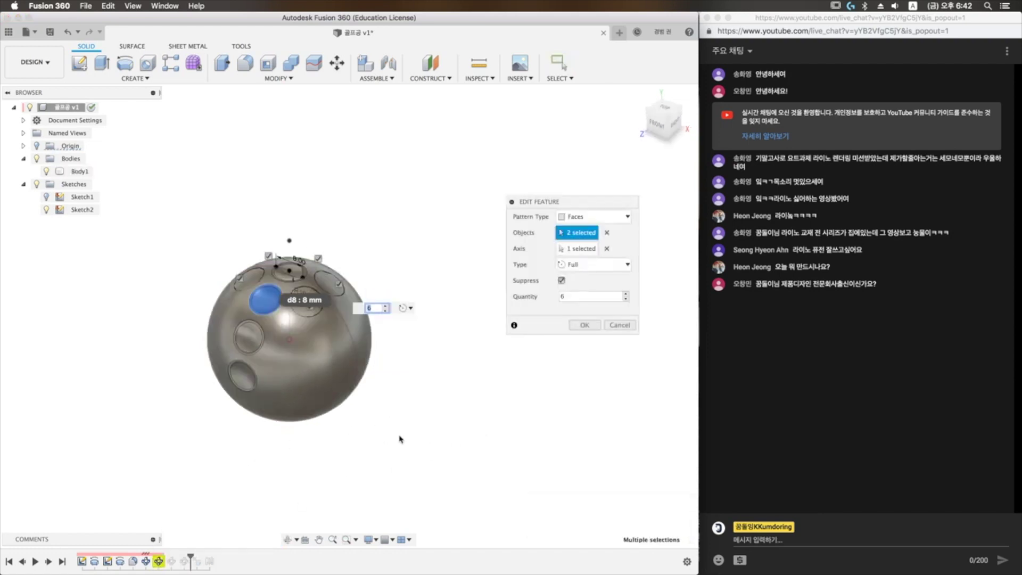
{"action": "left_click", "coordinate": [587, 327]}
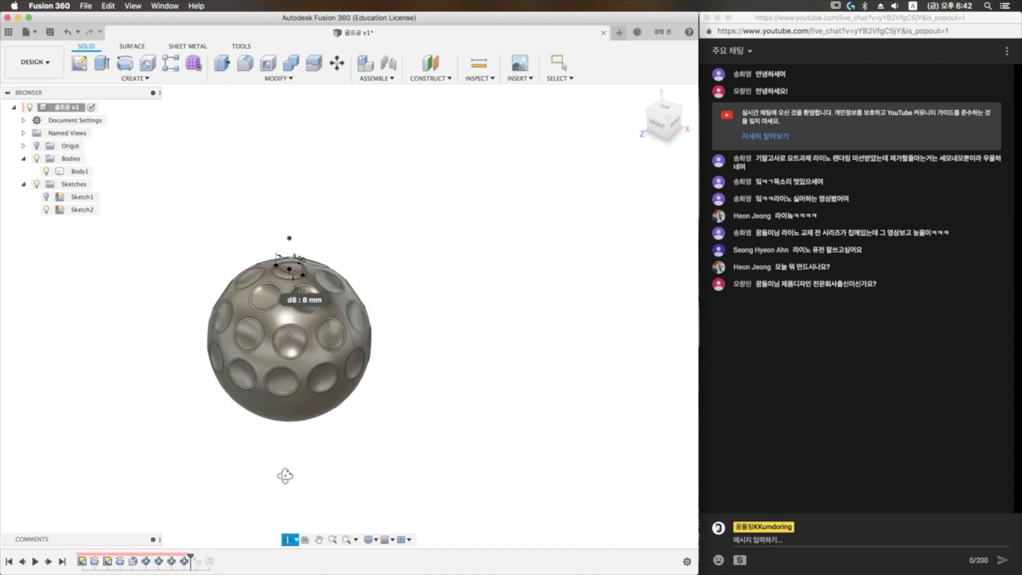
{"action": "right_click", "coordinate": [200, 563]}
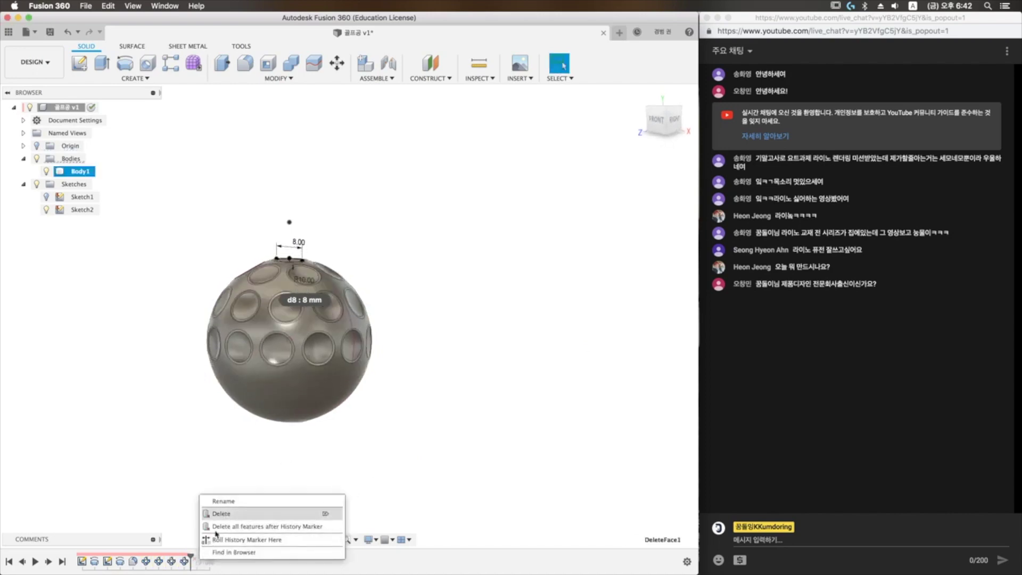
{"action": "left_click", "coordinate": [227, 516]}
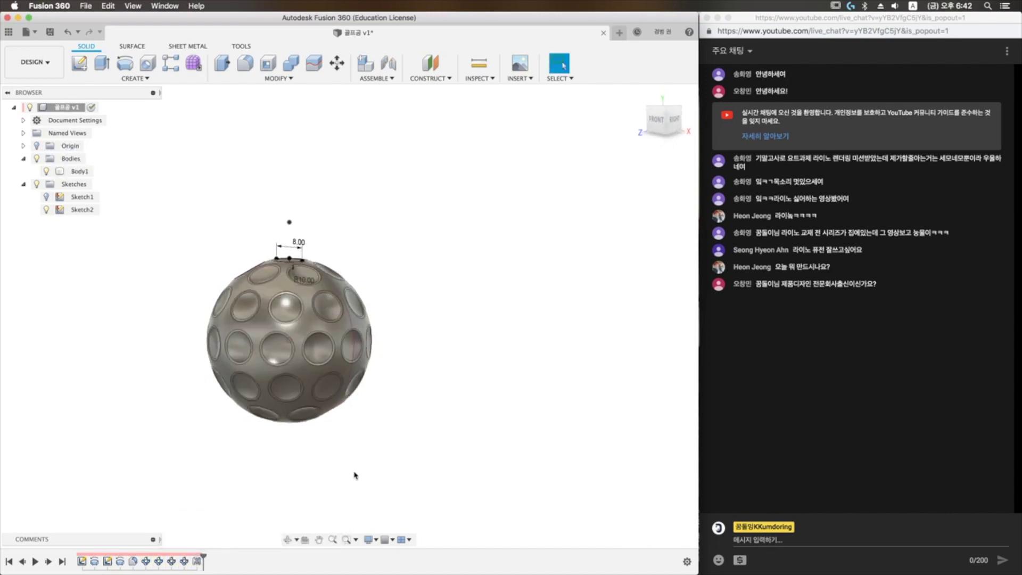
- Edit C-Pattern3 and raise its quantity from 6 to 7 copies
{"action": "mouse_move", "coordinate": [353, 474]}
{"action": "middle_mouse_down", "text": "shift"}
{"action": "mouse_move", "coordinate": [424, 488]}
{"action": "mouse_move", "coordinate": [340, 492]}
{"action": "mouse_move", "coordinate": [507, 490]}
{"action": "mouse_move", "coordinate": [456, 461]}
{"action": "mouse_move", "coordinate": [433, 483]}
{"action": "mouse_move", "coordinate": [463, 493]}
{"action": "mouse_move", "coordinate": [323, 430]}
{"action": "middle_mouse_up", "text": "shift"}
{"action": "scroll", "coordinate": [453, 467], "scroll_direction": "up", "scroll_amount": 3}
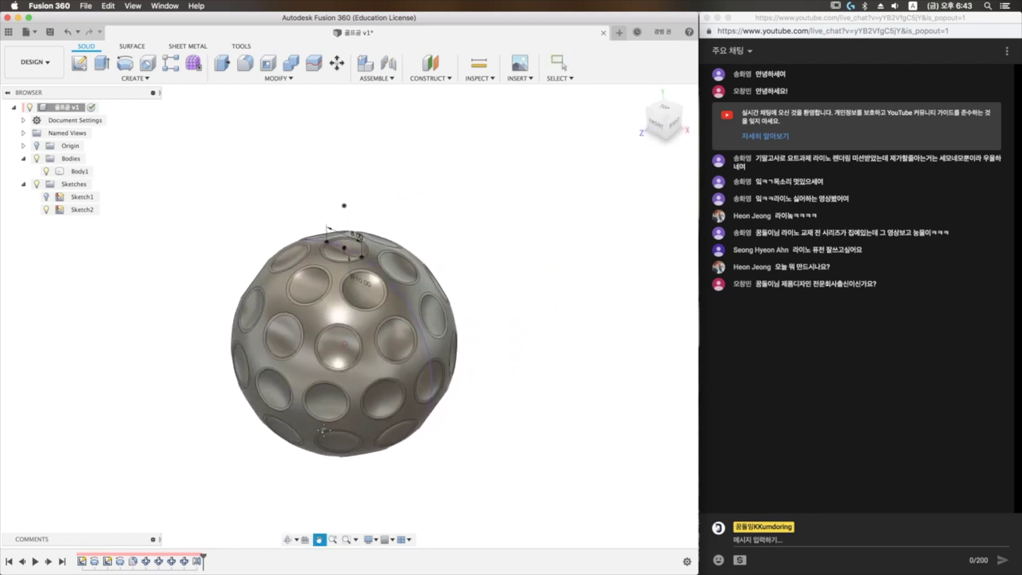
{"action": "key", "text": "Escape"}
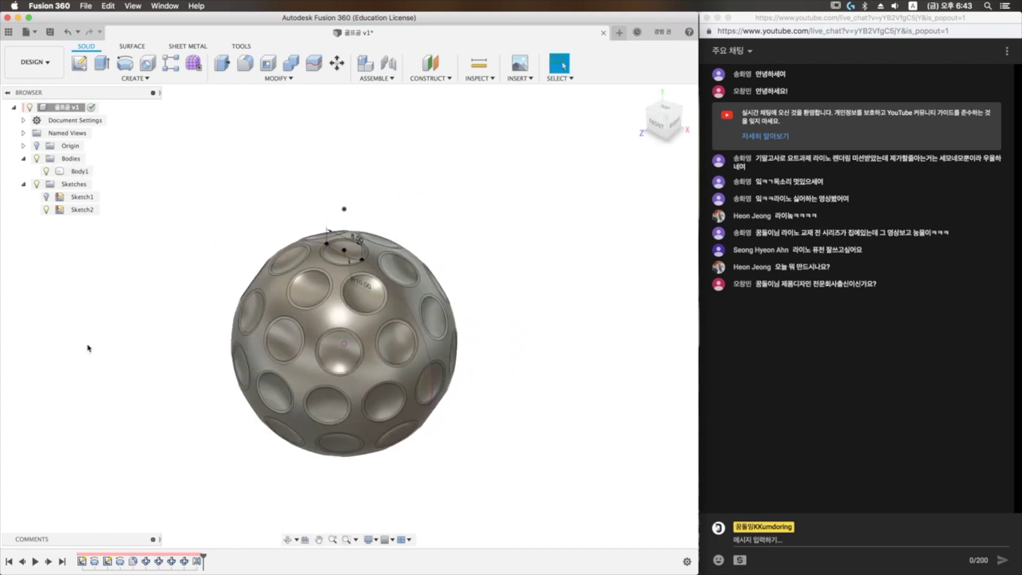
{"action": "left_click", "coordinate": [145, 561]}
{"action": "middle_click_drag", "start_coordinate": [178, 520], "coordinate": [213, 471], "text": "shift"}
{"action": "right_click", "coordinate": [159, 561]}
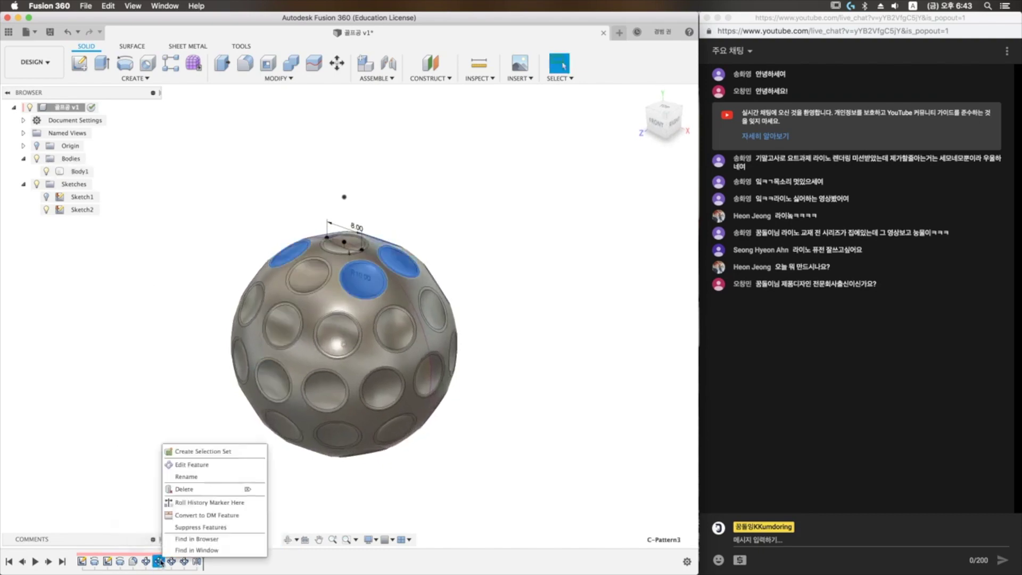
{"action": "left_click", "coordinate": [187, 465]}
{"action": "middle_click_drag", "start_coordinate": [472, 418], "coordinate": [479, 372], "text": "shift"}
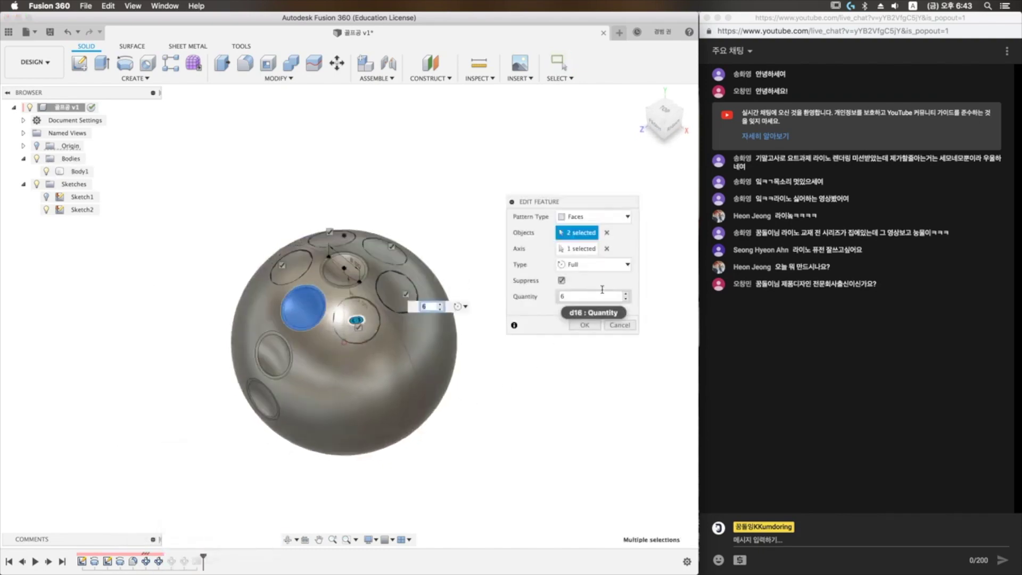
{"action": "left_click", "coordinate": [625, 296]}
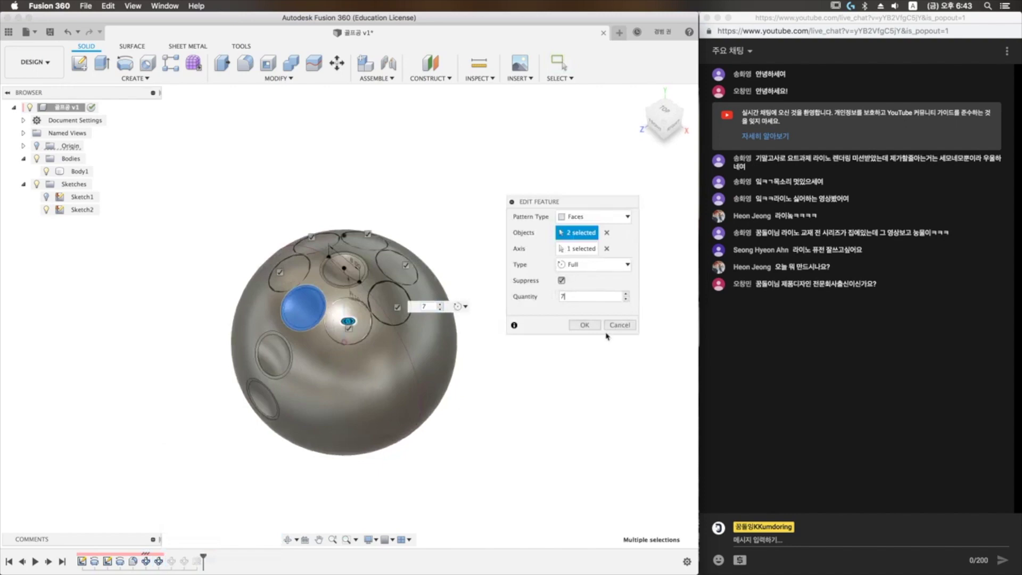
{"action": "left_click", "coordinate": [576, 326]}
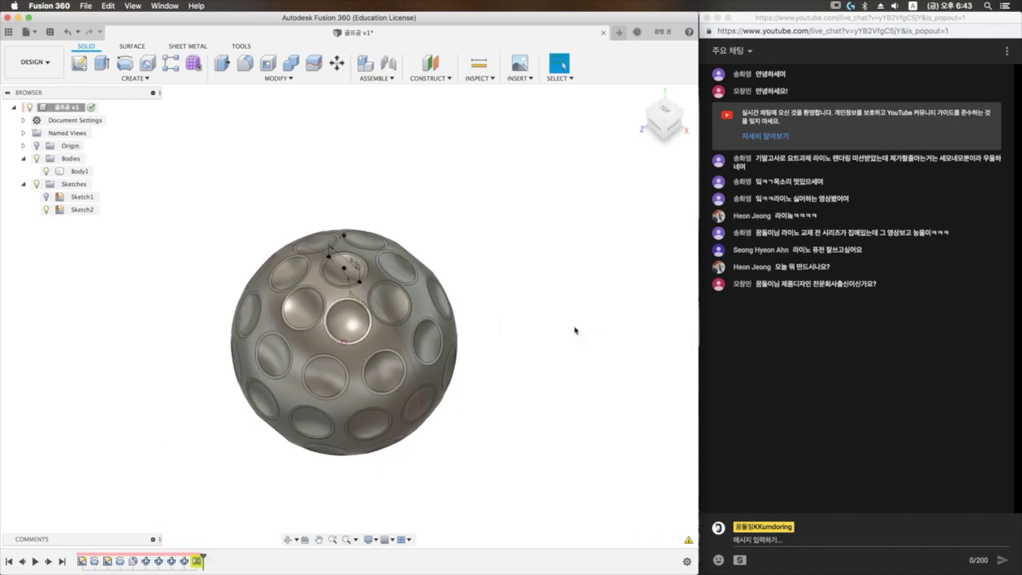
{"action": "middle_click_drag", "start_coordinate": [245, 479], "coordinate": [223, 418], "text": "shift"}
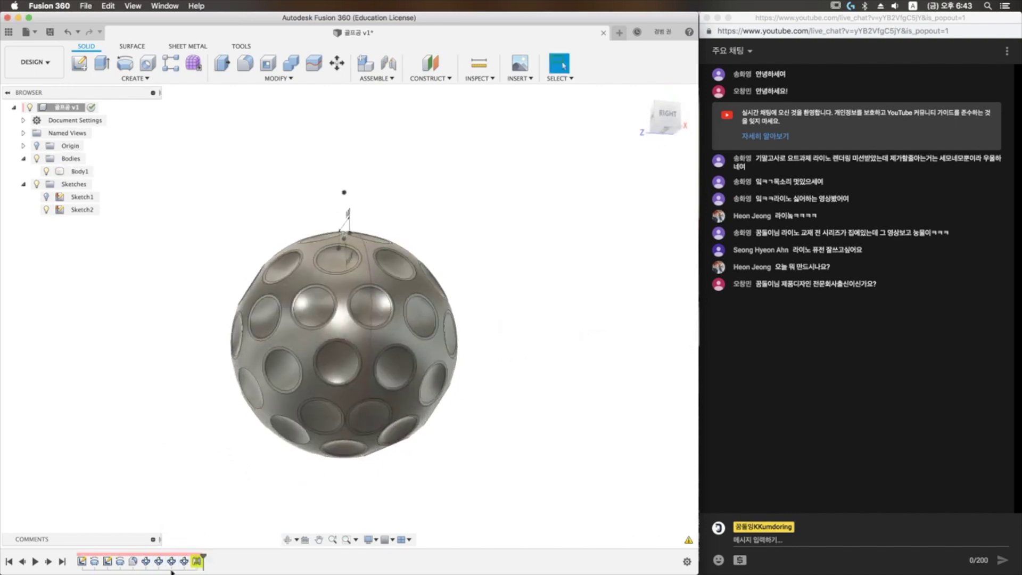
{"action": "middle_click_drag", "start_coordinate": [218, 527], "coordinate": [243, 508], "text": "shift"}
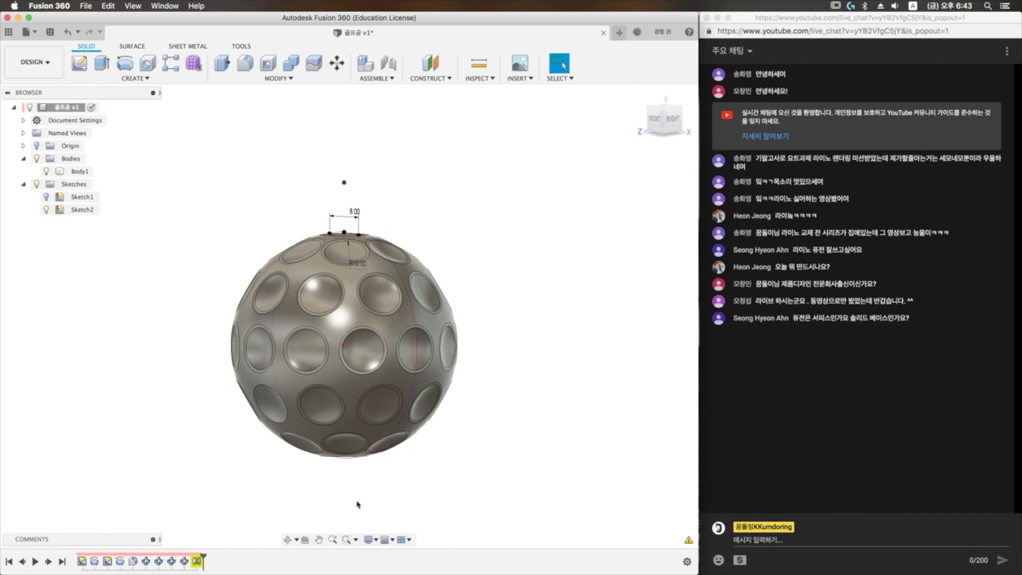
- Check Mirror1's settings without changes, then delete the Mirror1 feature from the timeline
{"action": "right_click", "coordinate": [197, 562]}
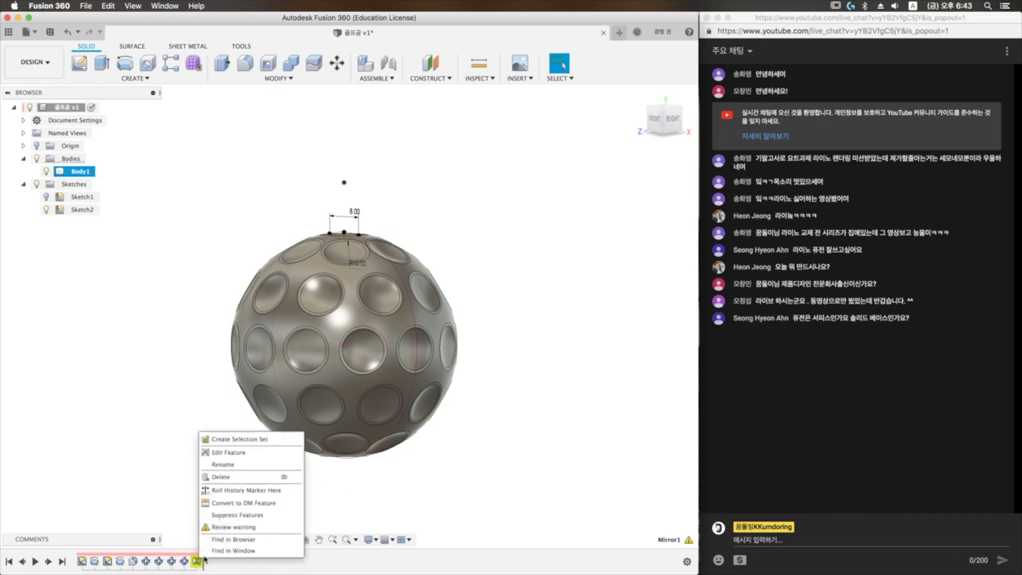
{"action": "left_click", "coordinate": [241, 453]}
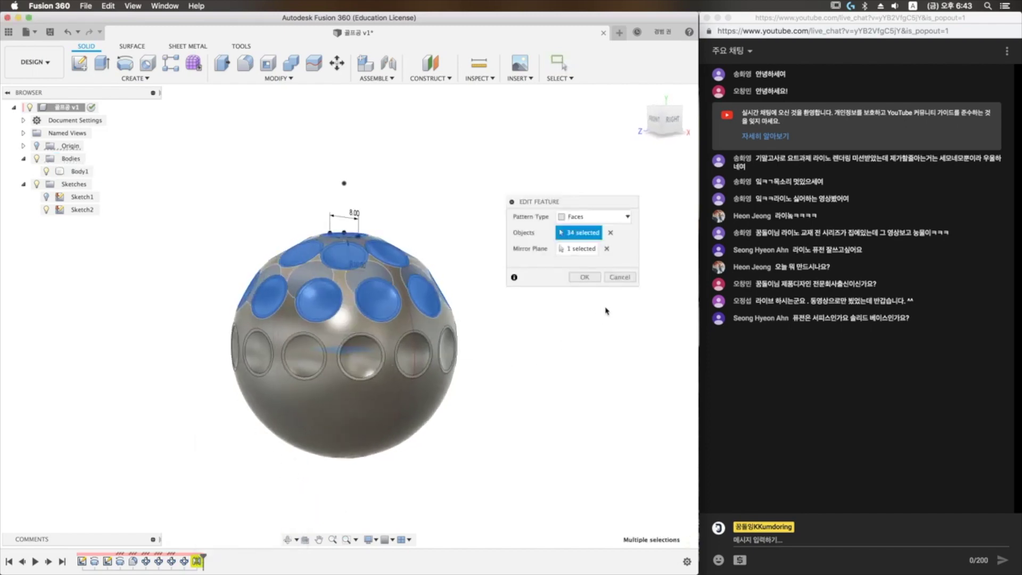
{"action": "left_click", "coordinate": [620, 277]}
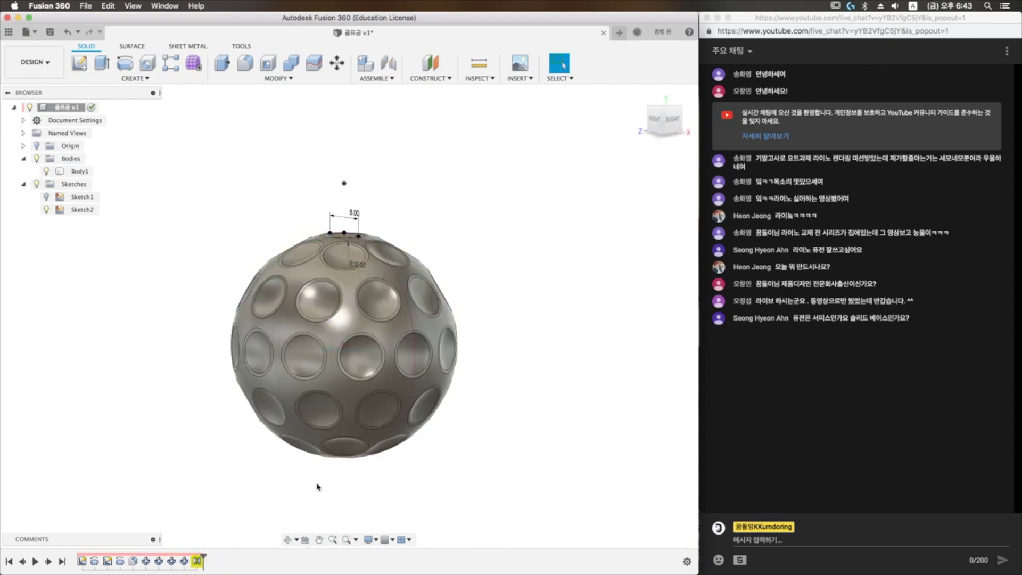
{"action": "right_click", "coordinate": [200, 562]}
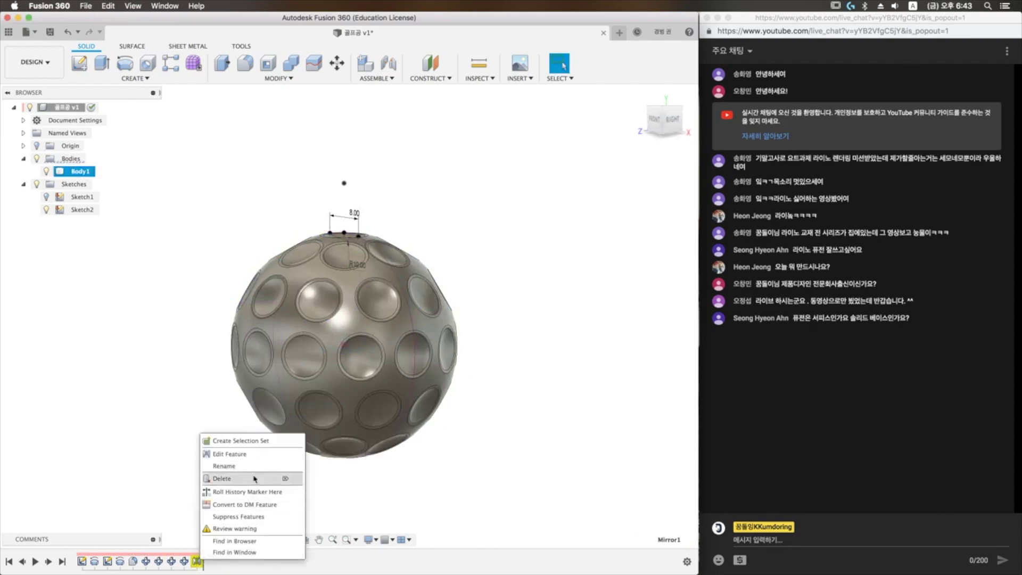
{"action": "left_click", "coordinate": [254, 480]}
{"action": "middle_click_drag", "start_coordinate": [254, 480], "coordinate": [266, 502], "text": "shift"}
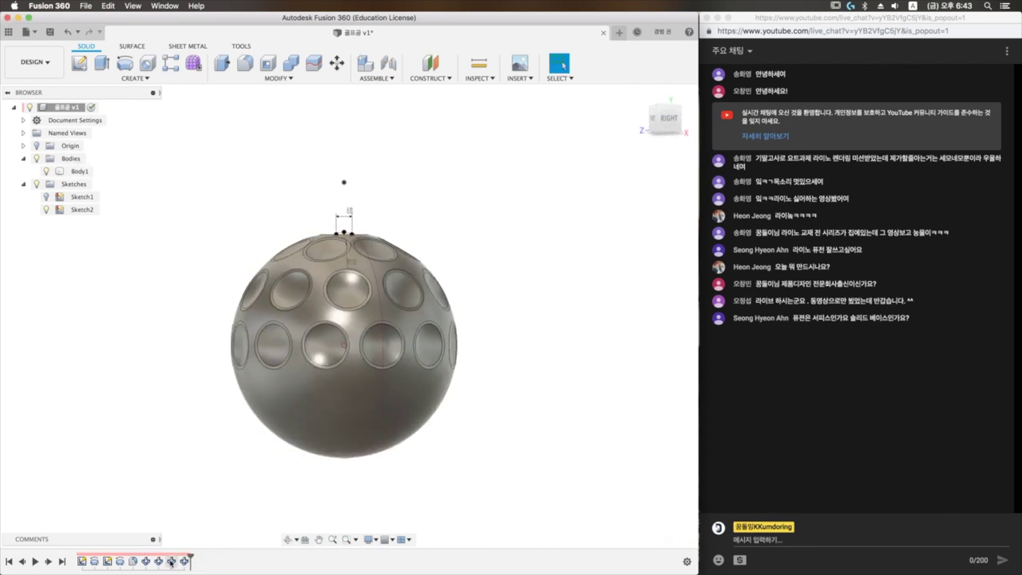
{"action": "left_click", "coordinate": [164, 80]}
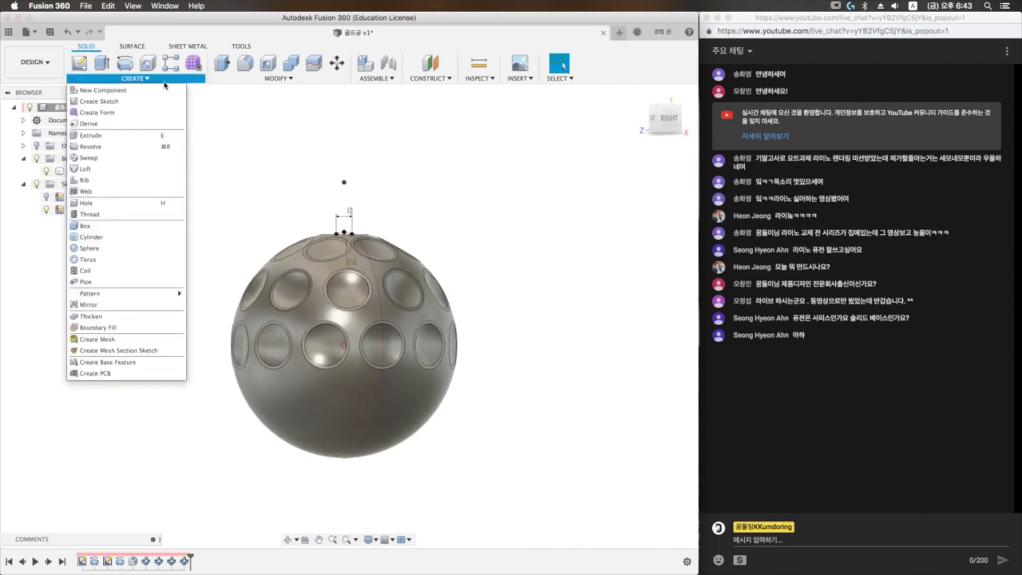
- Reapply C-Pattern1 unchanged at 180 deg total angle with 7 copies
{"action": "left_click", "coordinate": [164, 81]}
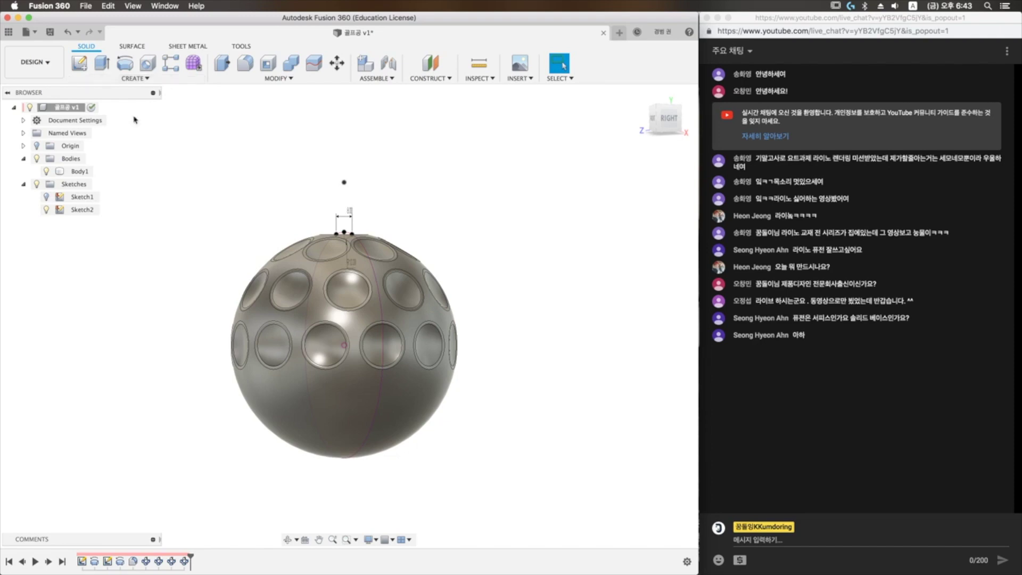
{"action": "double_click", "coordinate": [145, 560]}
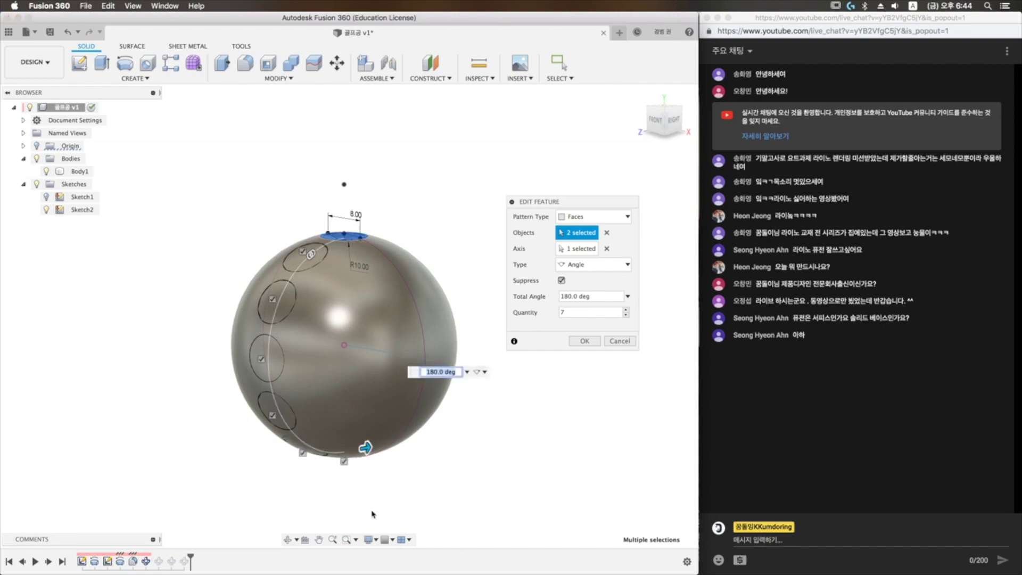
{"action": "left_click", "coordinate": [584, 342]}
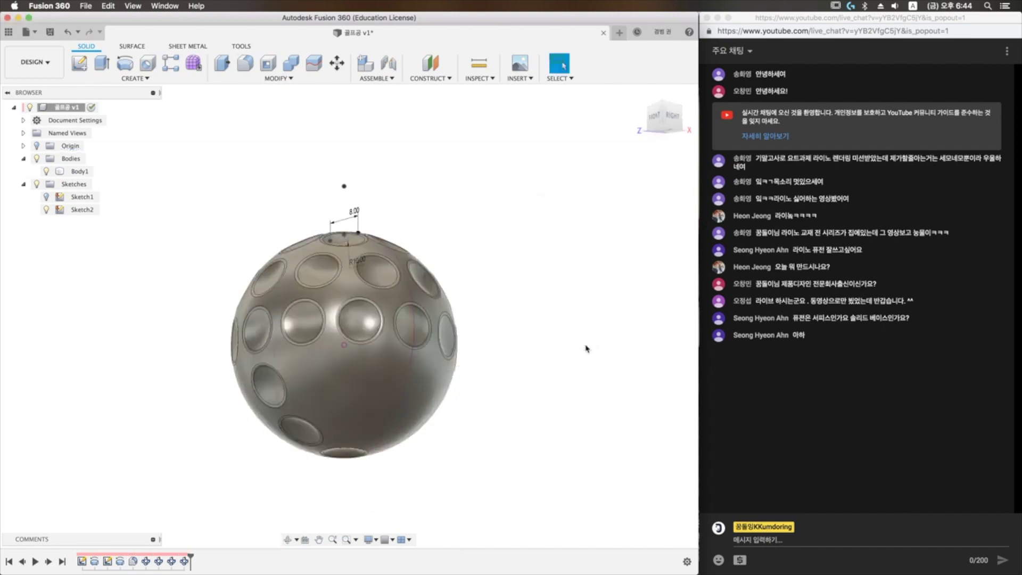
{"action": "mouse_move", "coordinate": [563, 373]}
{"action": "middle_mouse_down", "text": "shift"}
{"action": "mouse_move", "coordinate": [511, 417]}
{"action": "mouse_move", "coordinate": [440, 444]}
{"action": "middle_mouse_up", "text": "shift"}
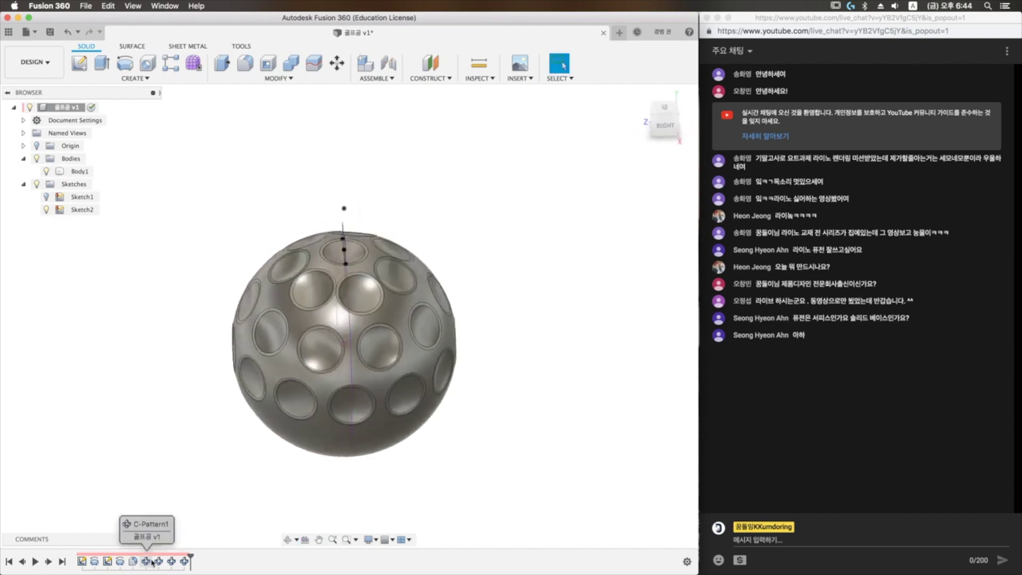
- Lower the existing dimple pattern's quantity from 7 to 6 copies
{"action": "double_click", "coordinate": [184, 561]}
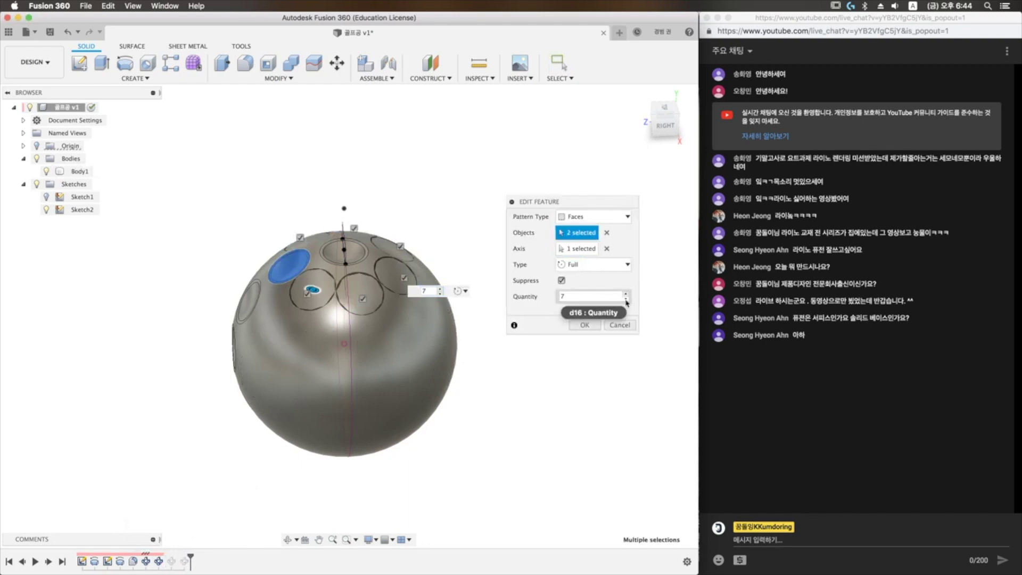
{"action": "key", "text": "BackSpace"}
{"action": "type", "text": "6"}
{"action": "left_click", "coordinate": [584, 324]}
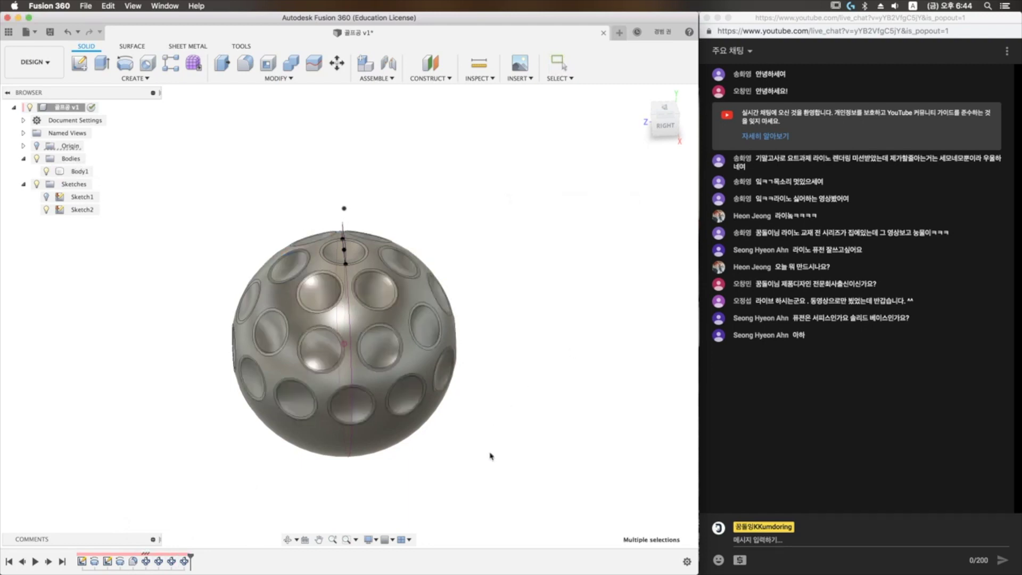
{"action": "middle_click_drag", "start_coordinate": [490, 456], "coordinate": [491, 422], "text": "shift"}
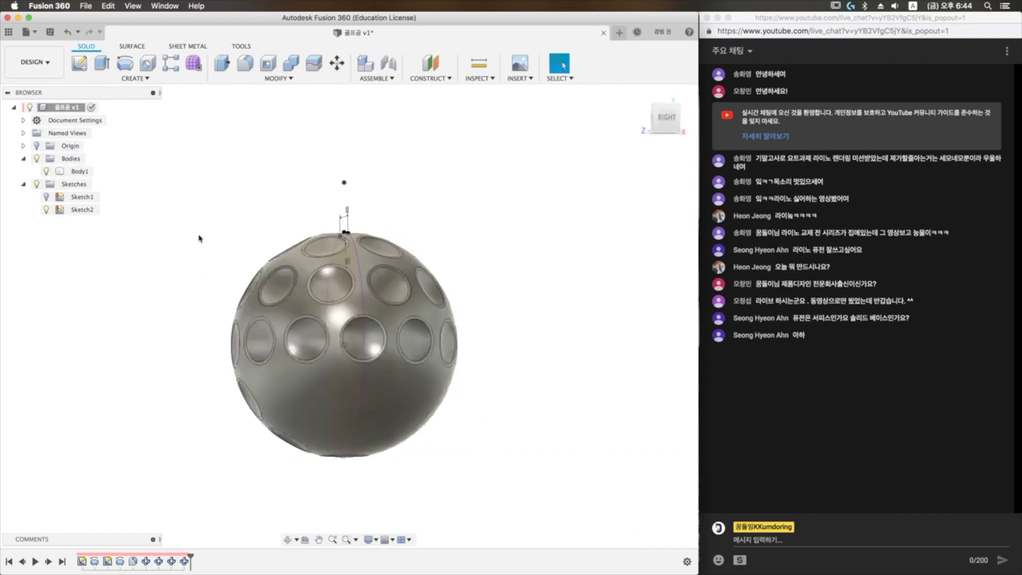
{"action": "left_click", "coordinate": [150, 78]}
{"action": "mouse_move", "coordinate": [119, 293]}
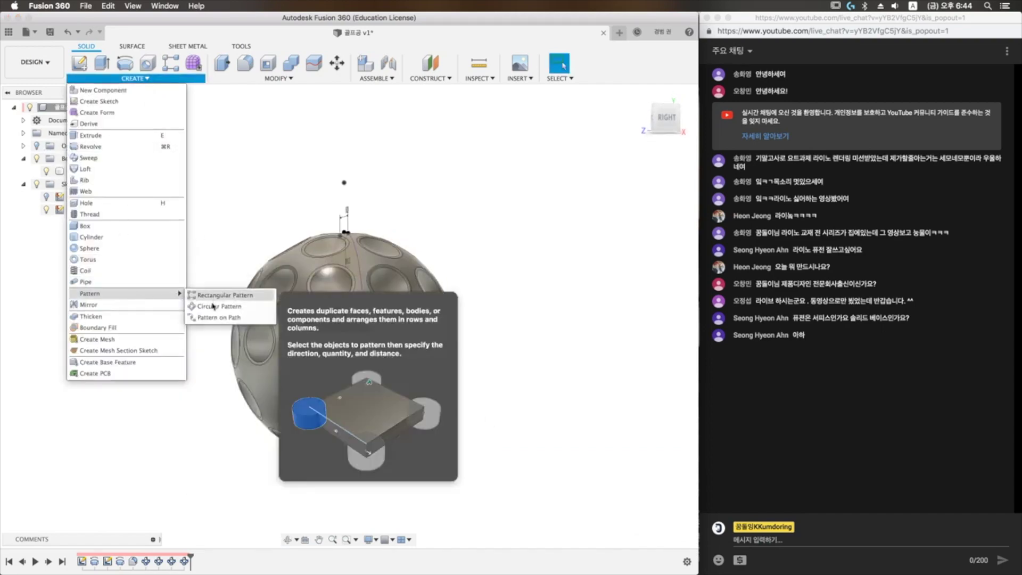
- Start a circular pattern of two lower dimple faces around the sphere's axis
{"action": "left_click", "coordinate": [214, 307]}
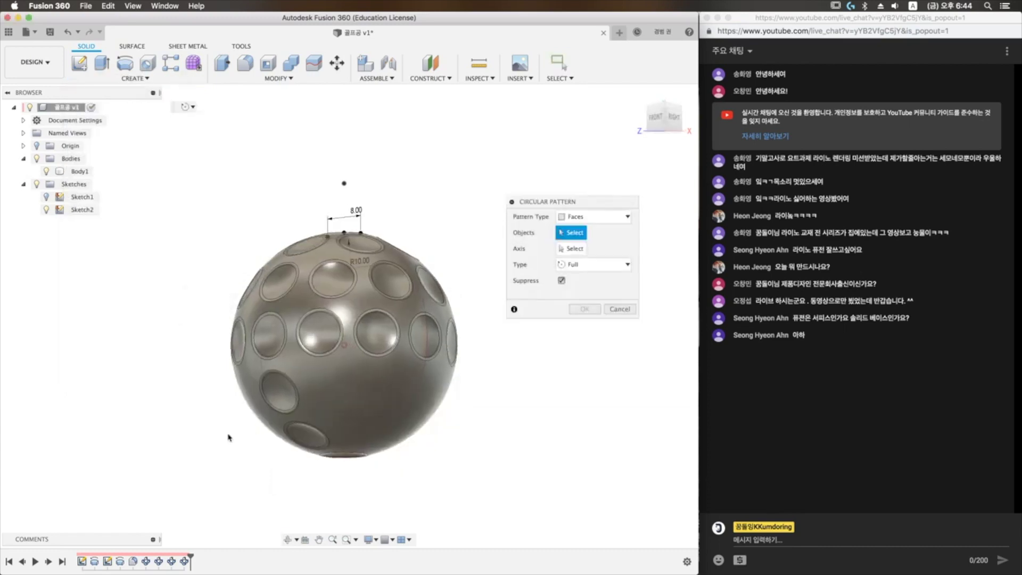
{"action": "left_click", "coordinate": [279, 396]}
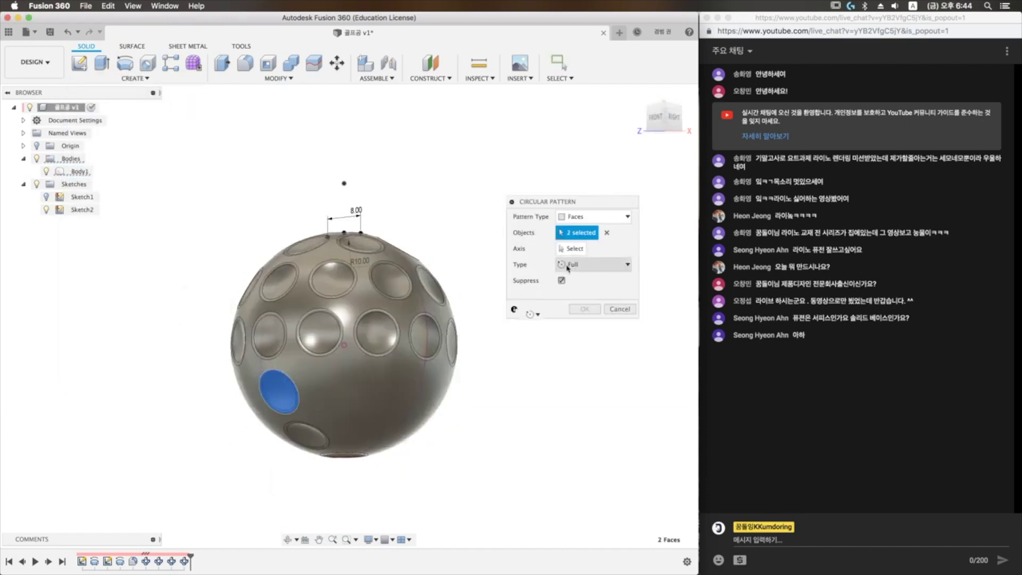
{"action": "left_click", "coordinate": [580, 250]}
{"action": "left_click", "coordinate": [345, 307]}
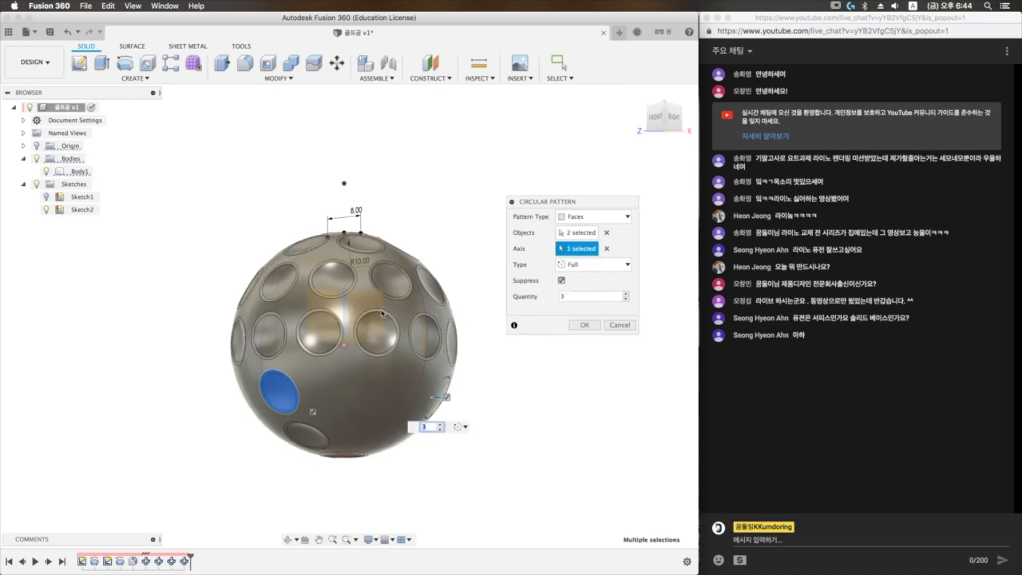
- Set the new dimple ring to 10 copies, apply it, and check coverage
{"action": "type", "text": "6"}
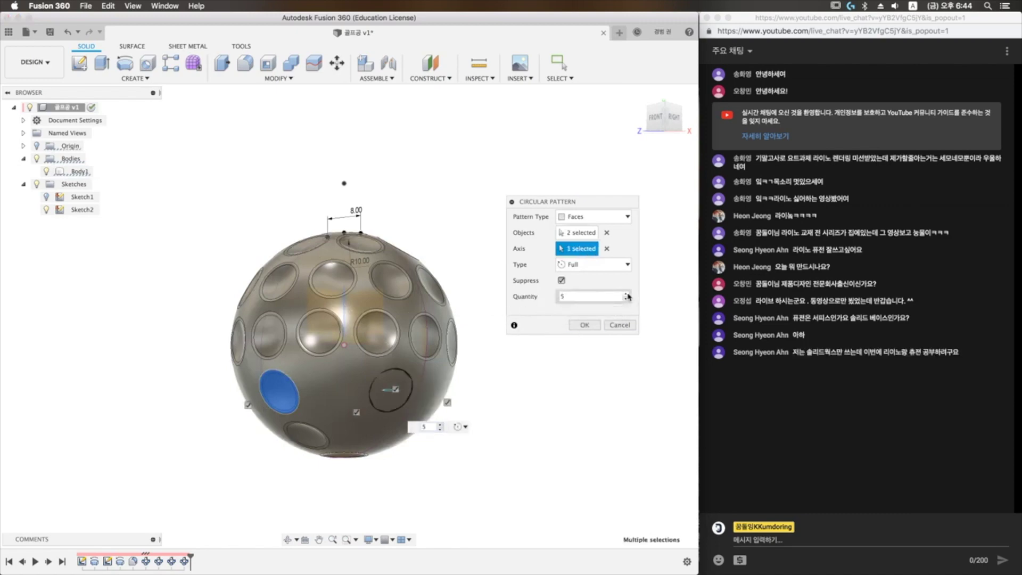
{"action": "left_click", "coordinate": [626, 294]}
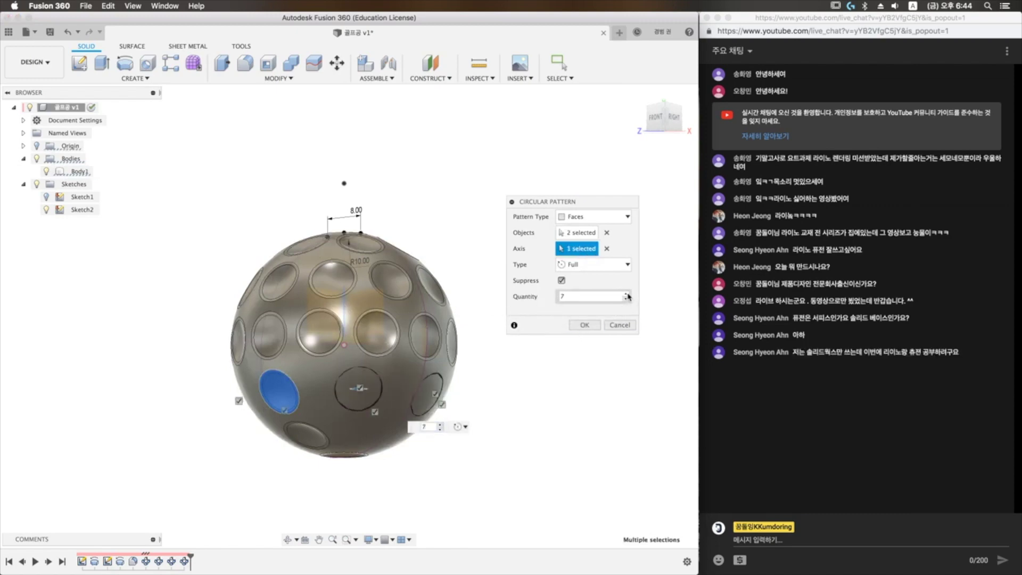
{"action": "left_click", "coordinate": [626, 295]}
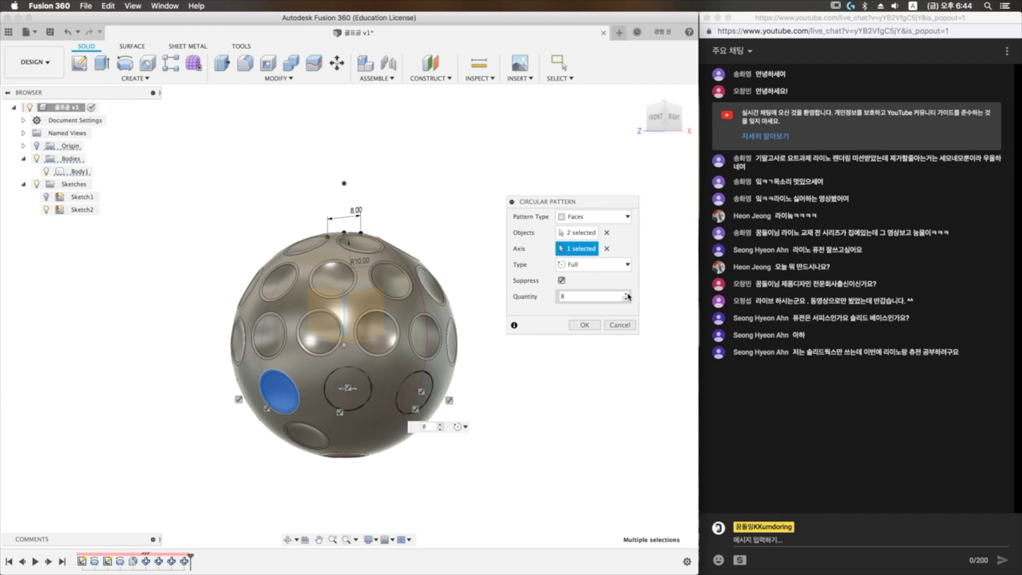
{"action": "left_click", "coordinate": [626, 295]}
{"action": "type", "text": "10"}
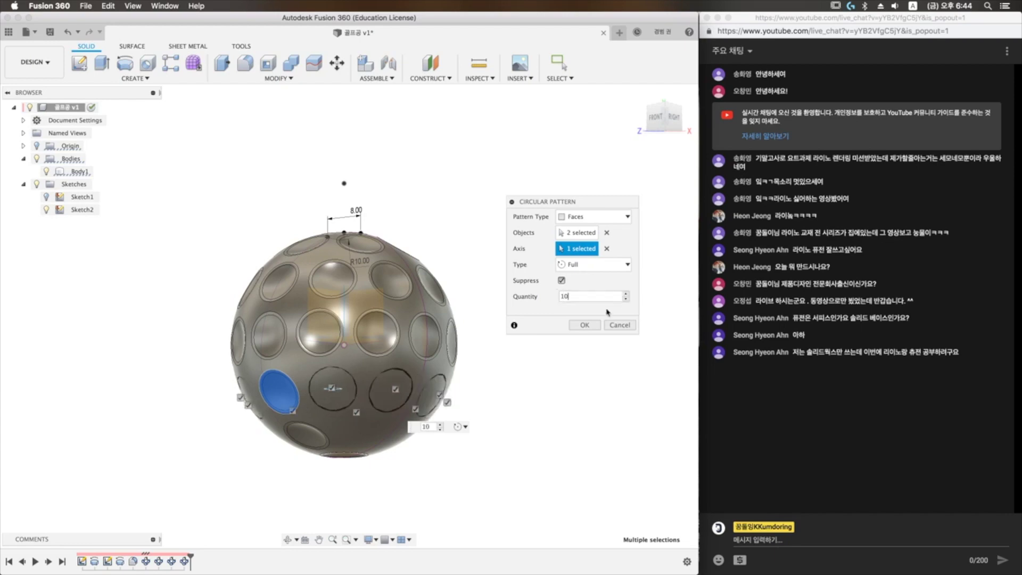
{"action": "left_click", "coordinate": [584, 326]}
{"action": "middle_click_drag", "start_coordinate": [529, 370], "coordinate": [509, 356], "text": "shift"}
{"action": "left_click_drag", "start_coordinate": [510, 356], "coordinate": [395, 246]}
{"action": "key", "text": "Escape"}
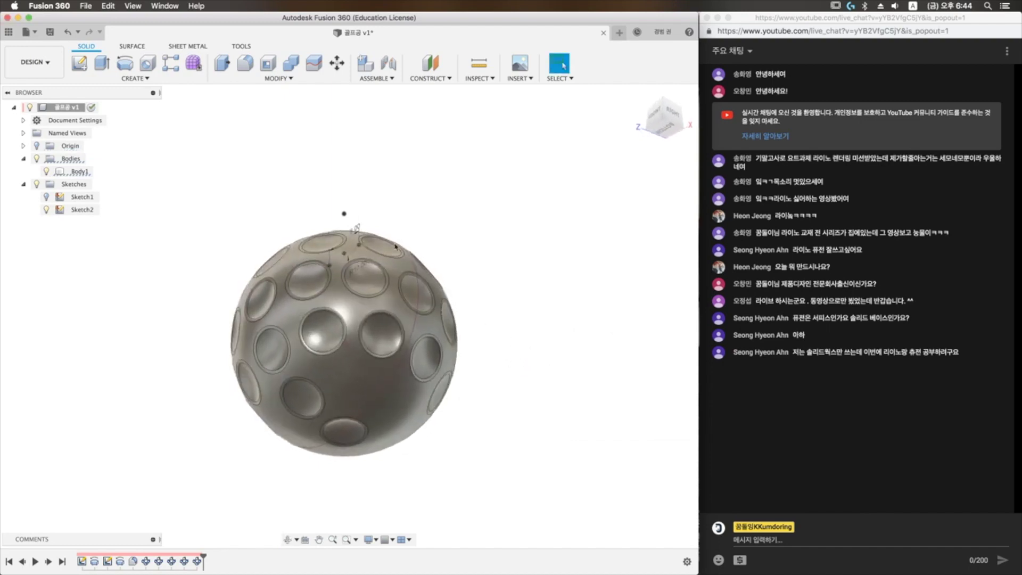
{"action": "left_click", "coordinate": [134, 78]}
{"action": "mouse_move", "coordinate": [120, 292]}
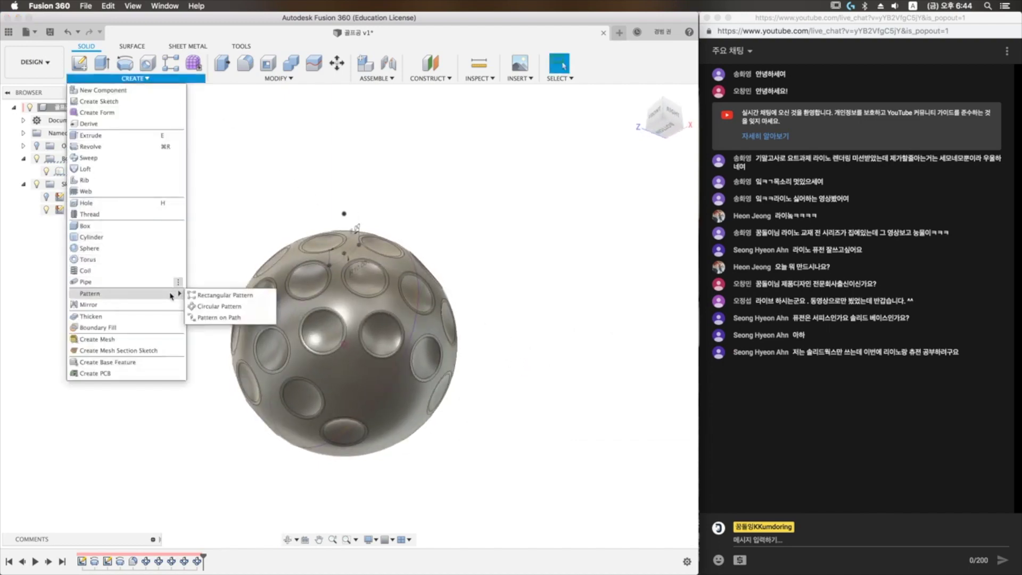
- Pattern the lower-left dimple's two faces 6 times around the sphere's axis
{"action": "left_click", "coordinate": [207, 306]}
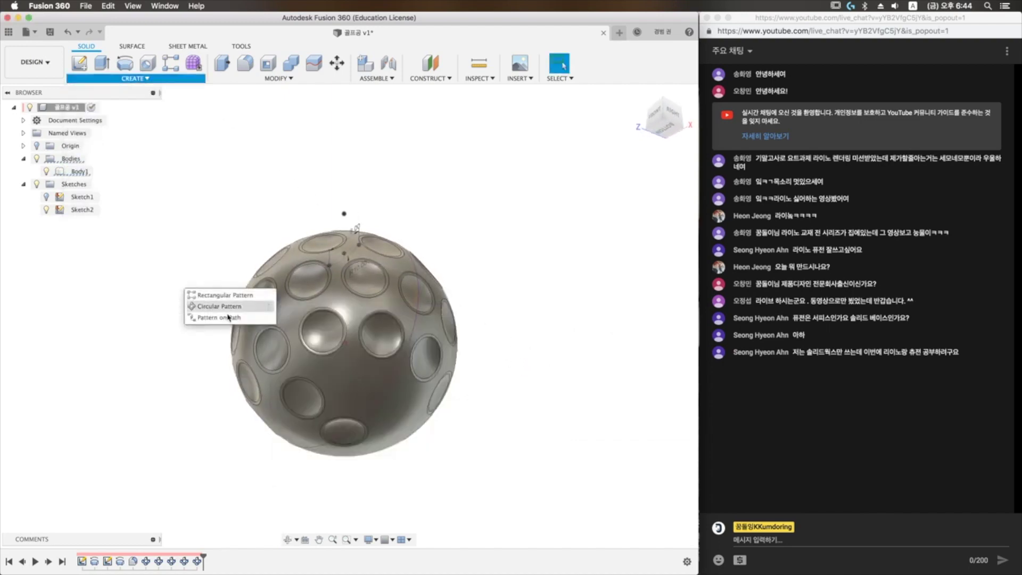
{"action": "left_click", "coordinate": [314, 402]}
{"action": "left_click", "coordinate": [319, 400]}
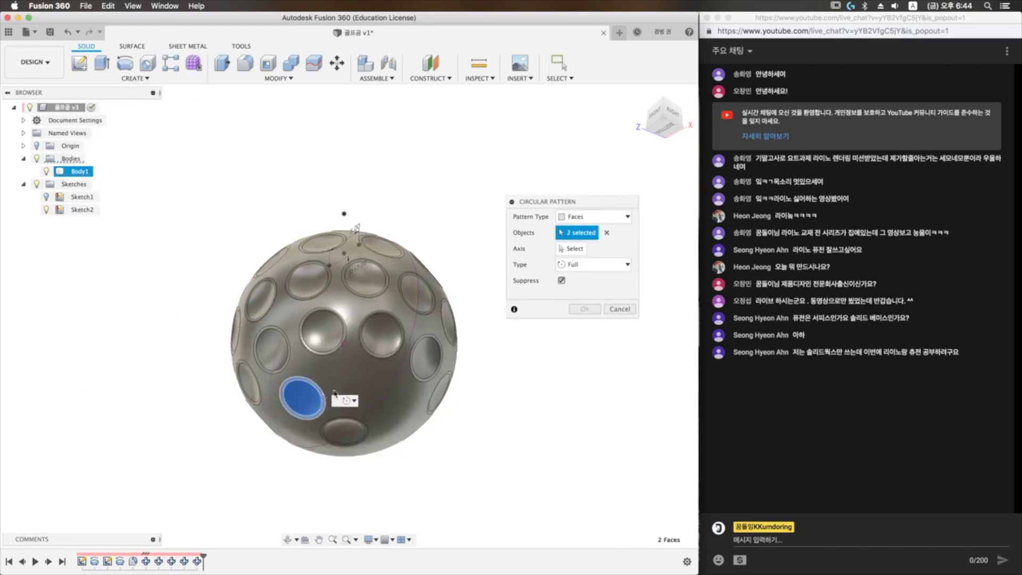
{"action": "left_click", "coordinate": [571, 250]}
{"action": "left_click", "coordinate": [350, 304]}
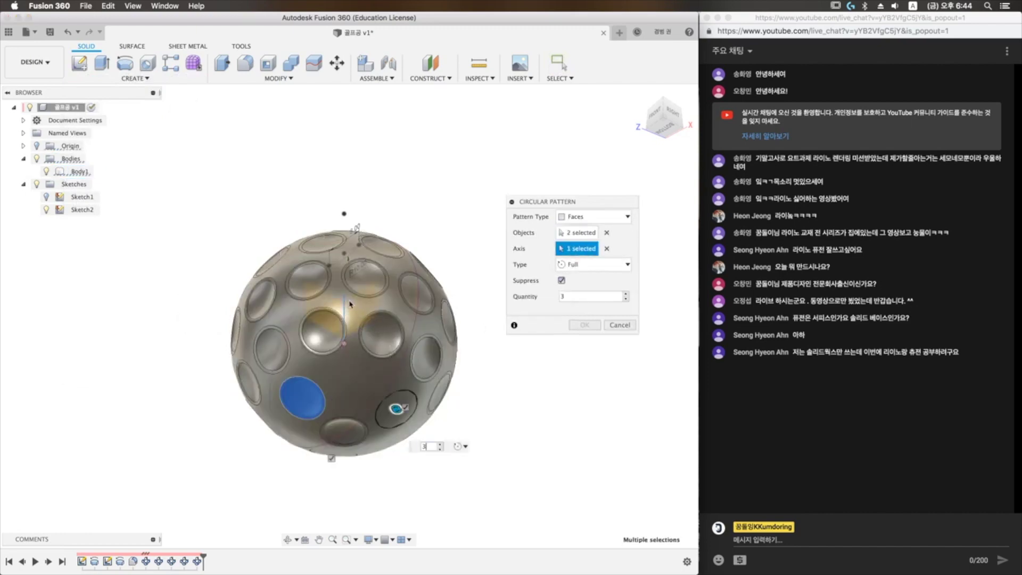
{"action": "left_click", "coordinate": [625, 295]}
{"action": "left_click", "coordinate": [625, 295]}
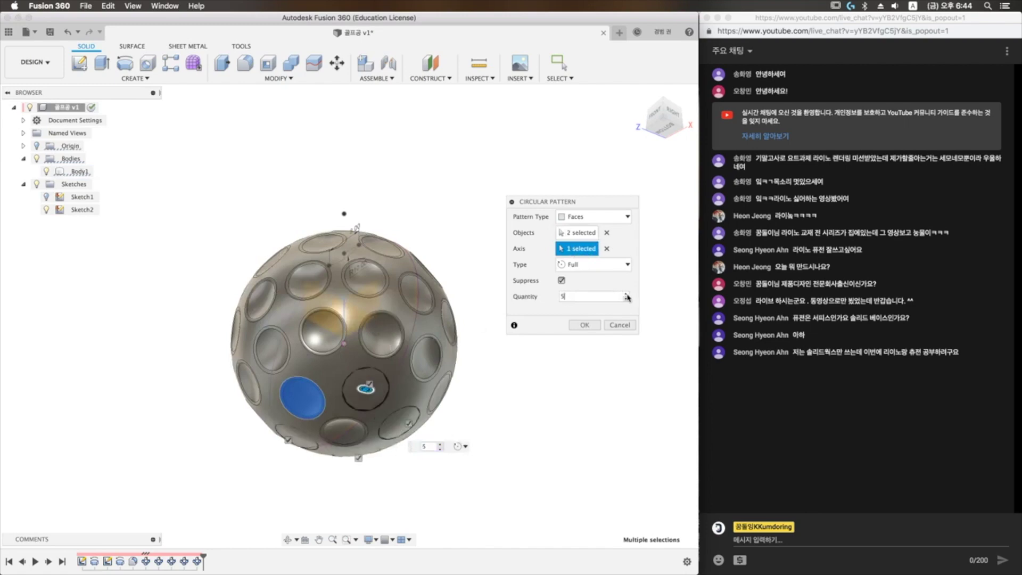
{"action": "left_click", "coordinate": [626, 295]}
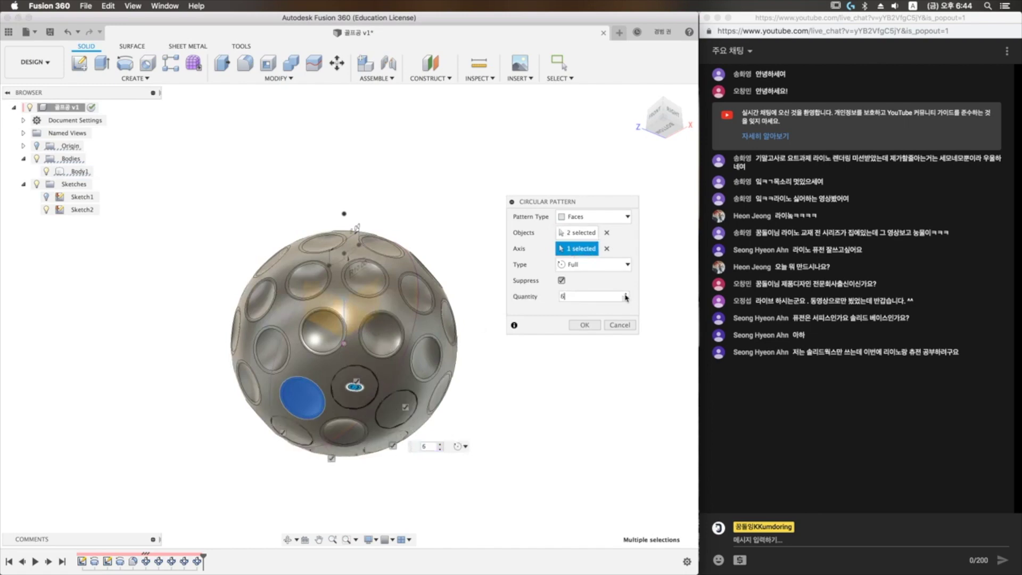
{"action": "left_click", "coordinate": [586, 324]}
{"action": "mouse_move", "coordinate": [554, 365]}
{"action": "middle_mouse_down", "text": "shift"}
{"action": "mouse_move", "coordinate": [541, 424]}
{"action": "mouse_move", "coordinate": [525, 388]}
{"action": "middle_mouse_up", "text": "shift"}
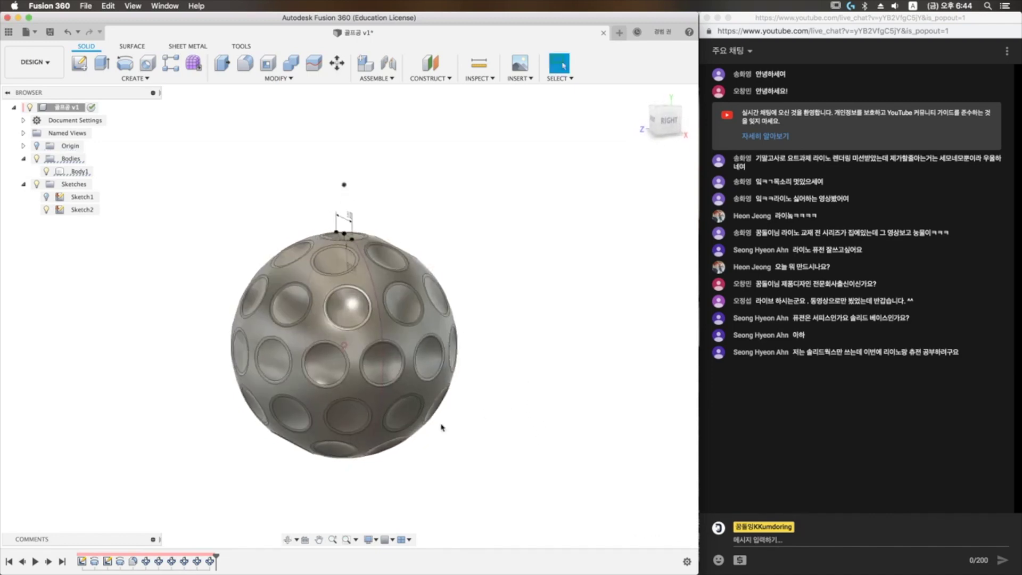
- Re-edit and reapply the 180° dimple column pattern, now holding 8 copies
{"action": "right_click", "coordinate": [146, 560]}
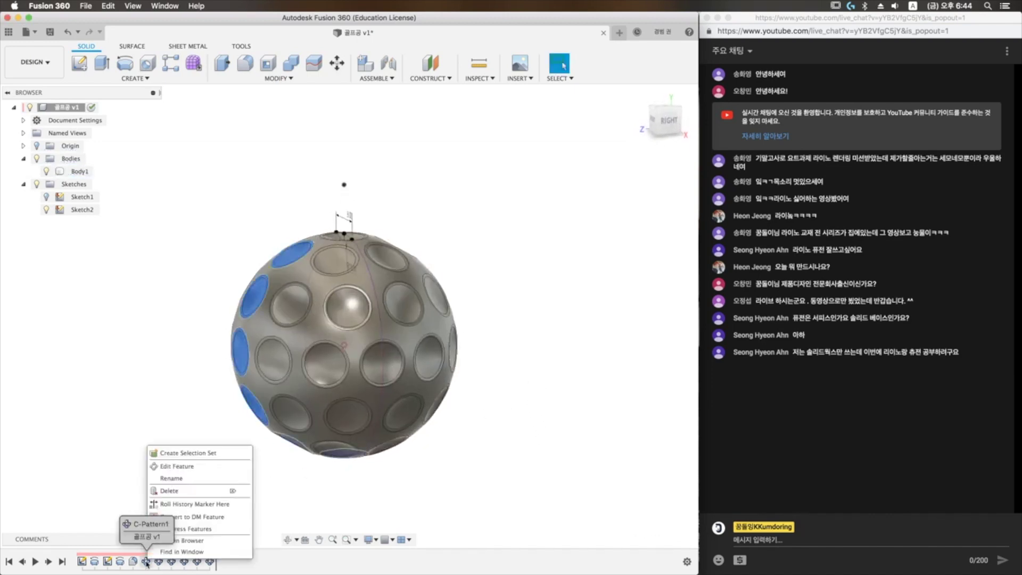
{"action": "left_click", "coordinate": [177, 469]}
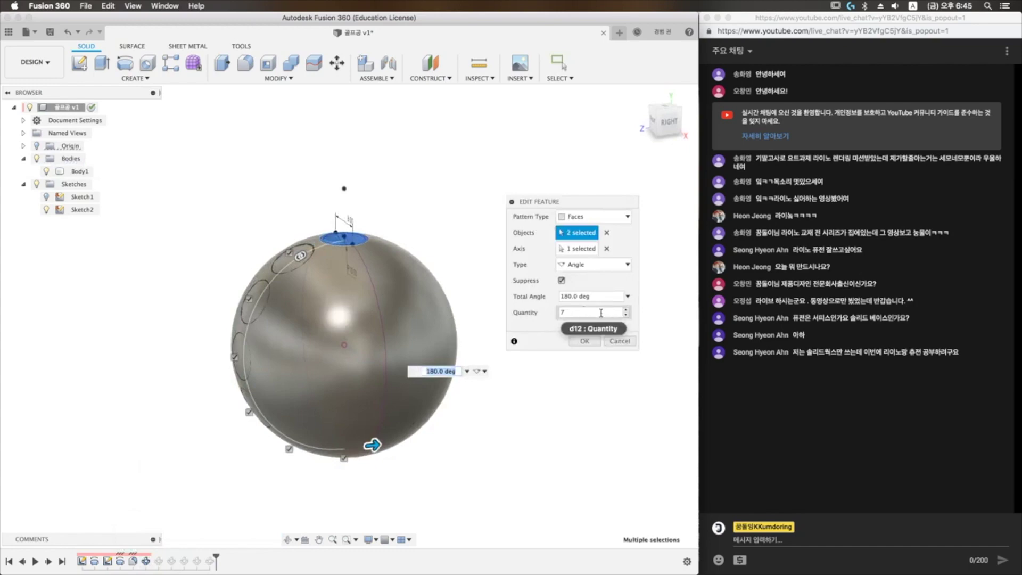
{"action": "left_click", "coordinate": [584, 341]}
{"action": "mouse_move", "coordinate": [503, 363]}
{"action": "middle_mouse_down", "text": "shift"}
{"action": "mouse_move", "coordinate": [530, 335]}
{"action": "mouse_move", "coordinate": [346, 489]}
{"action": "middle_mouse_up", "text": "shift"}
- Raise the latest dimple ring from 10 to 12 copies
{"action": "double_click", "coordinate": [197, 560]}
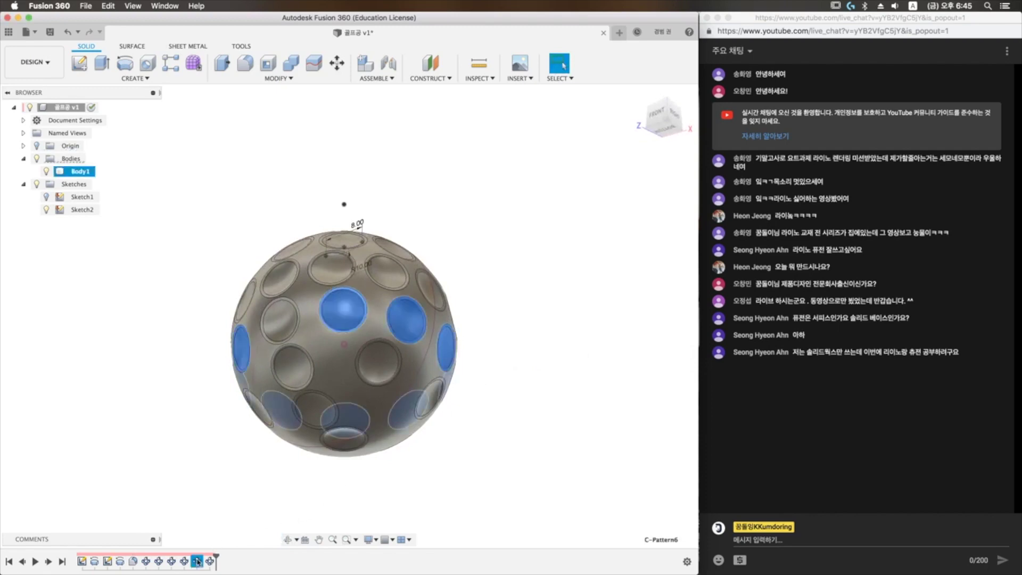
{"action": "left_click", "coordinate": [626, 294]}
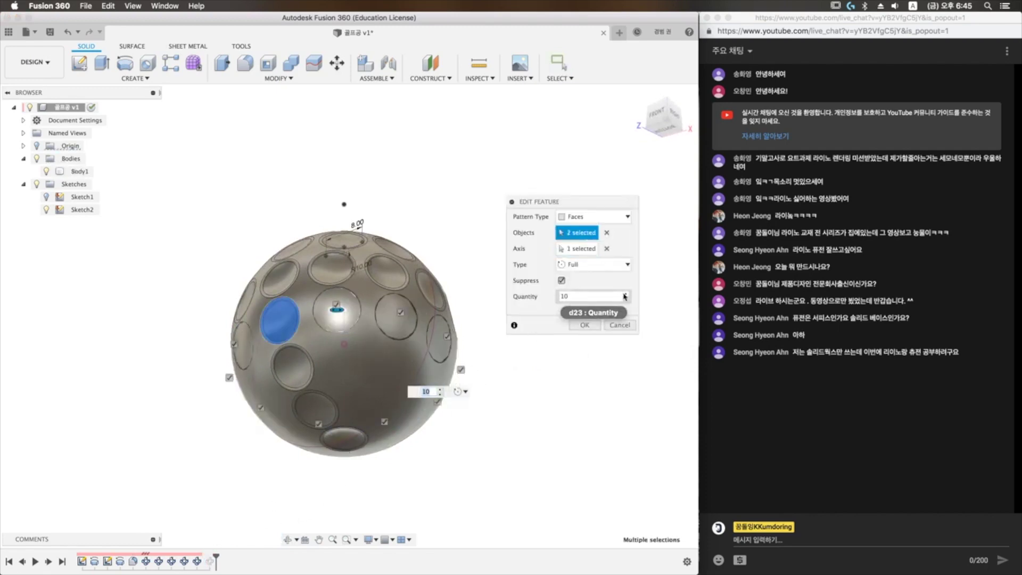
{"action": "left_click", "coordinate": [626, 294]}
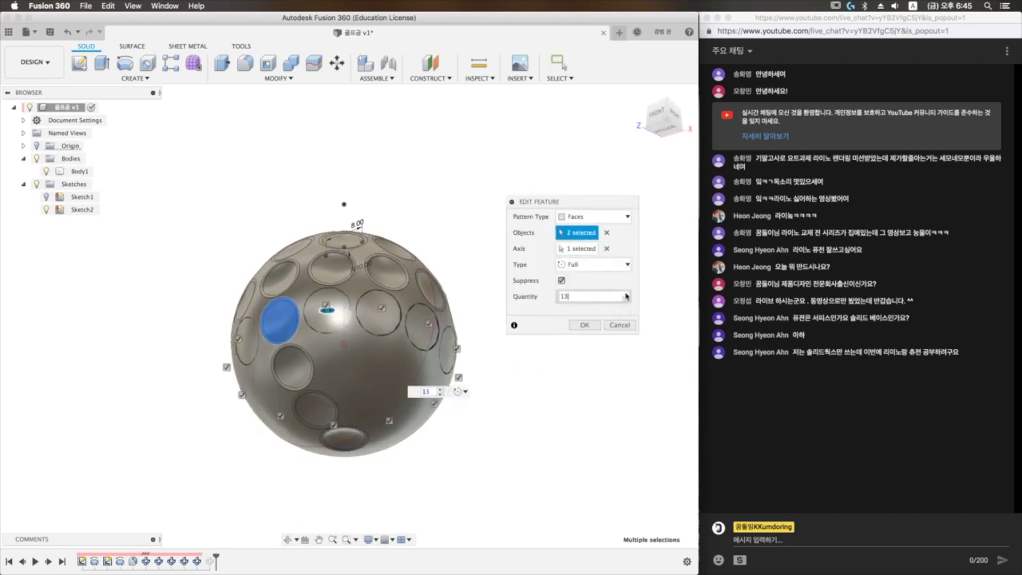
{"action": "left_click", "coordinate": [625, 299]}
{"action": "left_click", "coordinate": [584, 324]}
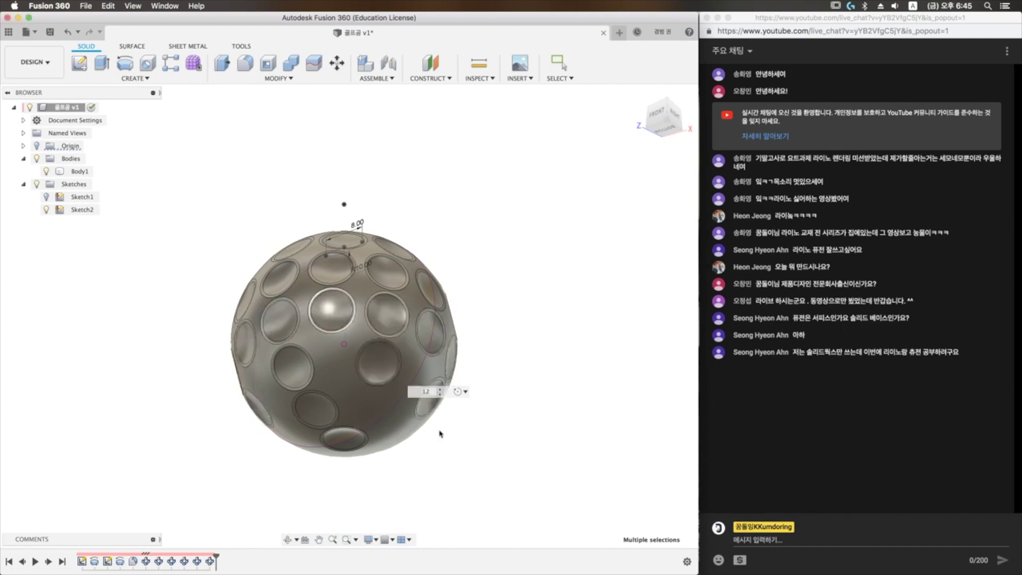
{"action": "right_click", "coordinate": [196, 561]}
- Edit C-Pattern7 and raise its quantity to 10 copies around the sphere
{"action": "left_click", "coordinate": [210, 561]}
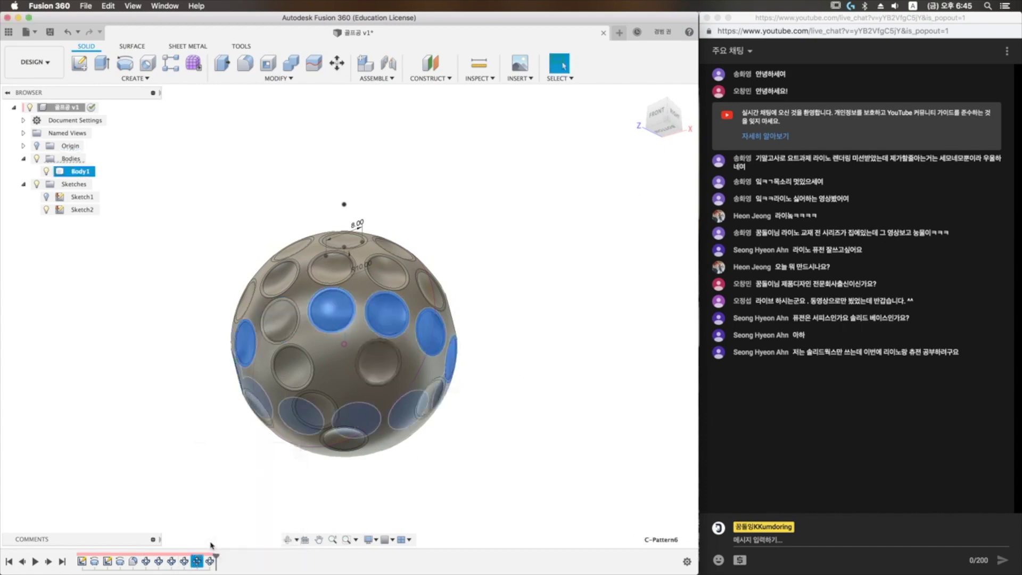
{"action": "right_click", "coordinate": [210, 561]}
{"action": "left_click", "coordinate": [281, 472]}
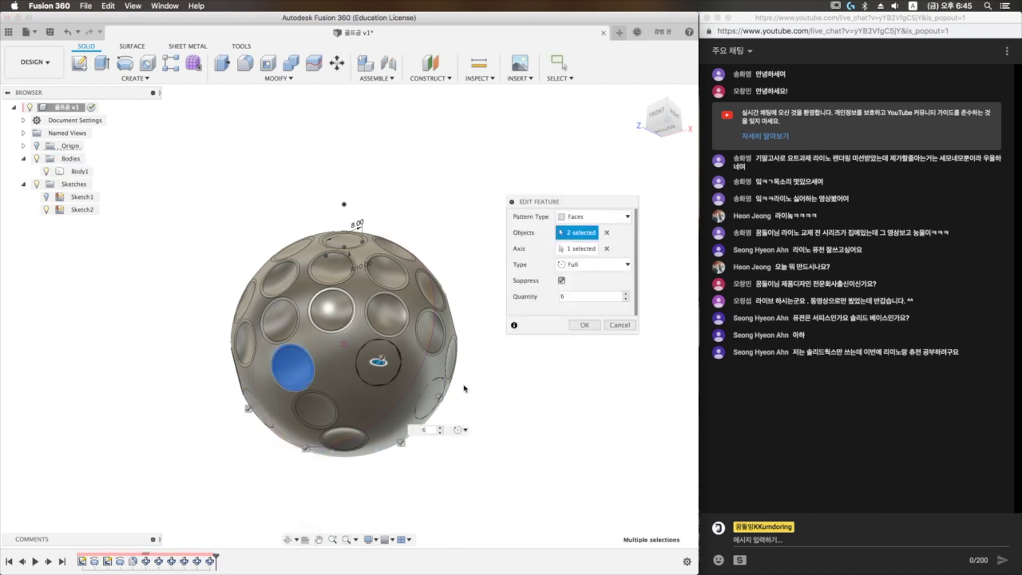
{"action": "left_click", "coordinate": [627, 294]}
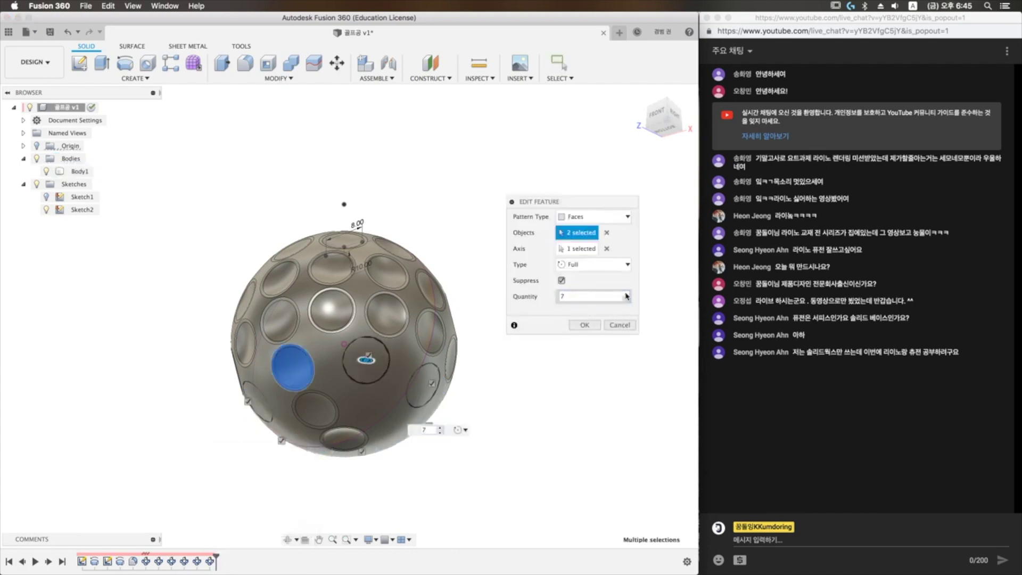
{"action": "left_click", "coordinate": [626, 294]}
{"action": "type", "text": "10"}
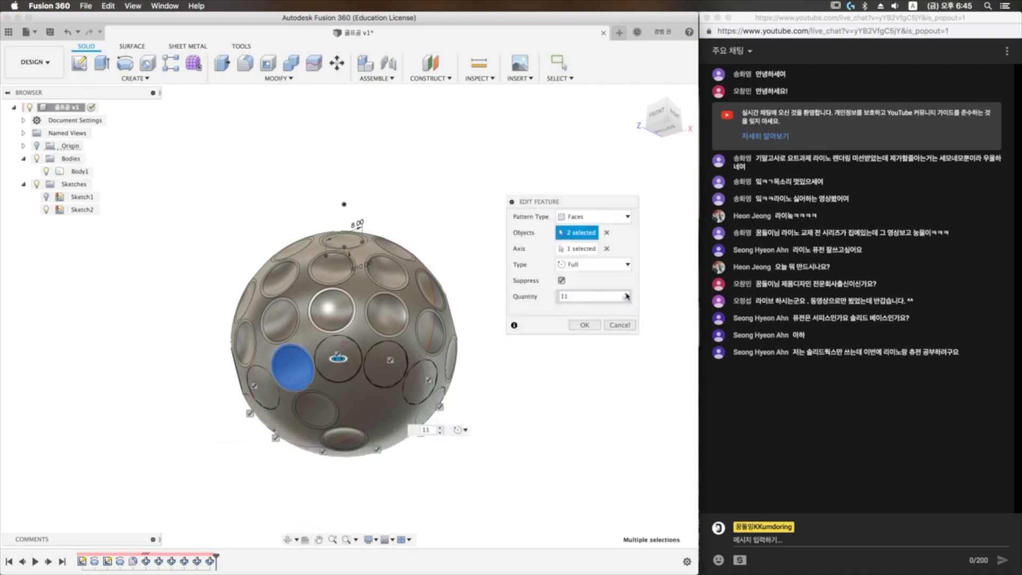
{"action": "left_click", "coordinate": [597, 325]}
{"action": "mouse_move", "coordinate": [536, 399]}
{"action": "middle_mouse_down", "text": "shift"}
{"action": "mouse_move", "coordinate": [308, 499]}
{"action": "mouse_move", "coordinate": [316, 522]}
{"action": "middle_mouse_up", "text": "shift"}
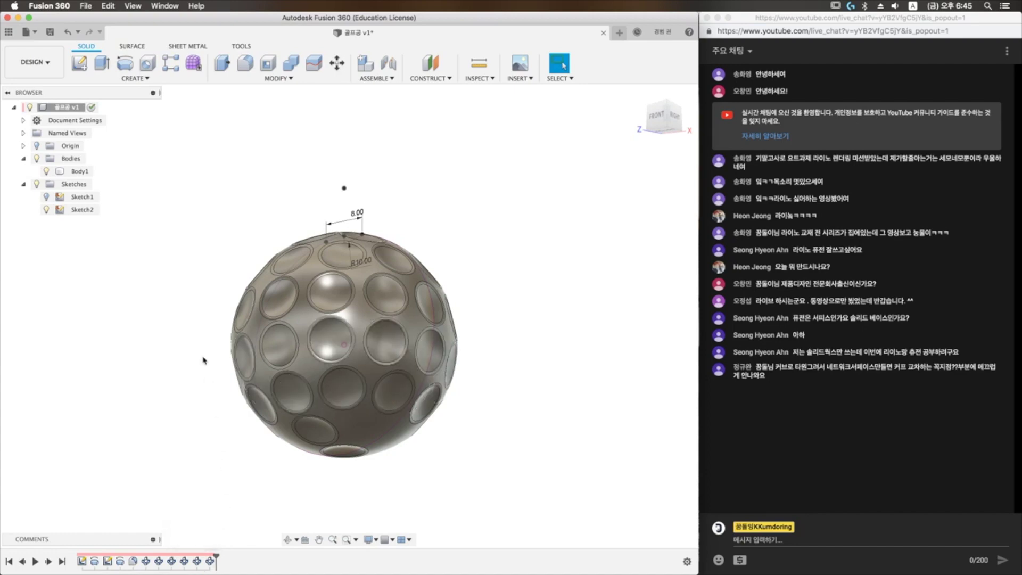
{"action": "left_click", "coordinate": [135, 78]}
{"action": "mouse_move", "coordinate": [90, 293]}
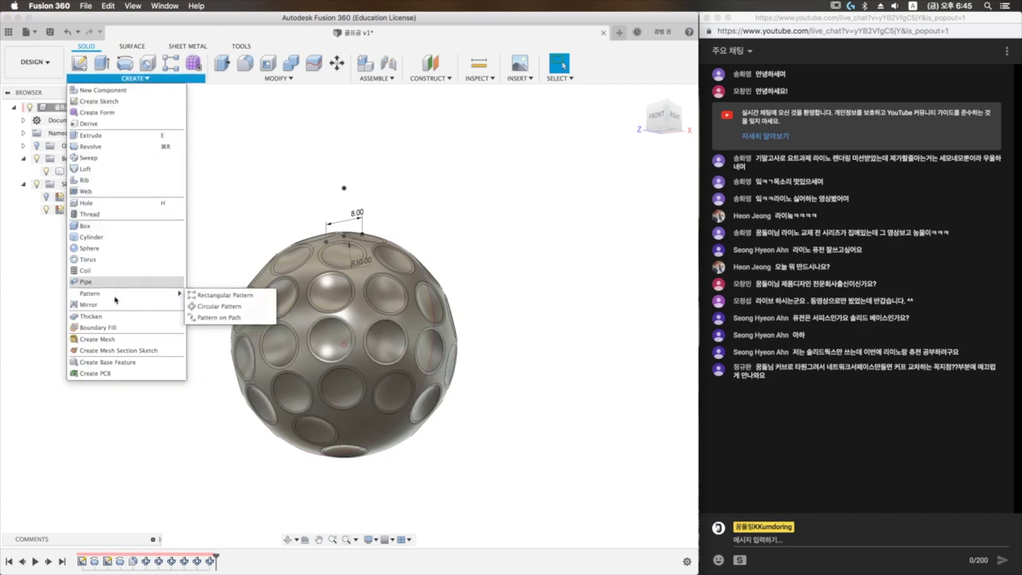
- Circular-pattern two lower dimple faces 5 times around the sphere's axis
{"action": "left_click", "coordinate": [212, 305]}
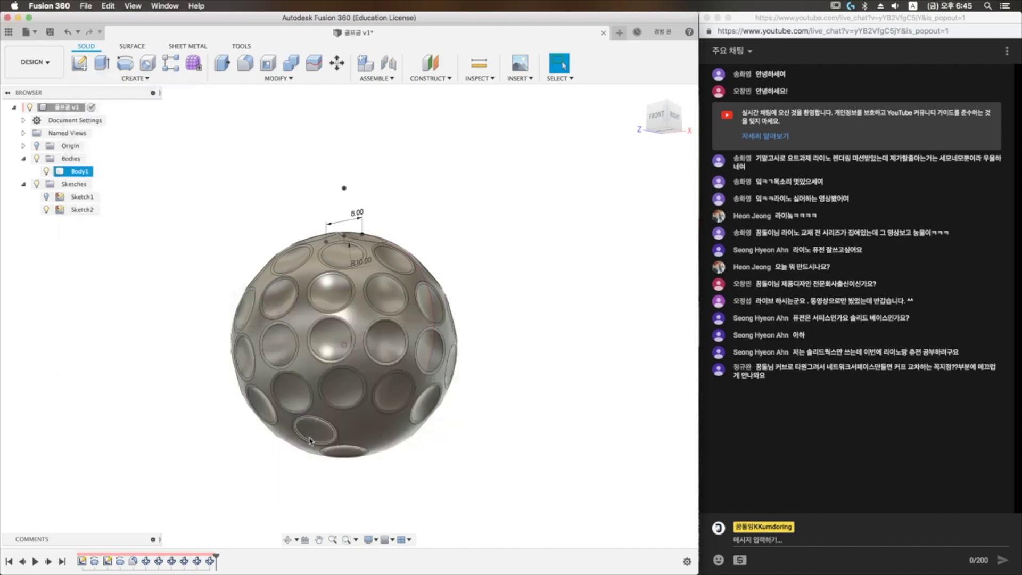
{"action": "left_click", "coordinate": [329, 428]}
{"action": "left_click", "coordinate": [326, 431]}
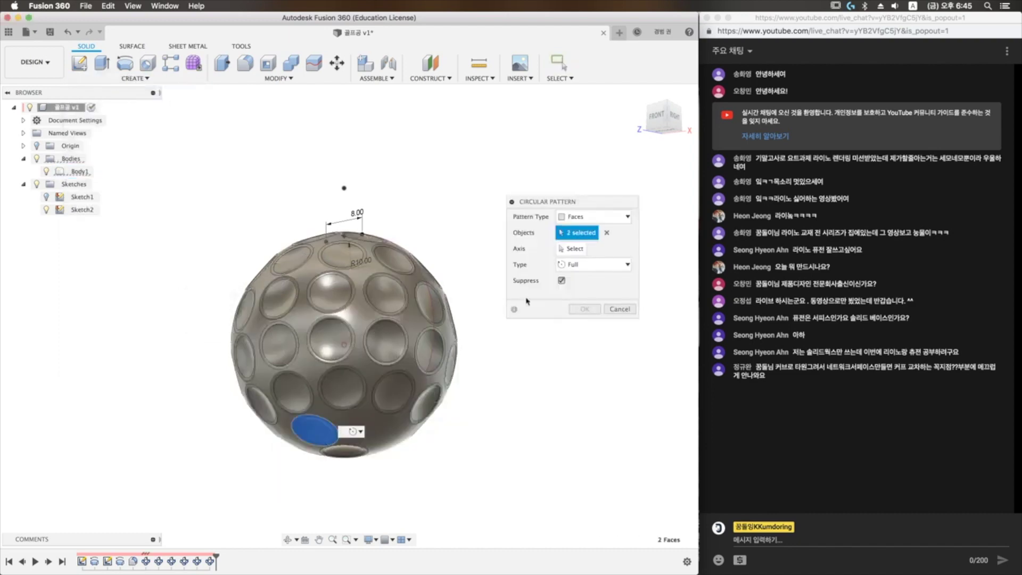
{"action": "left_click", "coordinate": [573, 250]}
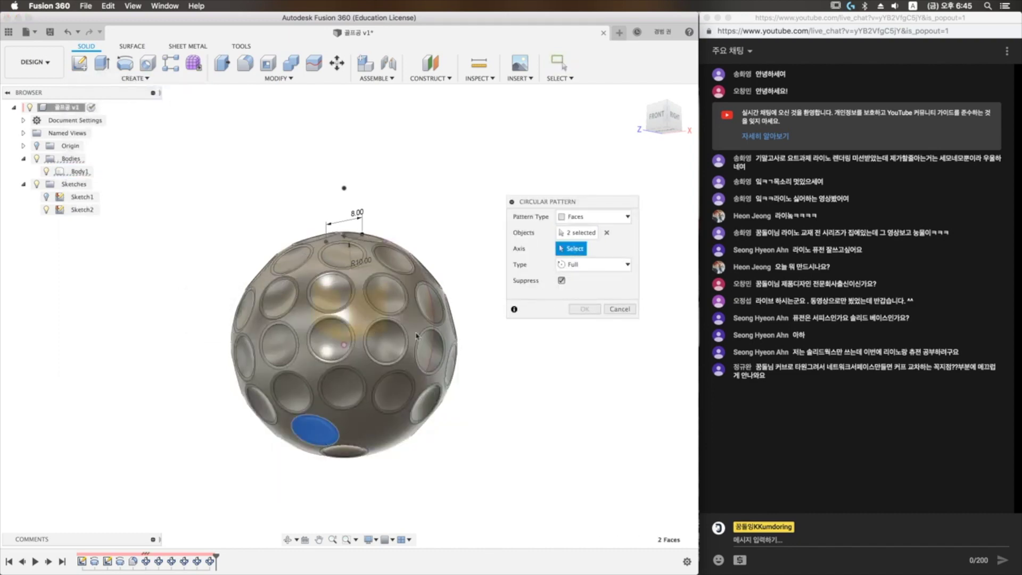
{"action": "left_click", "coordinate": [344, 316]}
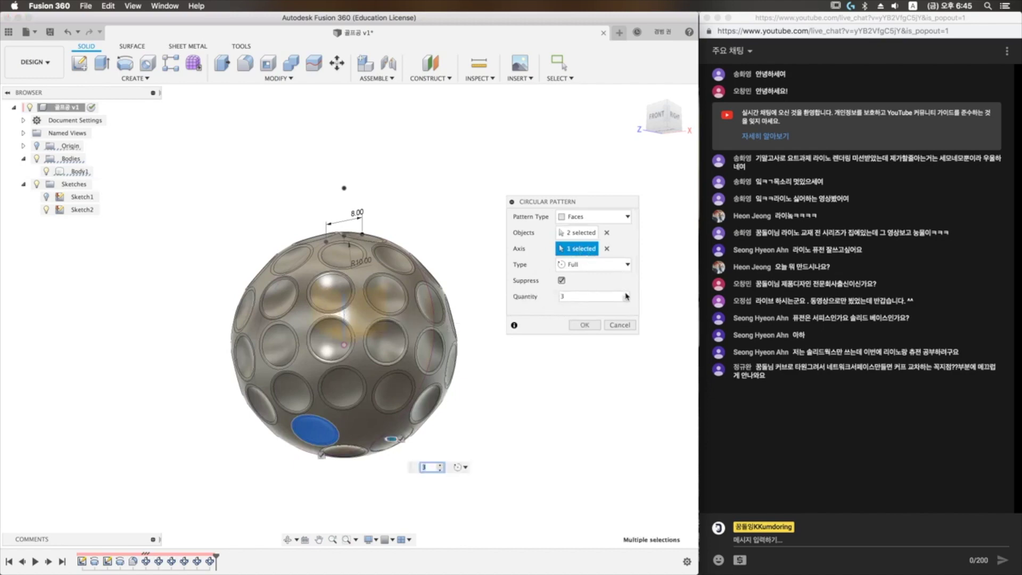
{"action": "type", "text": "6"}
{"action": "left_click", "coordinate": [626, 301]}
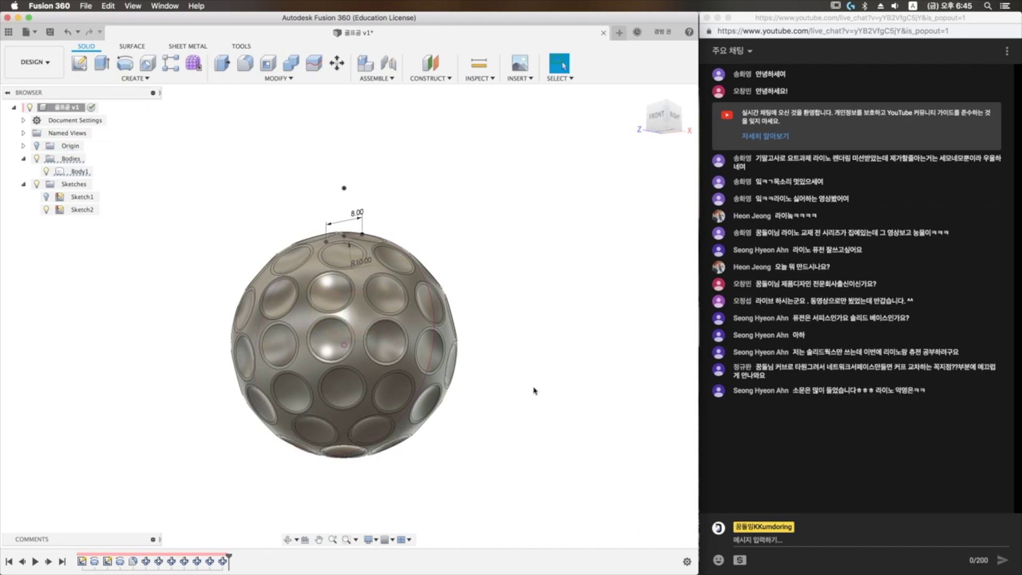
{"action": "mouse_move", "coordinate": [532, 391]}
{"action": "middle_mouse_down", "text": "shift"}
{"action": "mouse_move", "coordinate": [529, 422]}
{"action": "mouse_move", "coordinate": [490, 456]}
{"action": "middle_mouse_up", "text": "shift"}
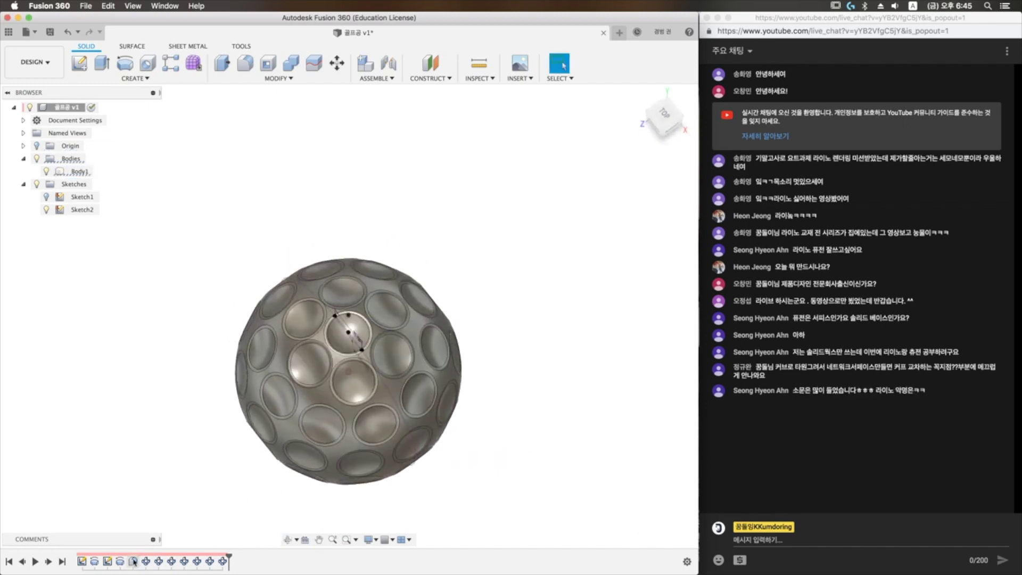
- Edit C-Pattern3 and lower its quantity from 7 to 5 copies
{"action": "right_click", "coordinate": [159, 561]}
{"action": "left_click", "coordinate": [189, 467]}
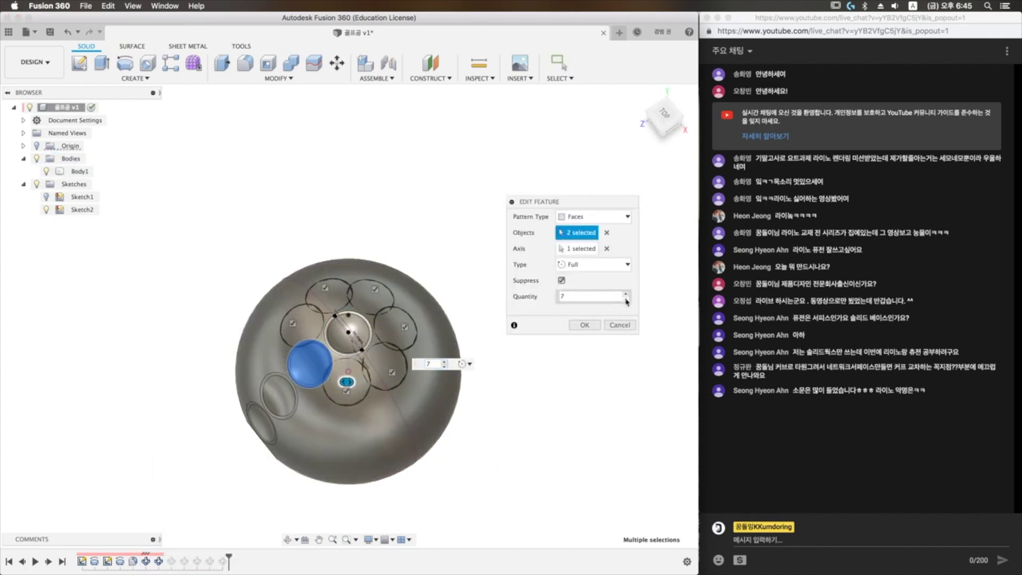
{"action": "left_click", "coordinate": [626, 299]}
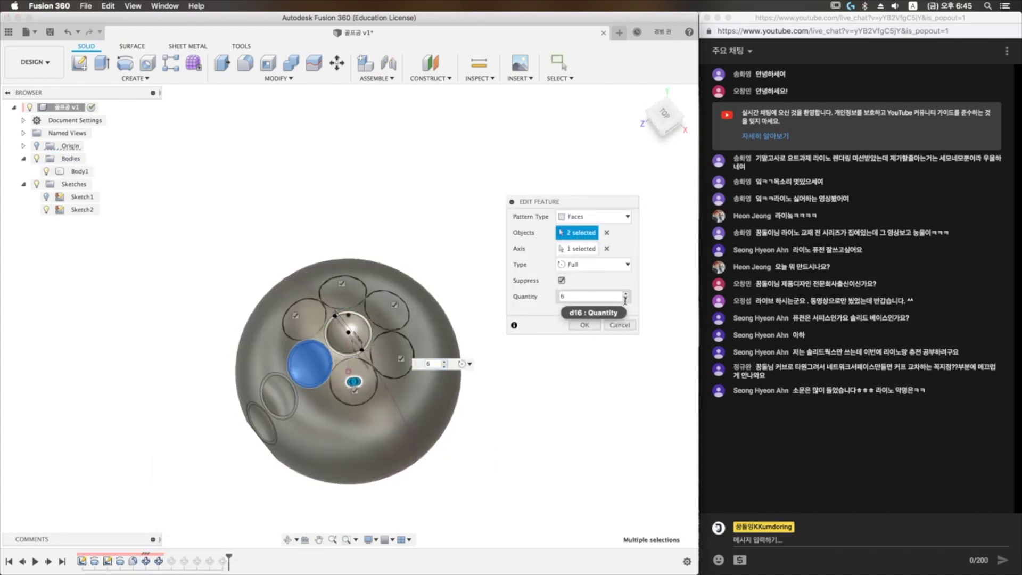
{"action": "left_click", "coordinate": [626, 299]}
{"action": "left_click", "coordinate": [584, 325]}
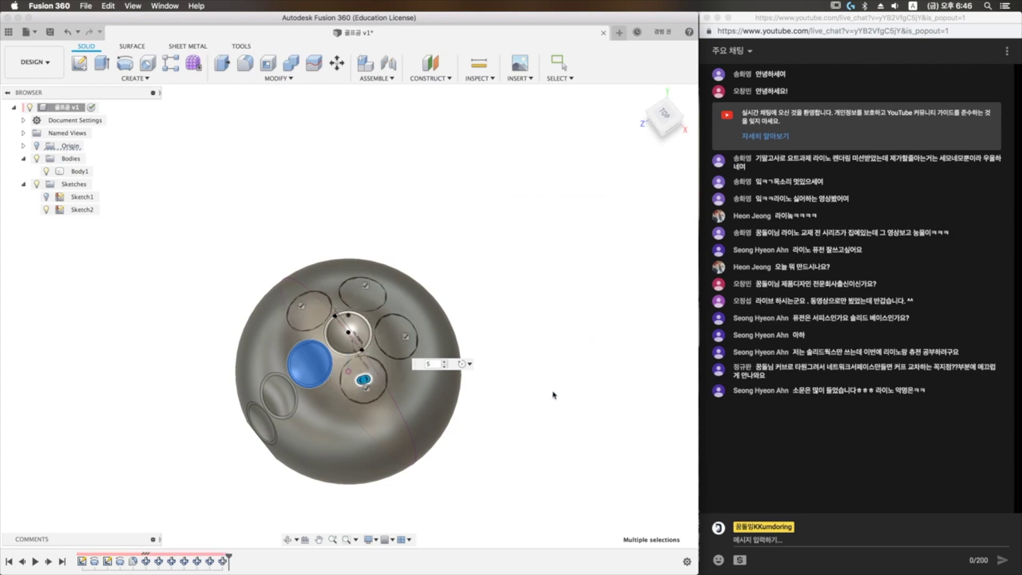
{"action": "key", "text": "Escape"}
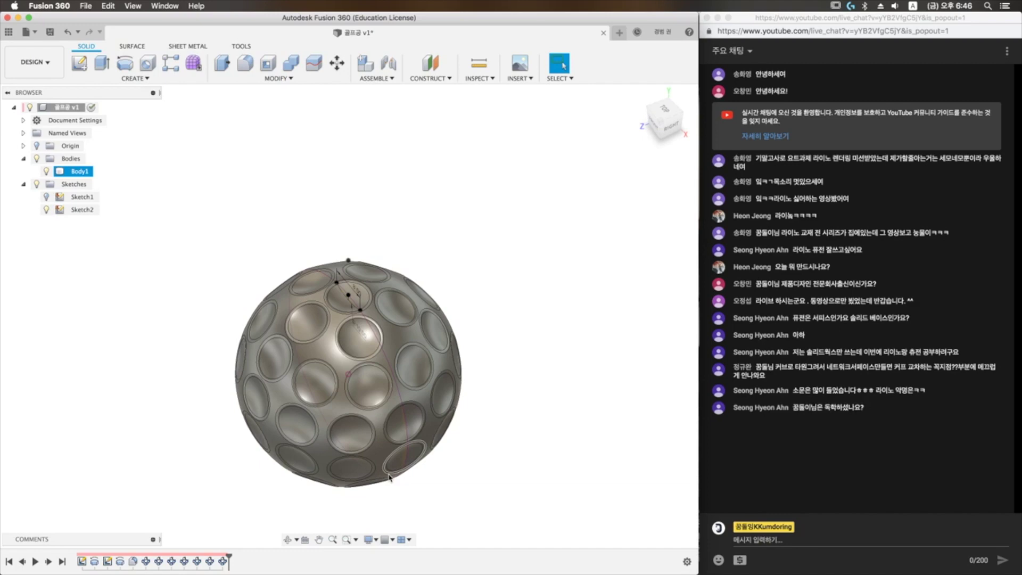
- Change the dimple sketch's width dimension from 8.00 to 7 mm
{"action": "mouse_move", "coordinate": [389, 477]}
{"action": "middle_mouse_down", "text": "shift"}
{"action": "mouse_move", "coordinate": [347, 183]}
{"action": "mouse_move", "coordinate": [325, 462]}
{"action": "mouse_move", "coordinate": [442, 415]}
{"action": "mouse_move", "coordinate": [393, 420]}
{"action": "mouse_move", "coordinate": [366, 322]}
{"action": "middle_mouse_up", "text": "shift"}
{"action": "double_click", "coordinate": [406, 185]}
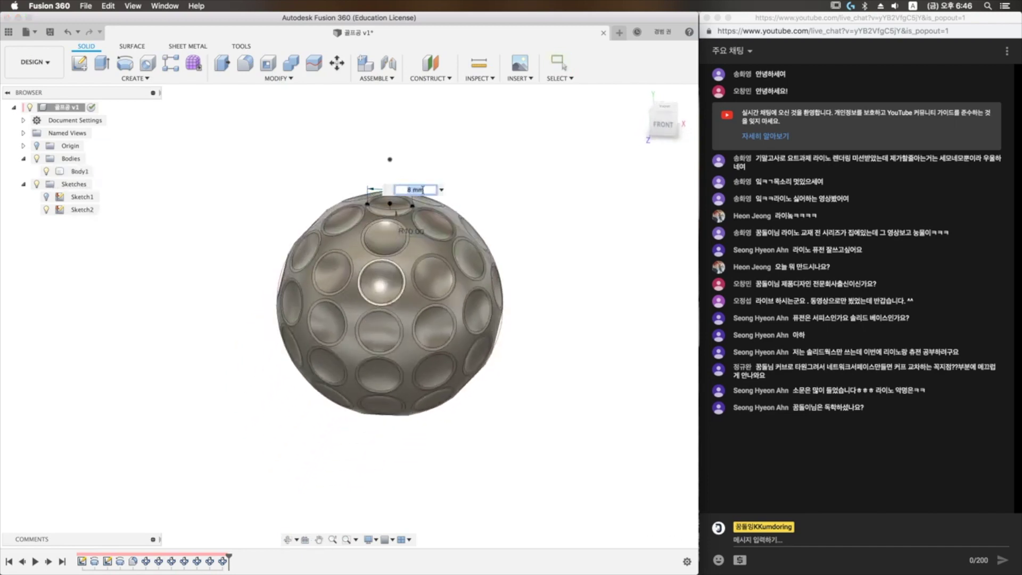
{"action": "type", "text": "7"}
{"action": "key", "text": "Return"}
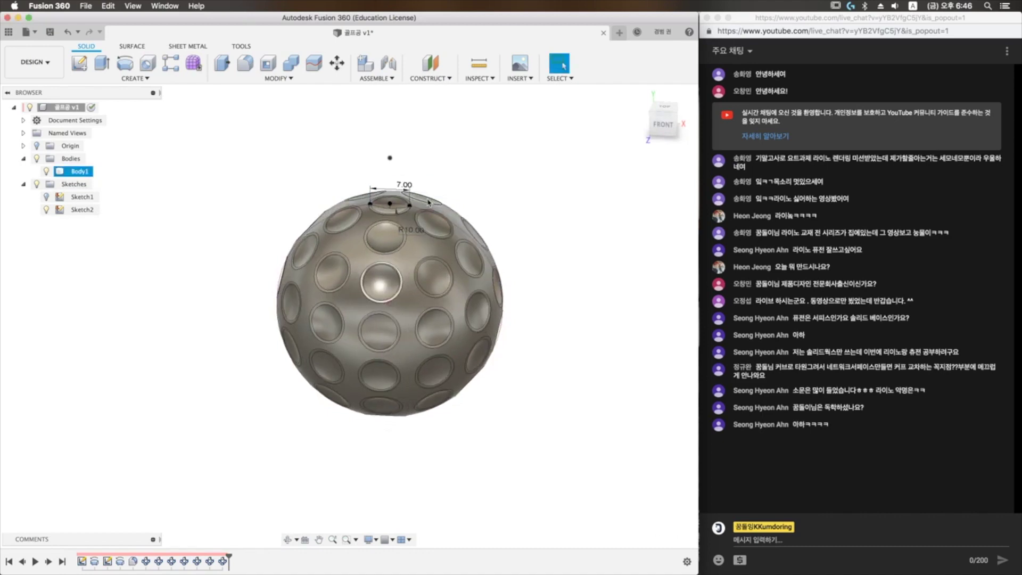
{"action": "mouse_move", "coordinate": [424, 201]}
{"action": "middle_mouse_down", "text": "shift"}
{"action": "mouse_move", "coordinate": [436, 199]}
{"action": "mouse_move", "coordinate": [431, 261]}
{"action": "middle_mouse_up", "text": "shift"}
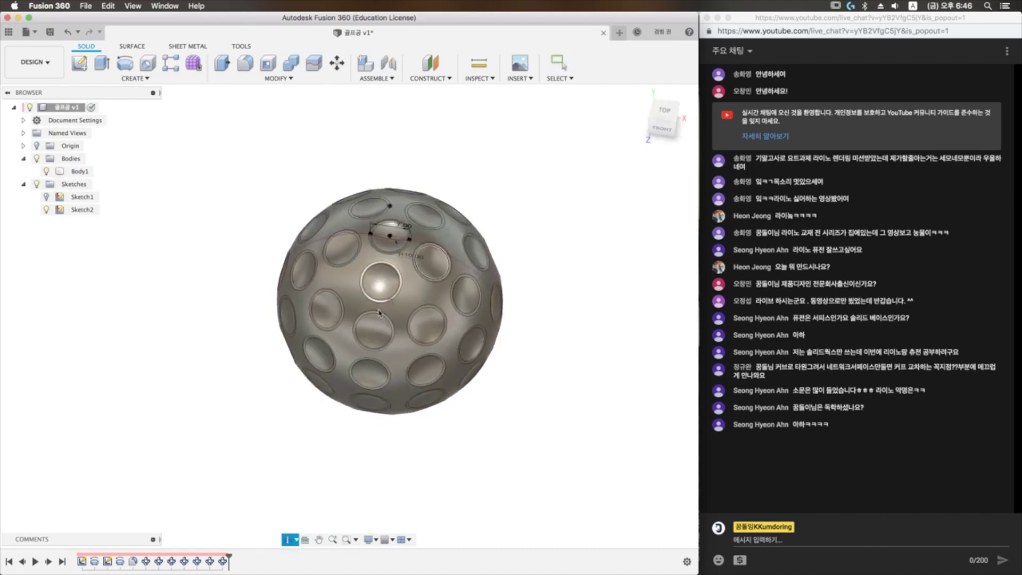
- Raise the circular dimple pattern from 5 to 6 copies and zoom to inspect
{"action": "double_click", "coordinate": [157, 562]}
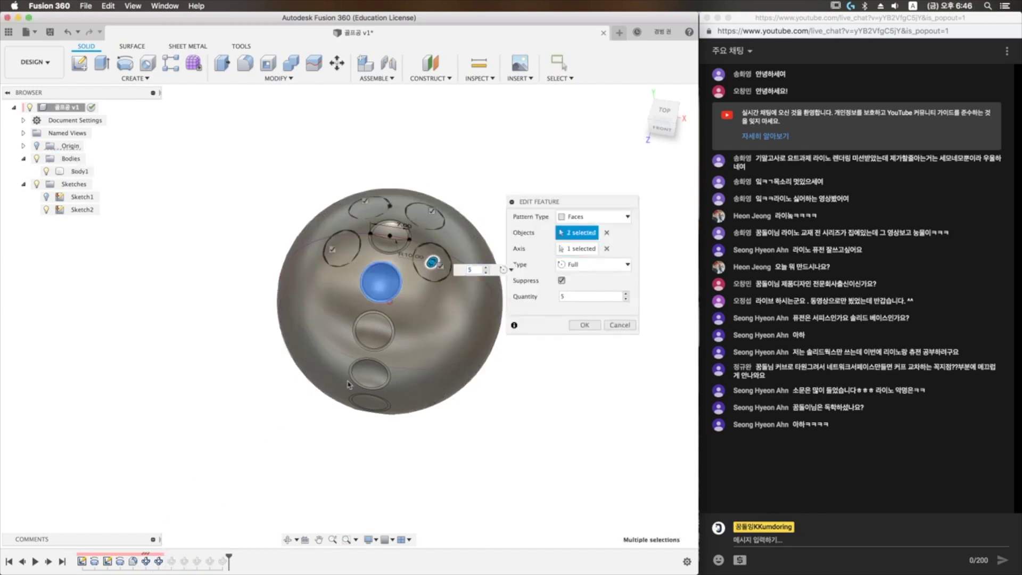
{"action": "left_click", "coordinate": [626, 293]}
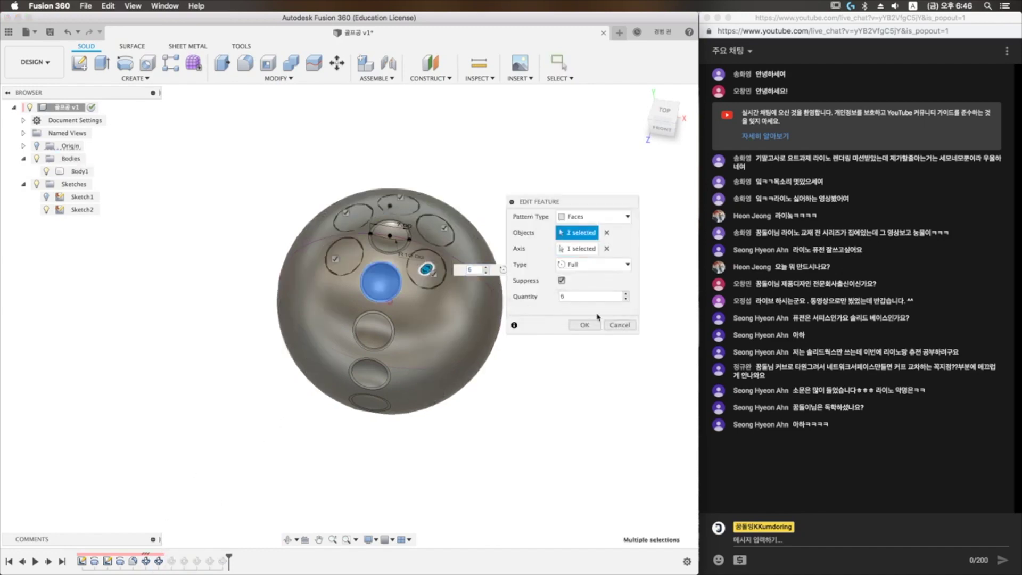
{"action": "left_click", "coordinate": [584, 325]}
{"action": "middle_click_drag", "start_coordinate": [533, 412], "coordinate": [535, 388], "text": "shift"}
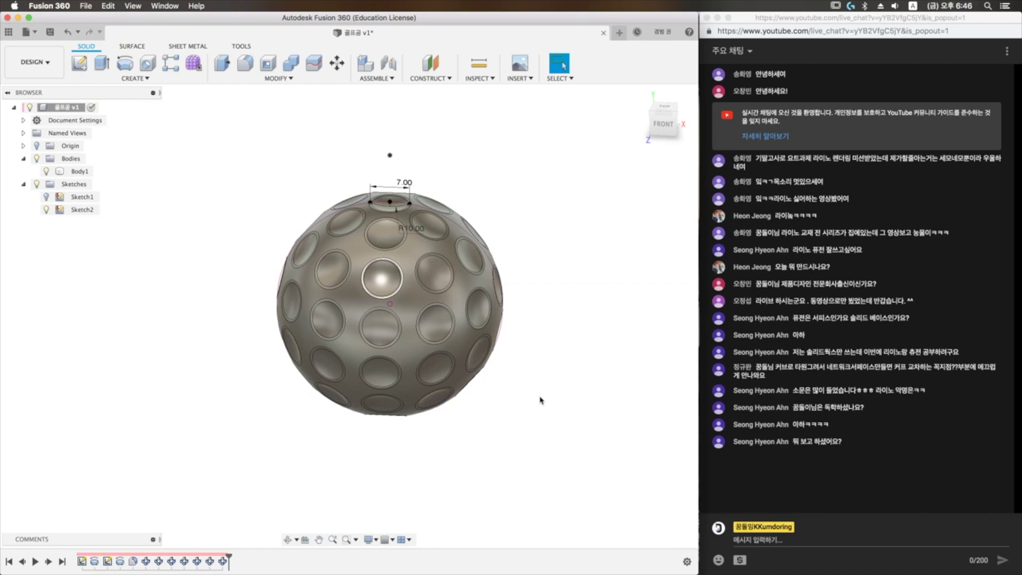
{"action": "scroll", "coordinate": [532, 410], "scroll_direction": "up", "scroll_amount": 2}
{"action": "scroll", "coordinate": [520, 439], "scroll_direction": "up", "scroll_amount": 2}
{"action": "scroll", "coordinate": [508, 428], "scroll_direction": "up", "scroll_amount": 3}
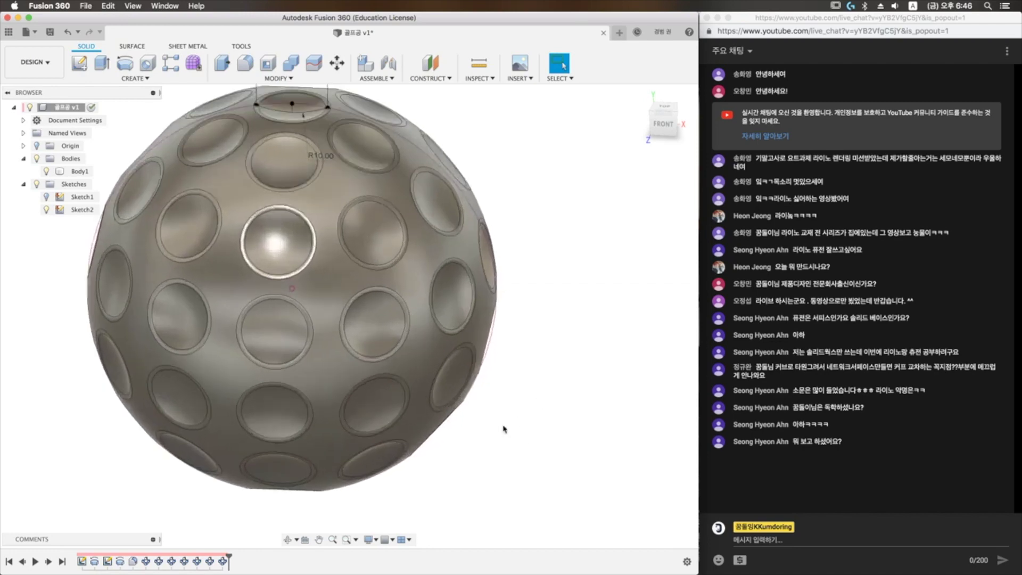
{"action": "scroll", "coordinate": [505, 427], "scroll_direction": "down", "scroll_amount": 3}
{"action": "scroll", "coordinate": [467, 443], "scroll_direction": "down", "scroll_amount": 2}
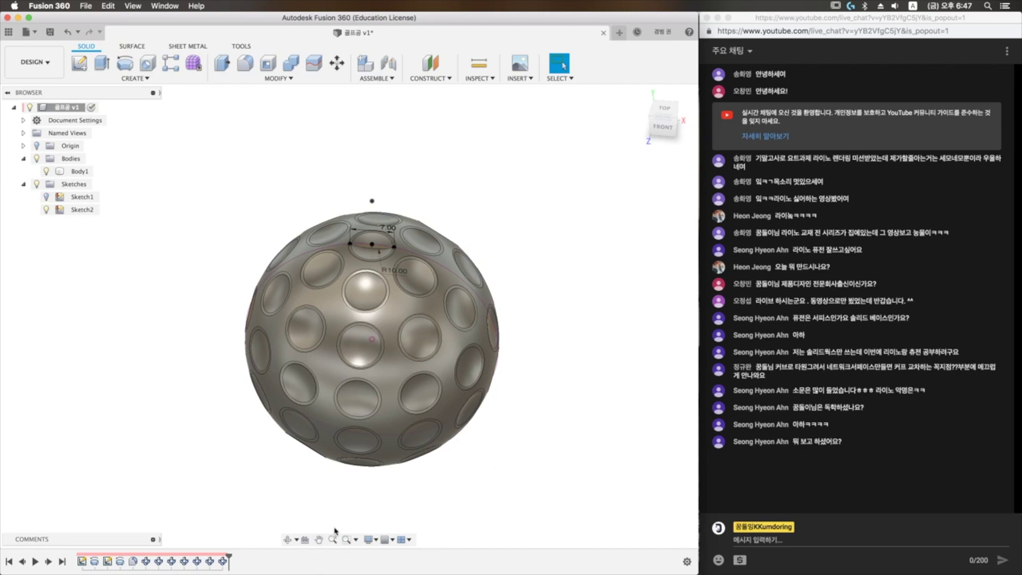
- Raise the first dimple pattern from 10 to 12 copies
{"action": "right_click", "coordinate": [171, 561]}
{"action": "left_click", "coordinate": [205, 469]}
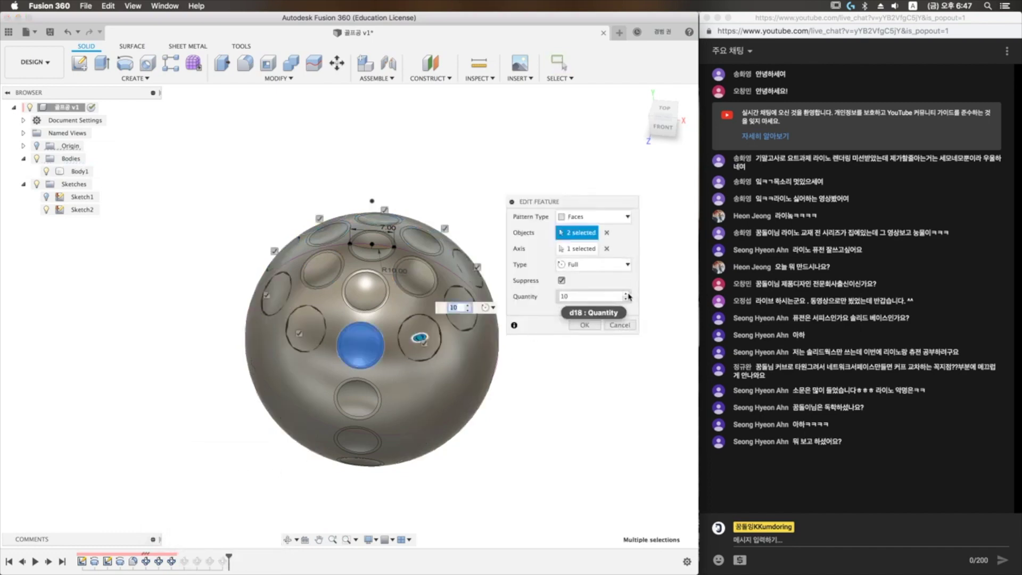
{"action": "left_click", "coordinate": [627, 294]}
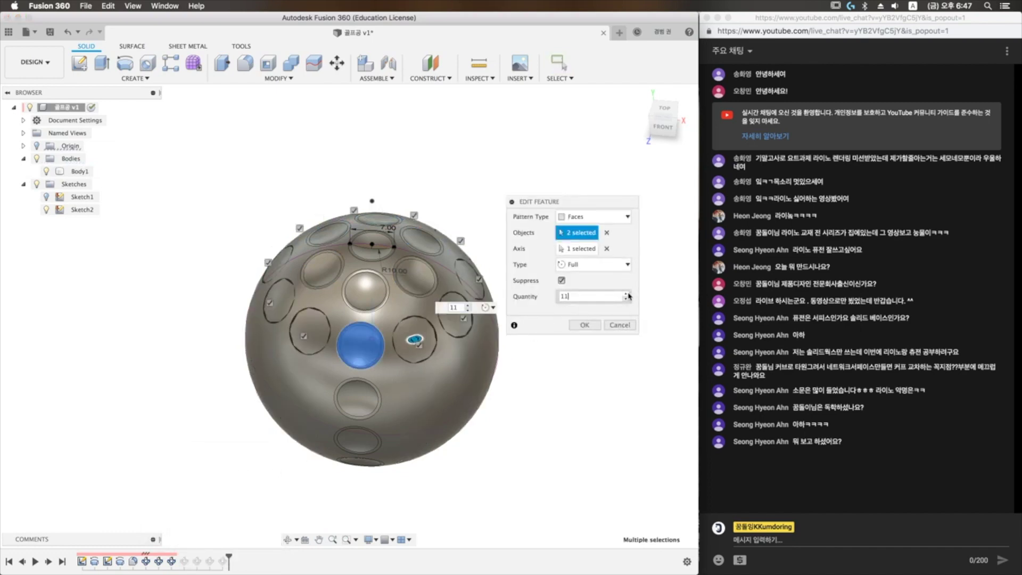
{"action": "left_click", "coordinate": [584, 324]}
{"action": "middle_click_drag", "start_coordinate": [563, 418], "coordinate": [554, 424], "text": "shift"}
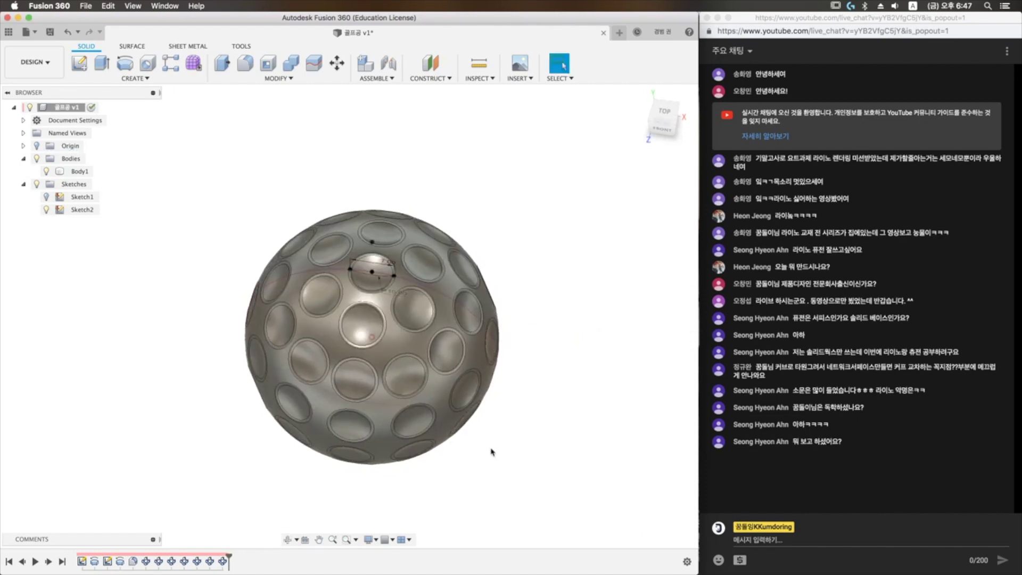
{"action": "middle_click_drag", "start_coordinate": [486, 445], "coordinate": [454, 459], "text": "shift"}
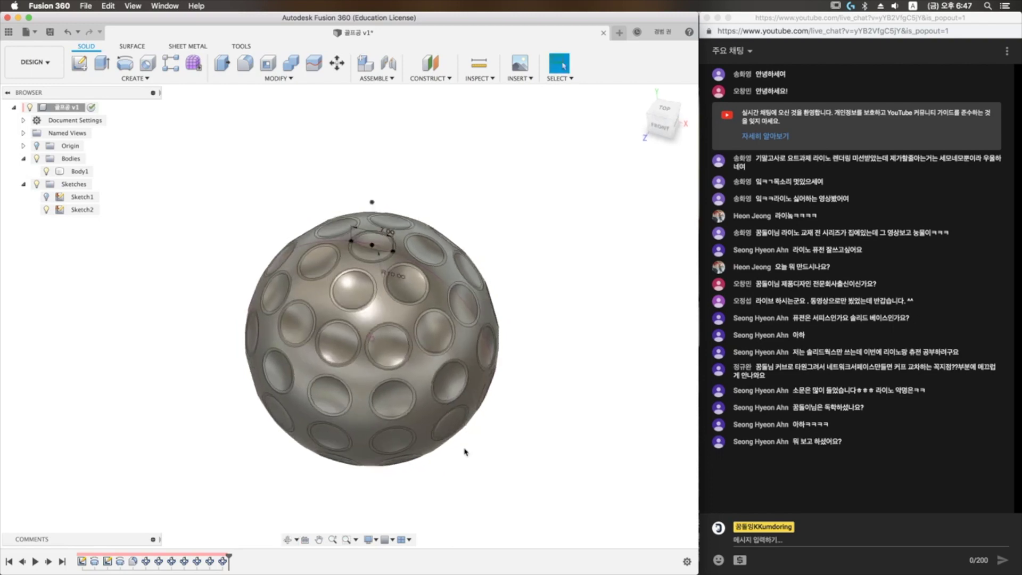
- Raise C-Pattern5 to 14 dimple copies
{"action": "right_click", "coordinate": [185, 563]}
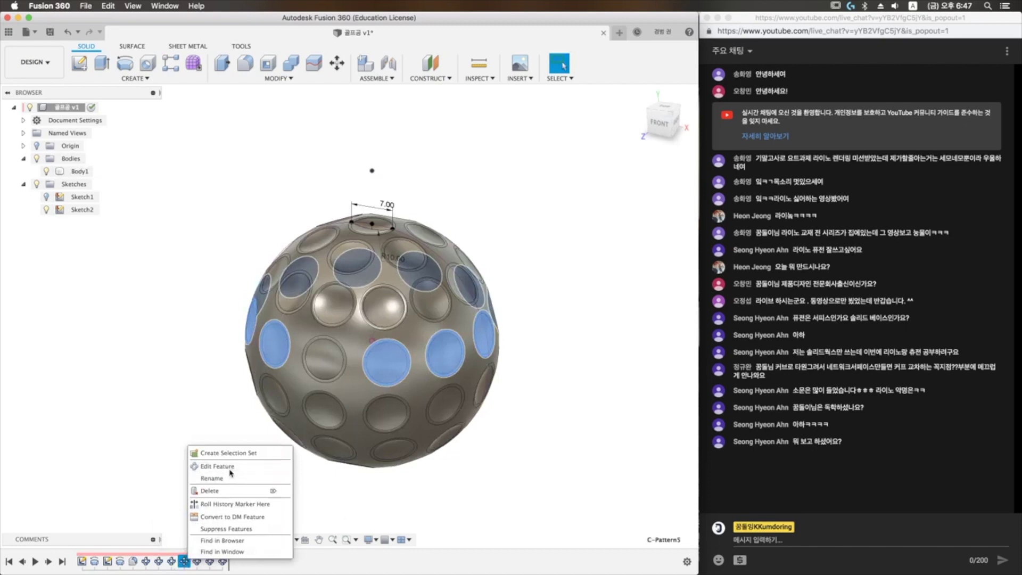
{"action": "left_click", "coordinate": [213, 463]}
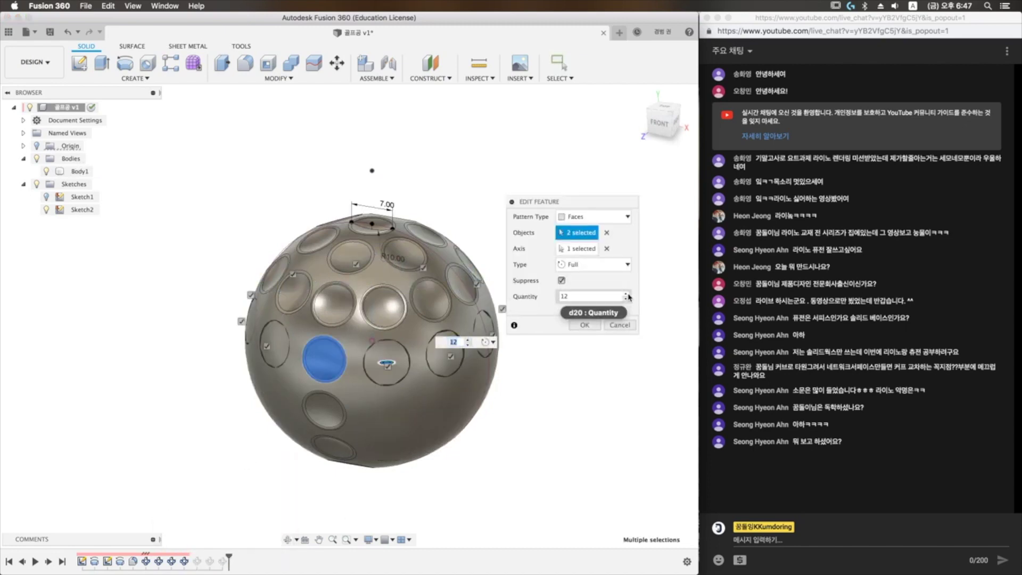
{"action": "left_click", "coordinate": [626, 294]}
{"action": "left_click", "coordinate": [626, 295]}
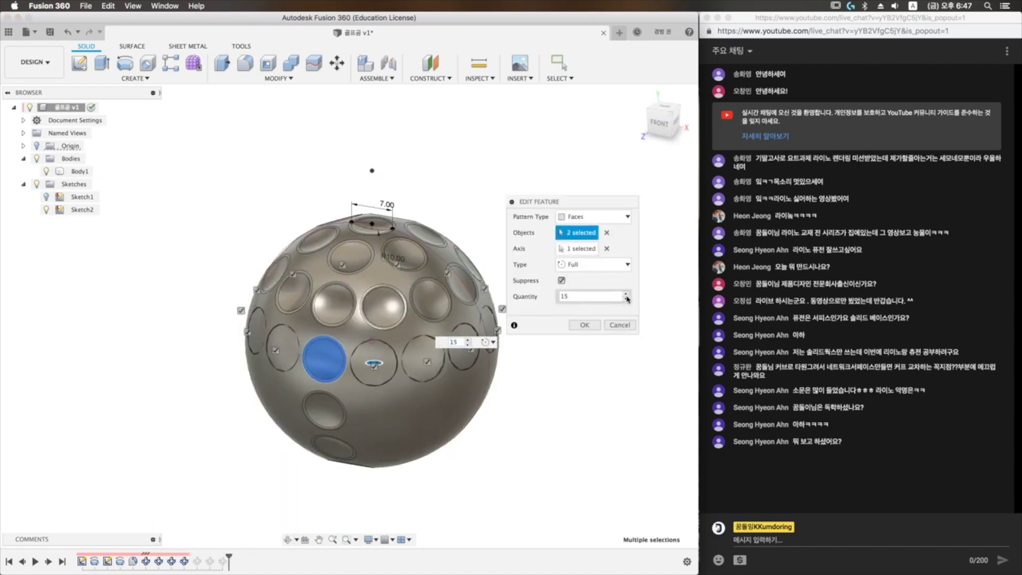
{"action": "left_click", "coordinate": [626, 299]}
{"action": "left_click", "coordinate": [584, 325]}
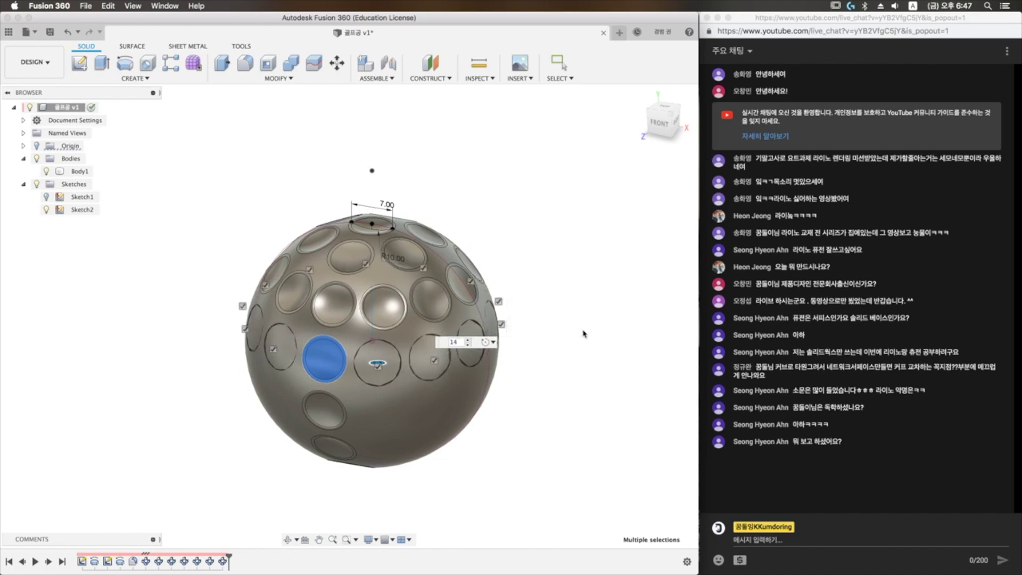
- Raise C-Pattern6 to 14 dimple copies
{"action": "right_click", "coordinate": [208, 564]}
{"action": "key", "text": "Escape"}
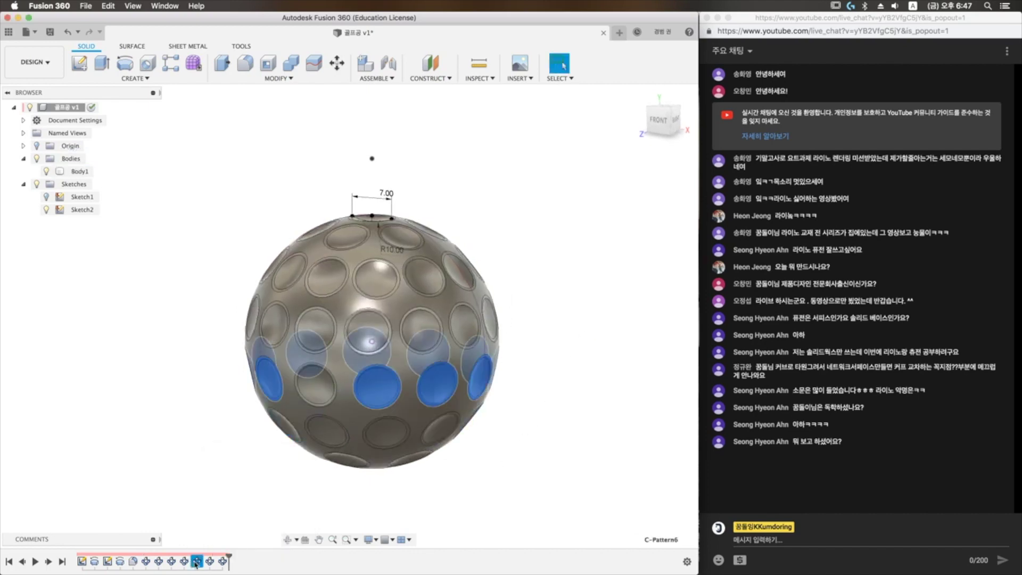
{"action": "right_click", "coordinate": [195, 564]}
{"action": "left_click", "coordinate": [224, 468]}
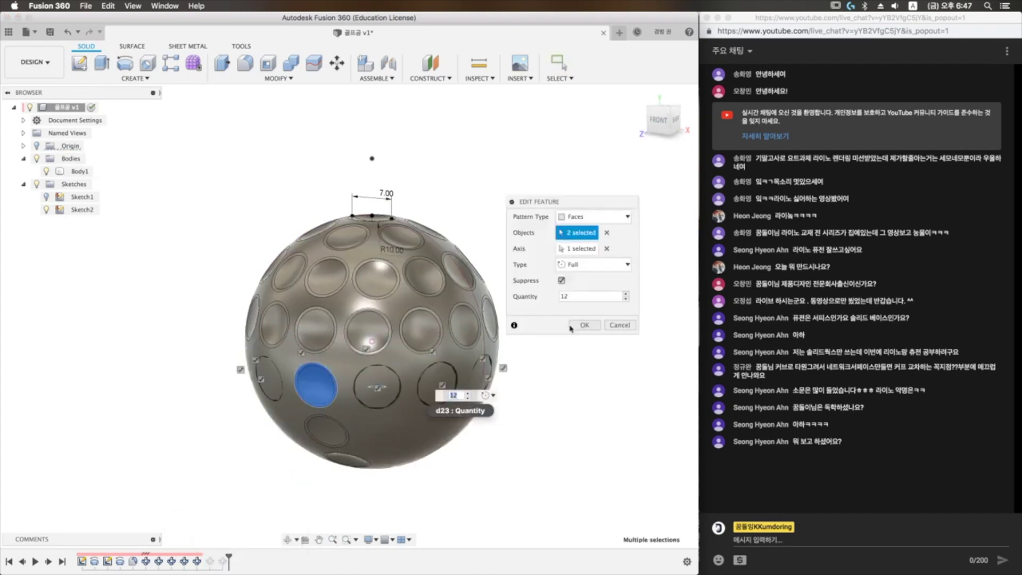
{"action": "left_click", "coordinate": [625, 295]}
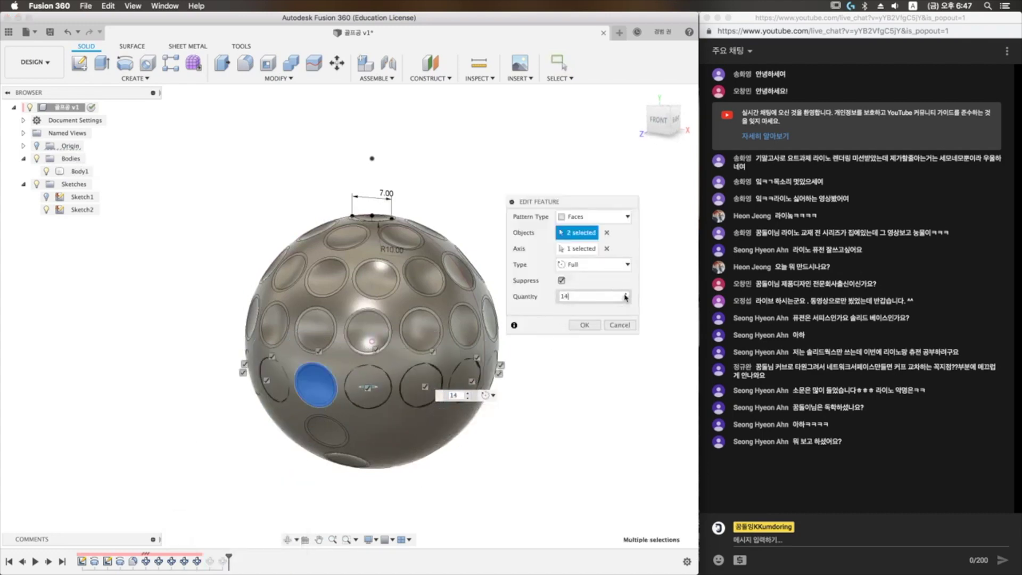
{"action": "left_click", "coordinate": [585, 325]}
- Raise C-Pattern7 from 10 to 12 dimple copies
{"action": "middle_click_drag", "start_coordinate": [531, 468], "coordinate": [527, 446], "text": "shift"}
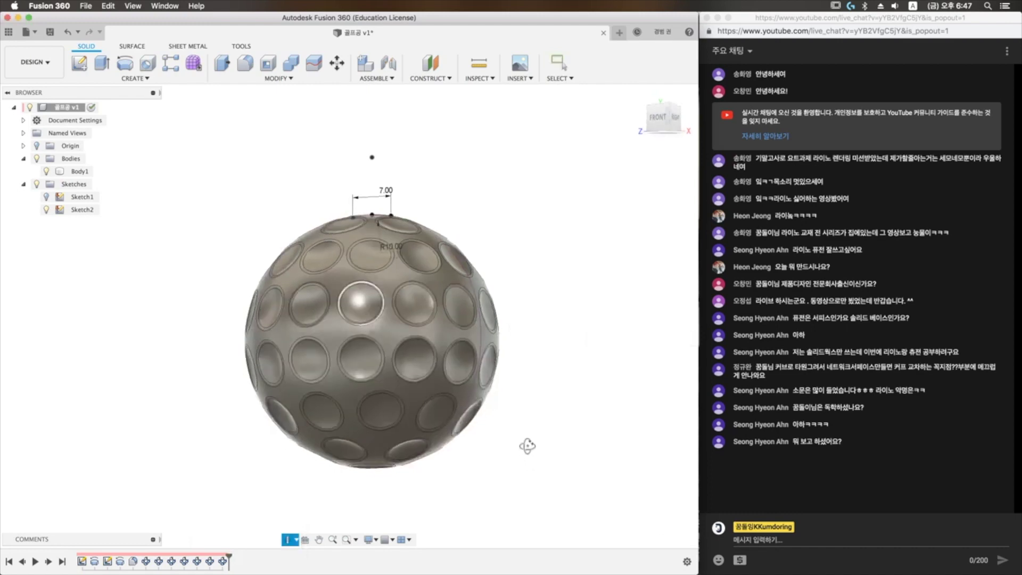
{"action": "left_click", "coordinate": [212, 561]}
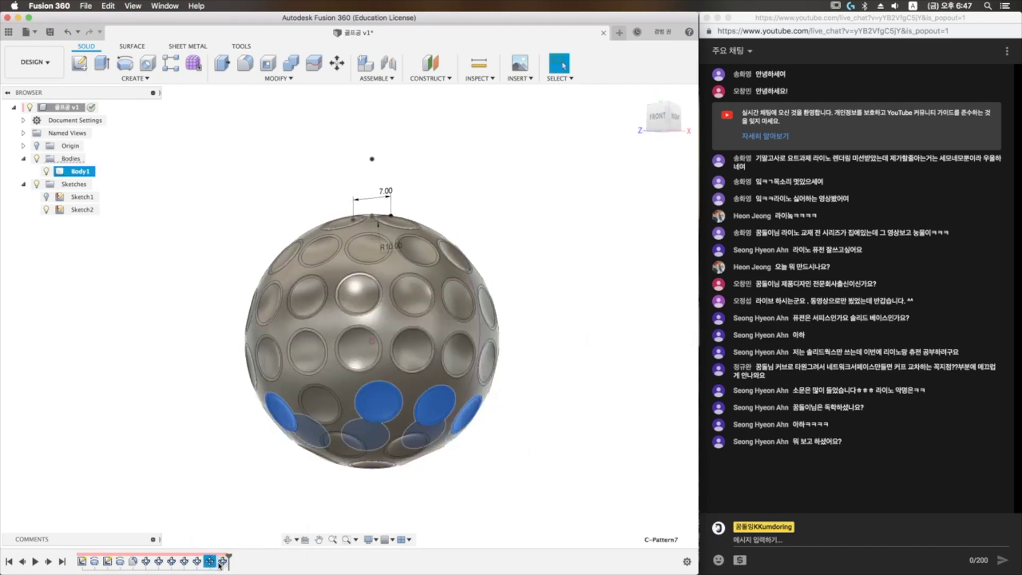
{"action": "right_click", "coordinate": [219, 563]}
{"action": "left_click", "coordinate": [251, 472]}
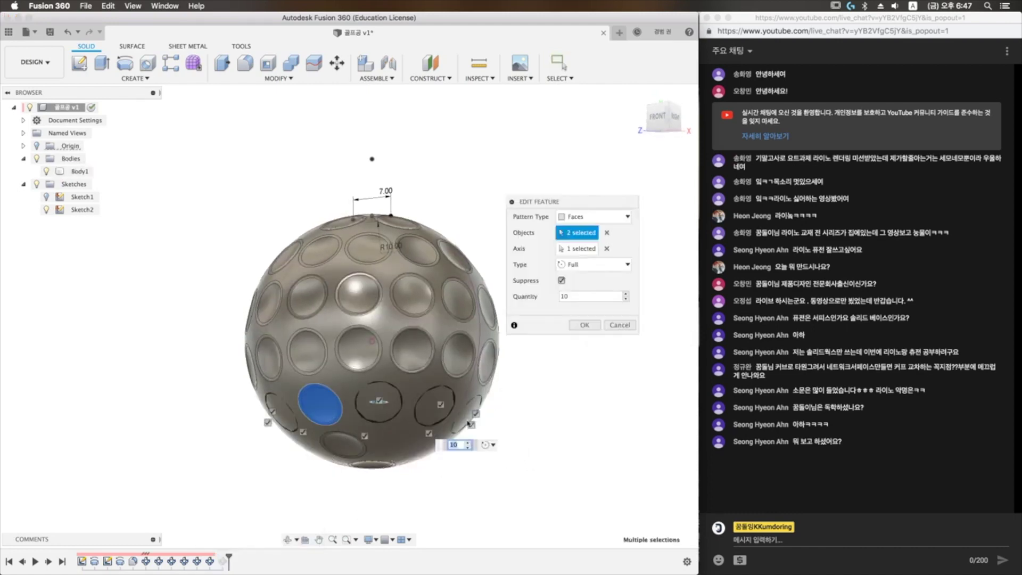
{"action": "left_click", "coordinate": [625, 294]}
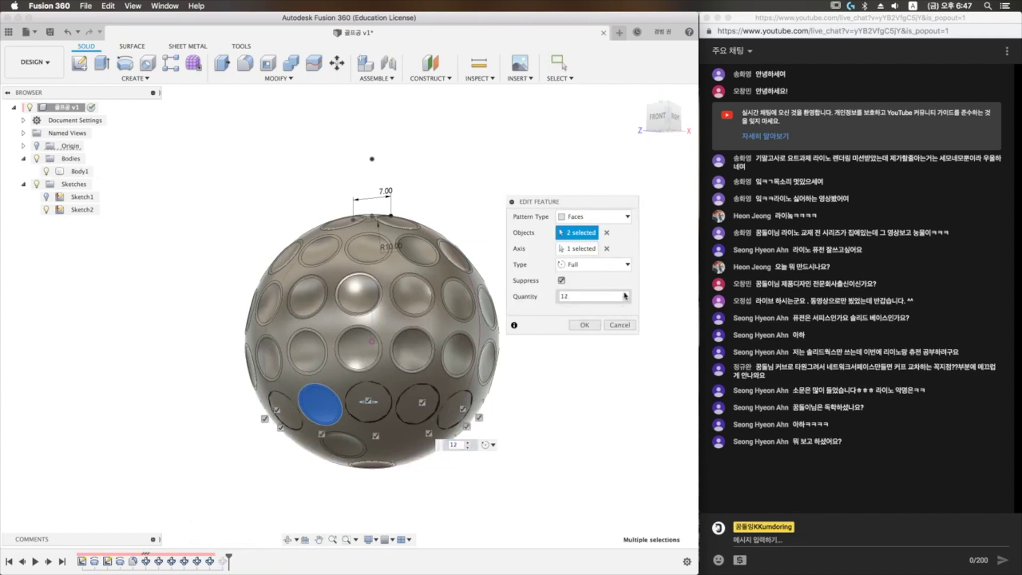
{"action": "left_click", "coordinate": [585, 325]}
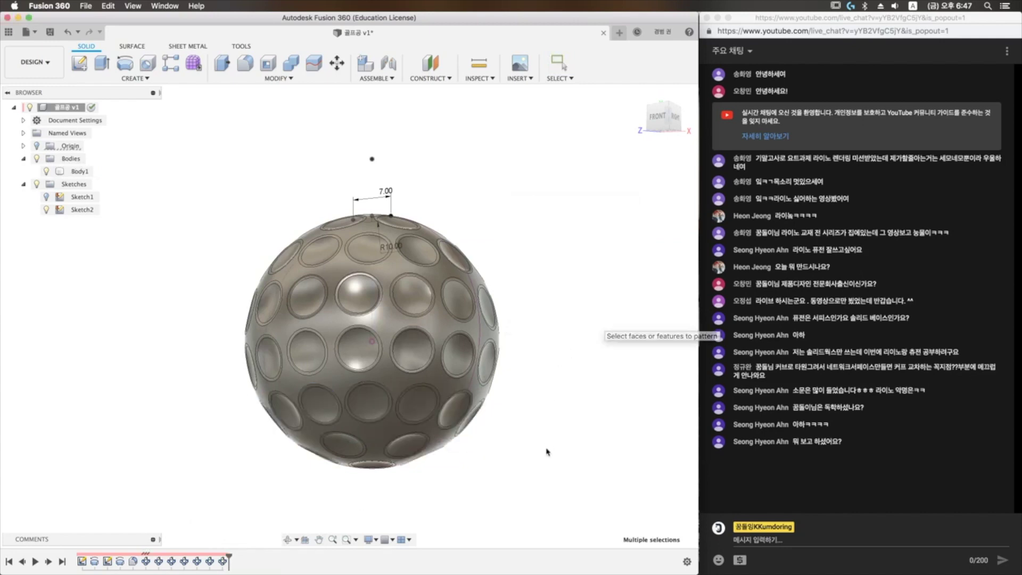
- Change C-Pattern8 from 5 to 6 dimple copies
{"action": "middle_click_drag", "start_coordinate": [547, 452], "coordinate": [541, 431], "text": "shift"}
{"action": "left_click", "coordinate": [219, 563]}
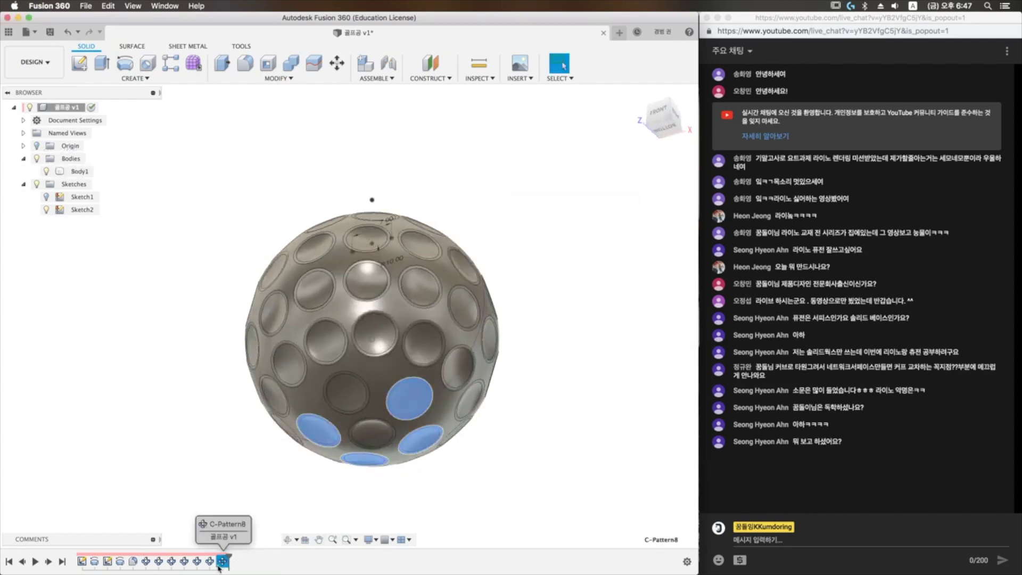
{"action": "right_click", "coordinate": [219, 563]}
{"action": "left_click", "coordinate": [250, 469]}
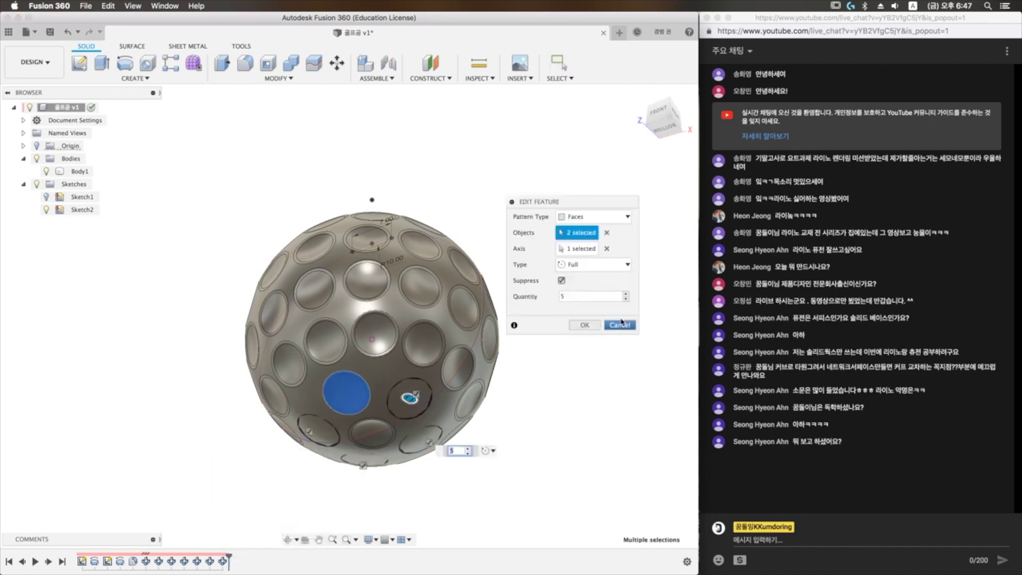
{"action": "left_click", "coordinate": [626, 293]}
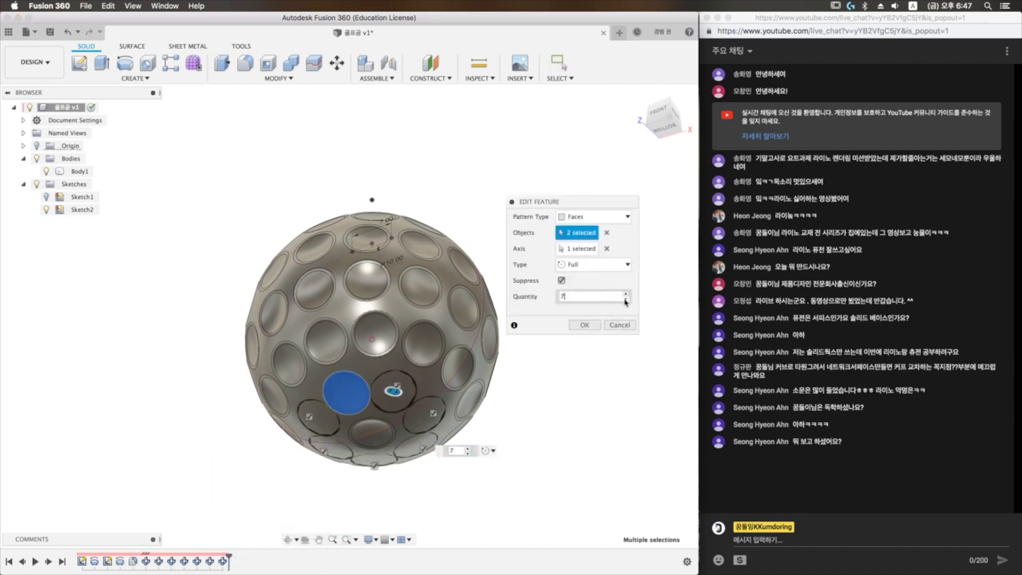
{"action": "left_click", "coordinate": [626, 301]}
{"action": "left_click", "coordinate": [584, 325]}
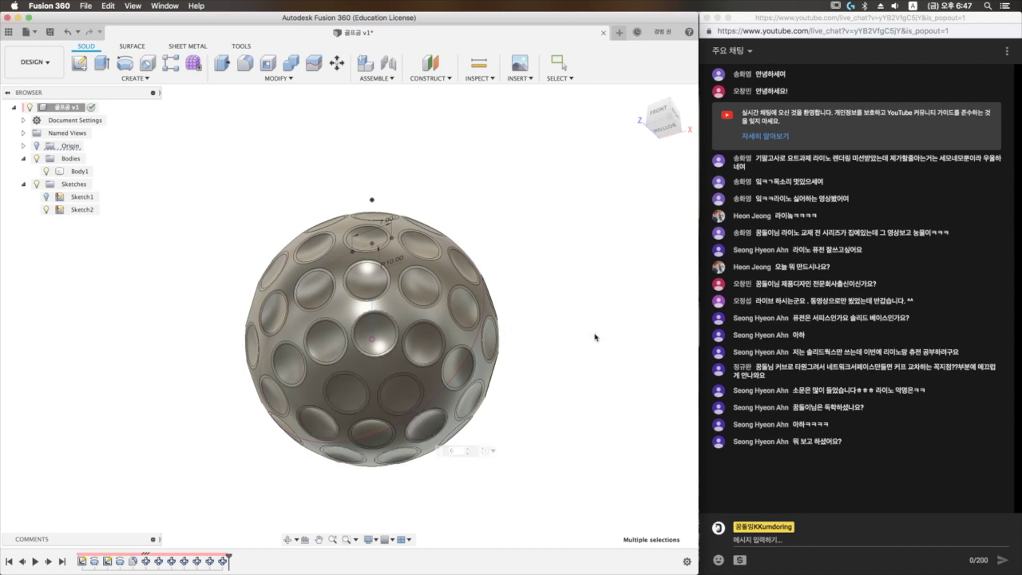
{"action": "middle_click_drag", "start_coordinate": [595, 337], "coordinate": [583, 372], "text": "shift"}
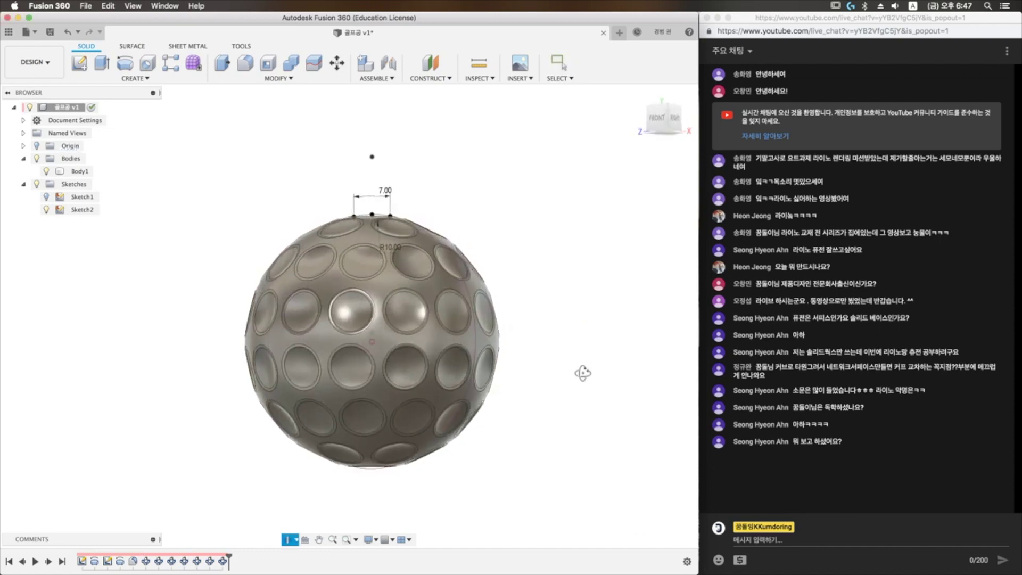
- Delete the Fillet1 feature, then undo the deletion with Cmd+Z
{"action": "mouse_move", "coordinate": [582, 373]}
{"action": "middle_mouse_down", "text": "shift"}
{"action": "mouse_move", "coordinate": [554, 435]}
{"action": "mouse_move", "coordinate": [524, 378]}
{"action": "mouse_move", "coordinate": [529, 353]}
{"action": "mouse_move", "coordinate": [562, 359]}
{"action": "middle_mouse_up", "text": "shift"}
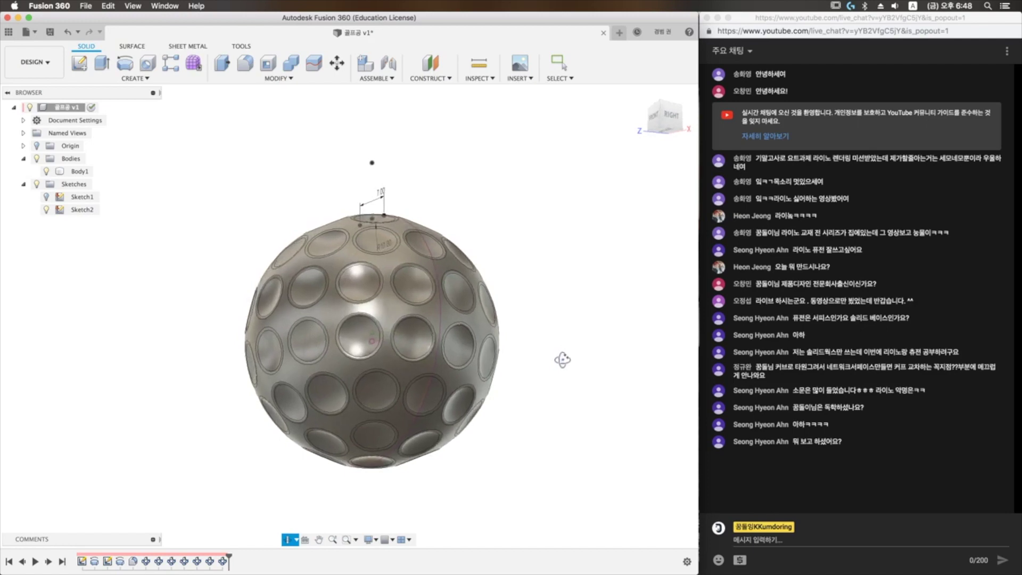
{"action": "key", "text": "Escape"}
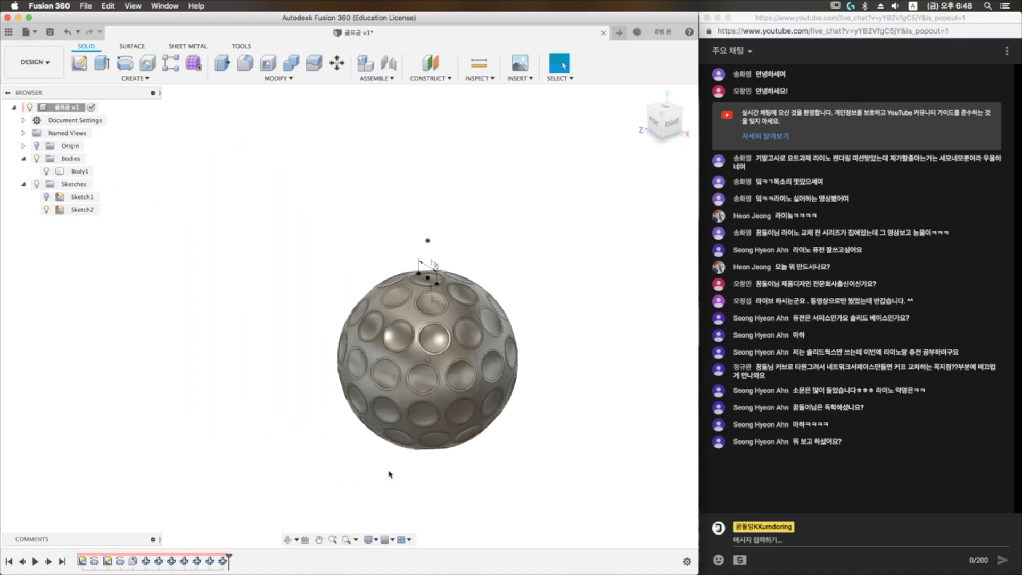
{"action": "right_click", "coordinate": [133, 561]}
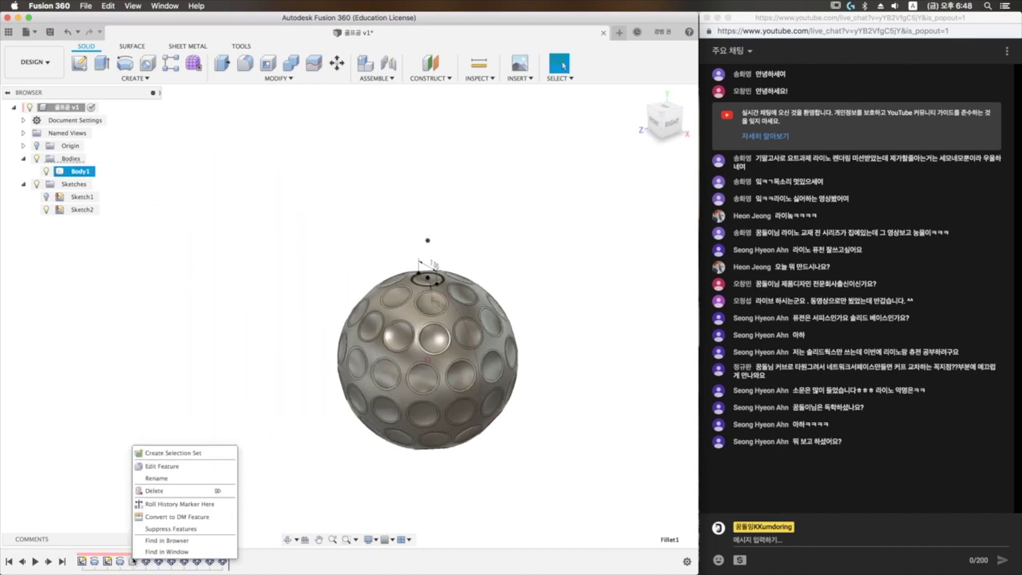
{"action": "left_click", "coordinate": [165, 491]}
{"action": "left_click", "coordinate": [308, 312]}
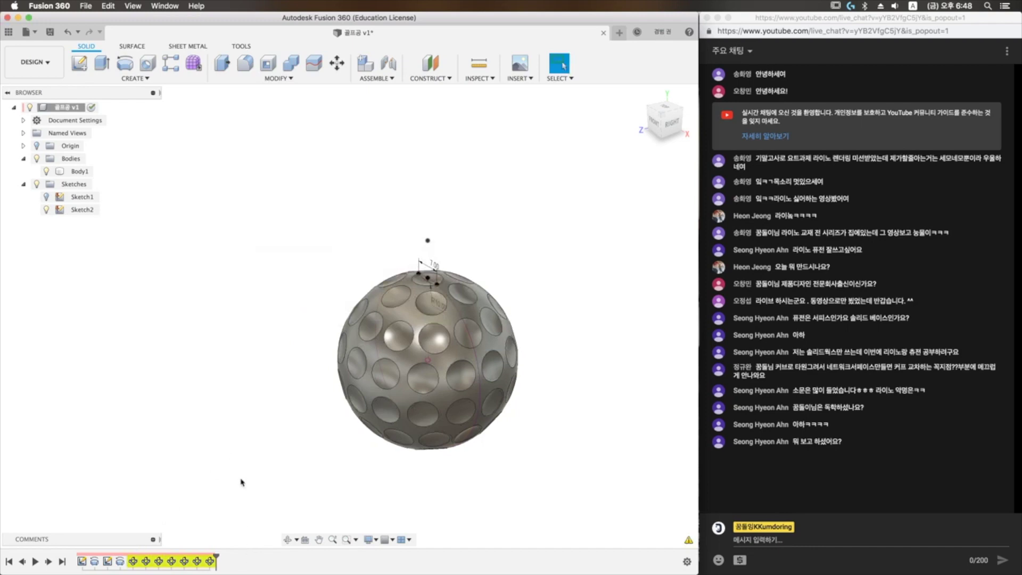
{"action": "mouse_move", "coordinate": [241, 482]}
{"action": "middle_mouse_down", "text": "shift"}
{"action": "mouse_move", "coordinate": [319, 415]}
{"action": "mouse_move", "coordinate": [301, 444]}
{"action": "middle_mouse_up", "text": "shift"}
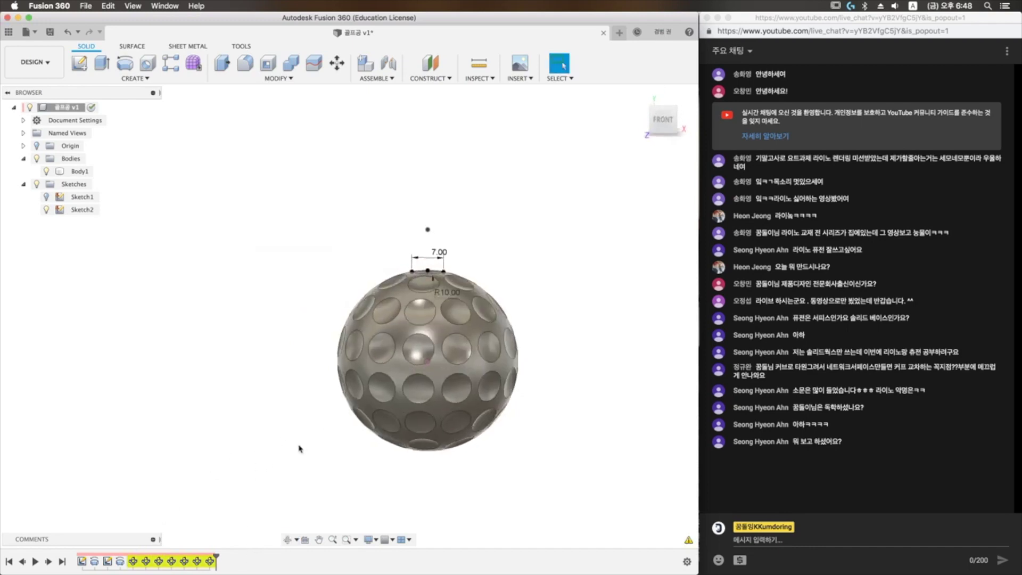
{"action": "key", "text": "super+z"}
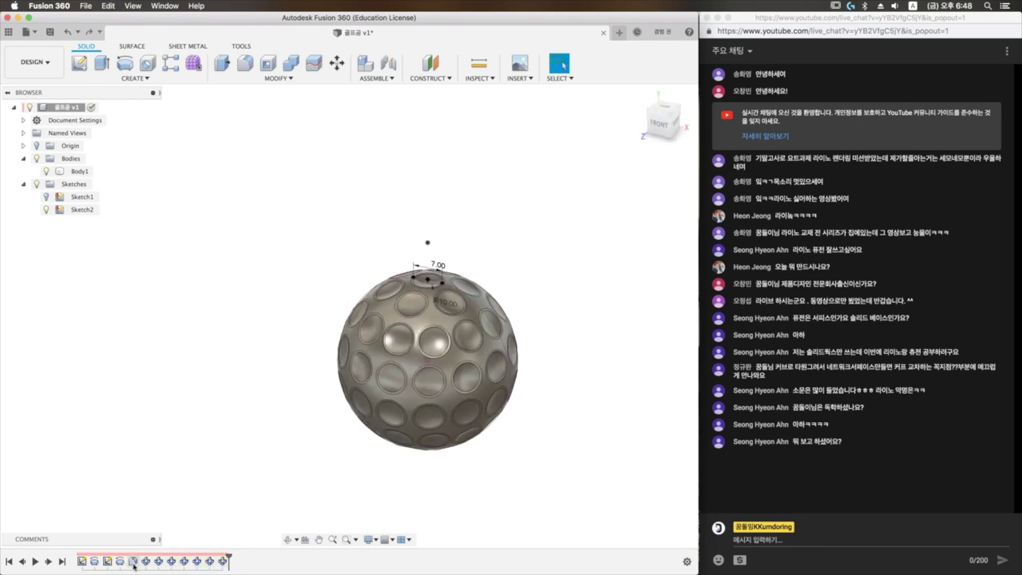
- Change Fillet1's radius from 1 mm to 0.5 mm
{"action": "right_click", "coordinate": [131, 563]}
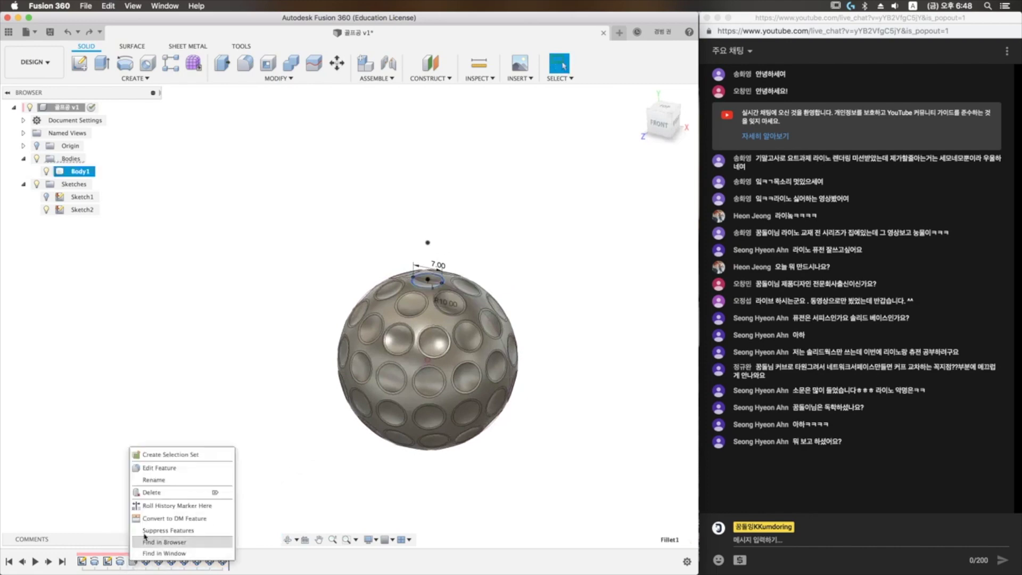
{"action": "left_click", "coordinate": [159, 469]}
{"action": "type", "text": "0.5"}
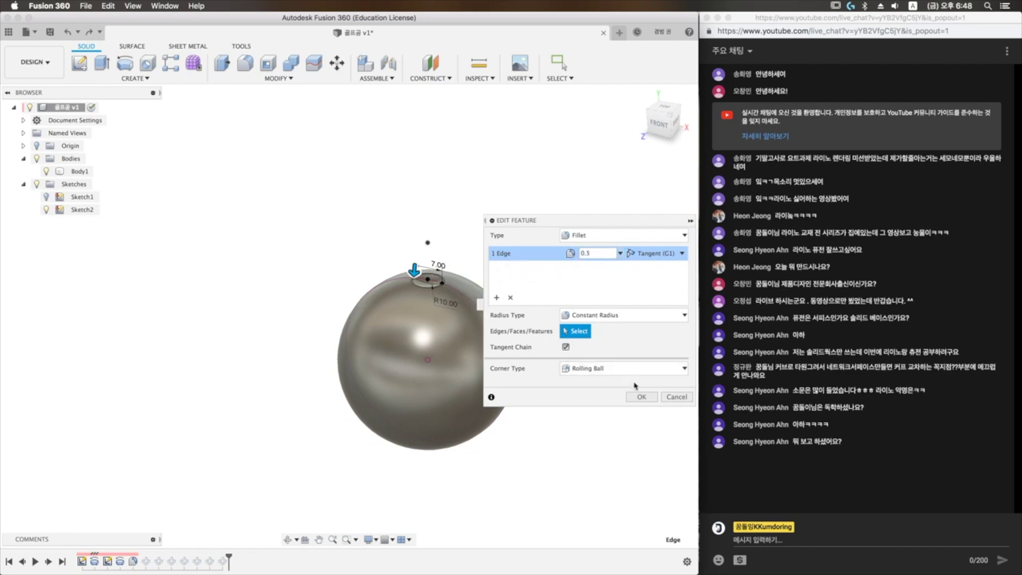
{"action": "left_click", "coordinate": [641, 396]}
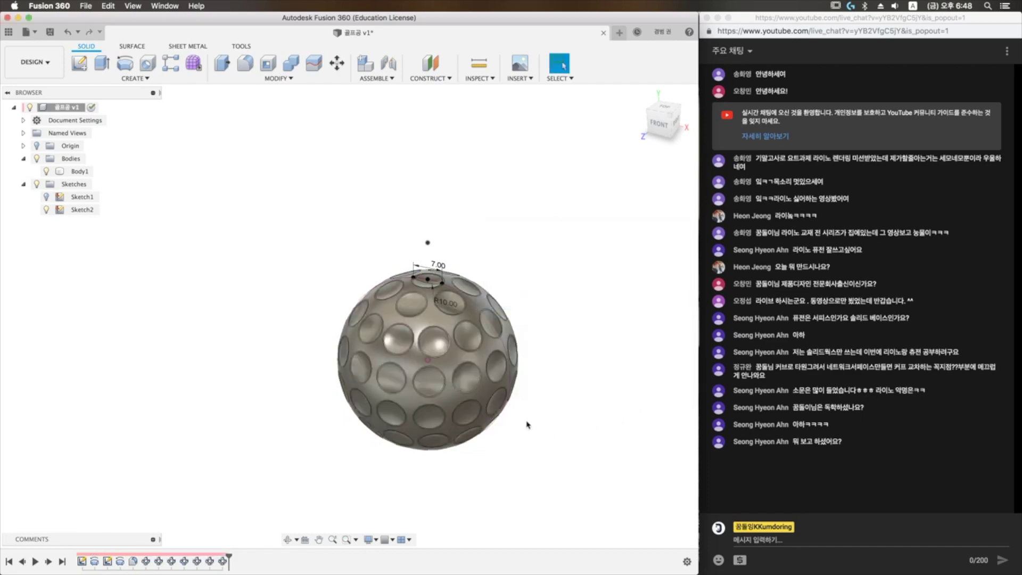
{"action": "scroll", "coordinate": [499, 402], "scroll_direction": "up", "scroll_amount": 3}
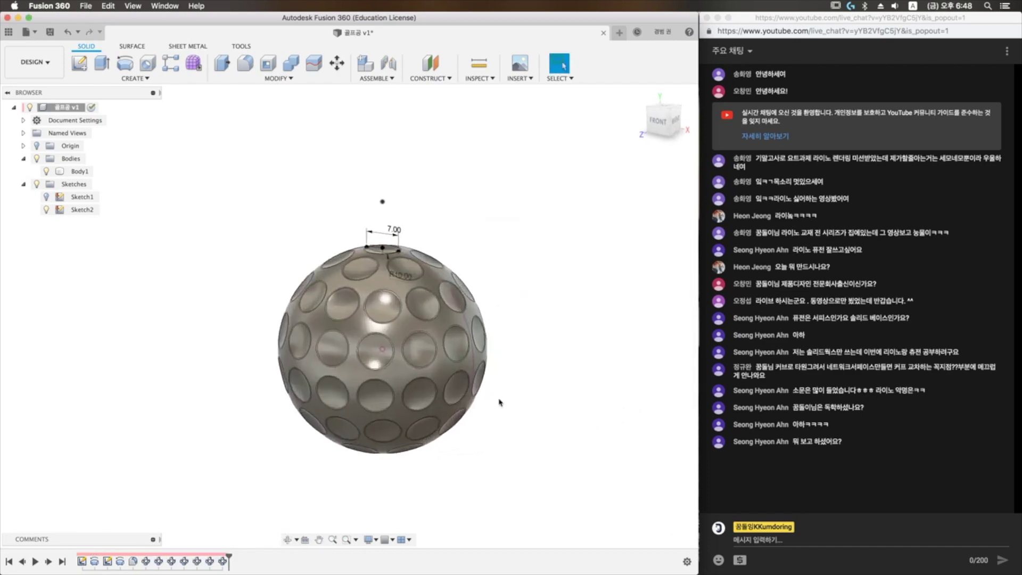
{"action": "middle_click_drag", "start_coordinate": [499, 402], "coordinate": [503, 410], "text": "shift"}
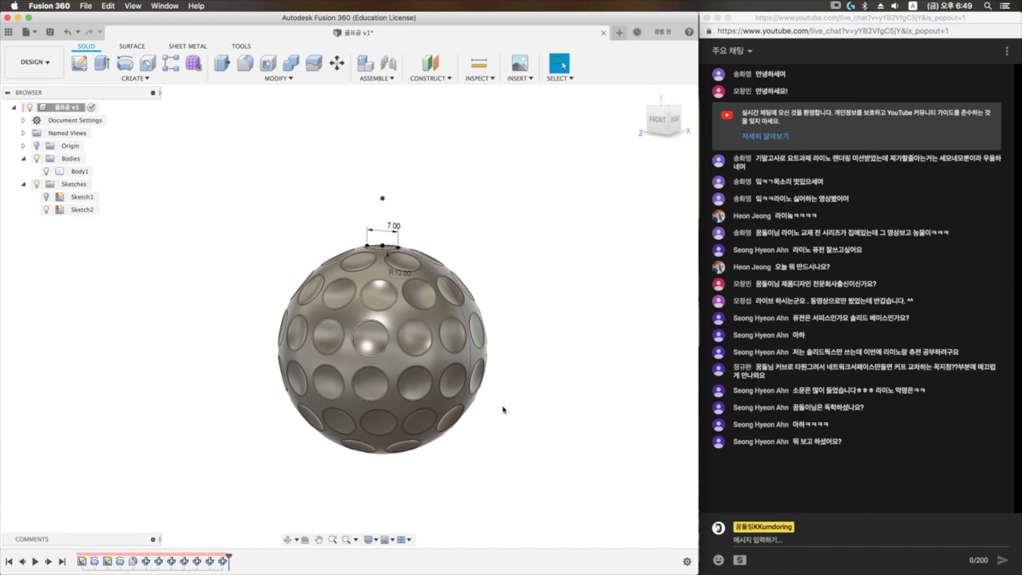
- Reopen C-Pattern3 and recompute it as 7 dimple copies around the top
{"action": "middle_click_drag", "start_coordinate": [503, 409], "coordinate": [484, 428], "text": "shift"}
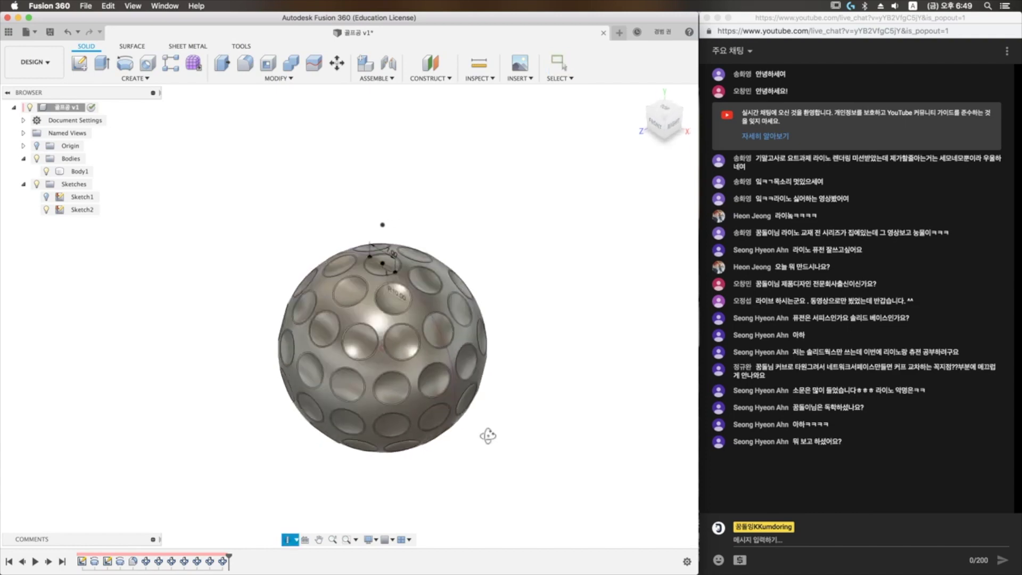
{"action": "right_click", "coordinate": [159, 562]}
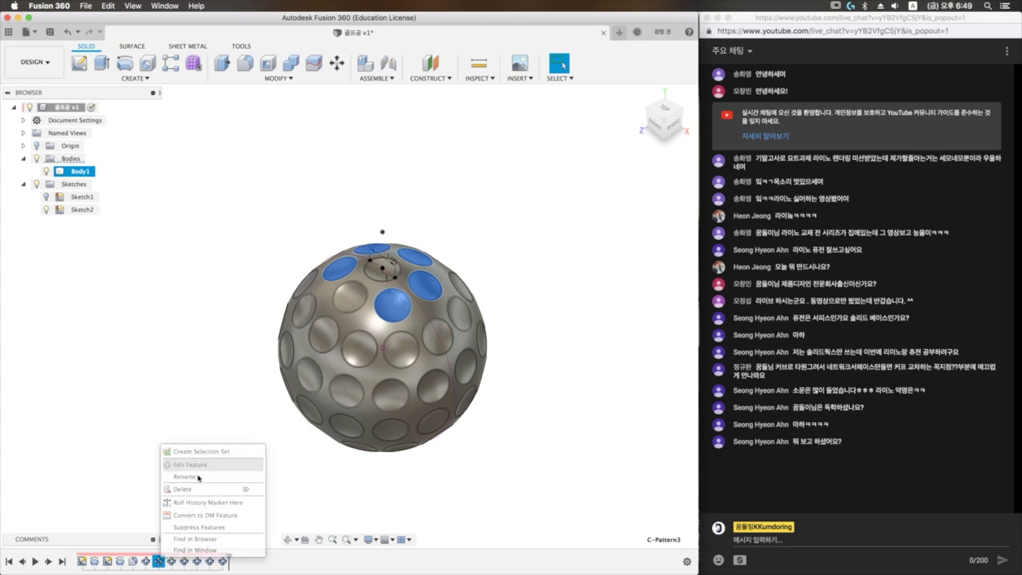
{"action": "left_click", "coordinate": [199, 465]}
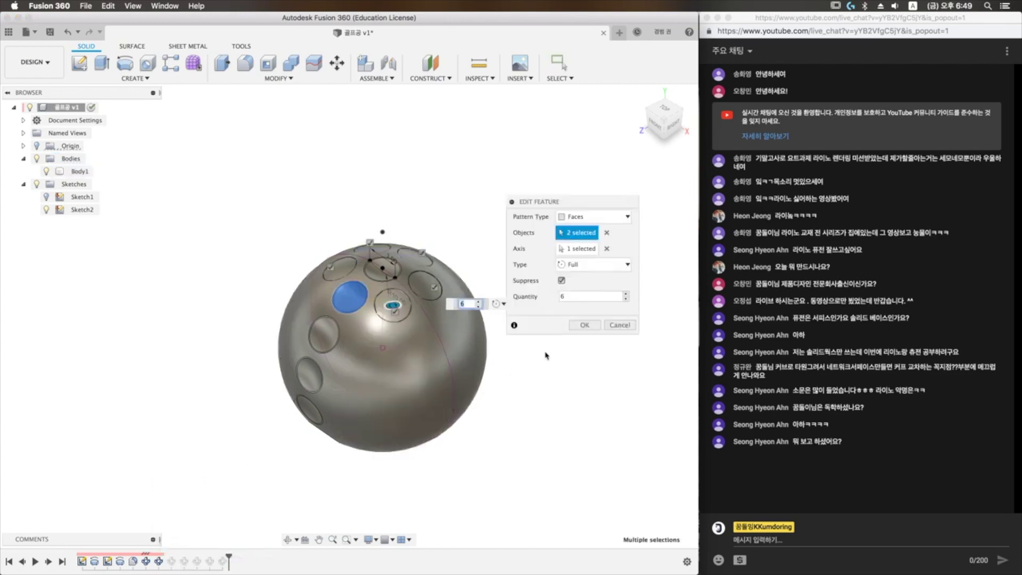
{"action": "left_click", "coordinate": [598, 323]}
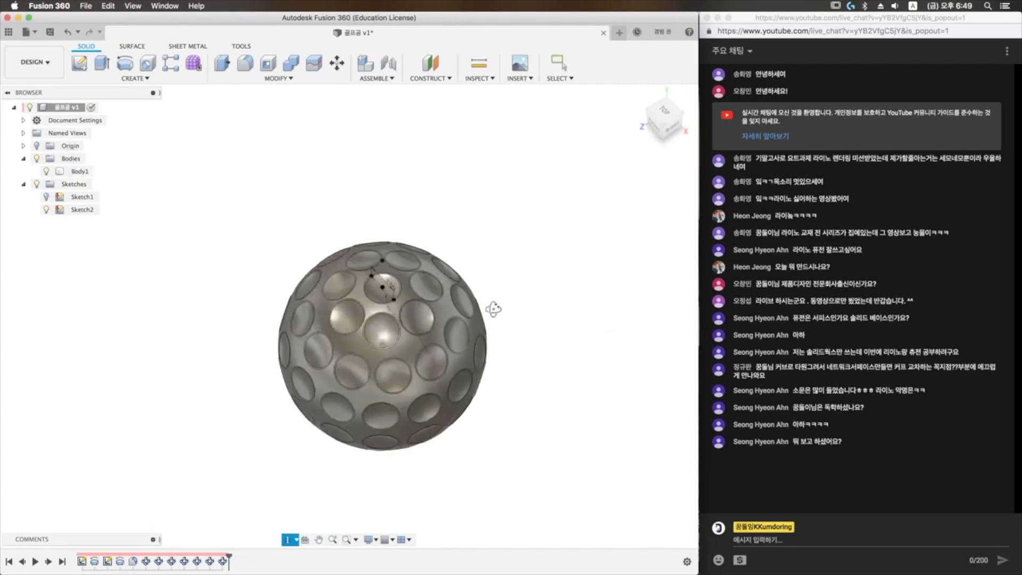
{"action": "key", "text": "Escape"}
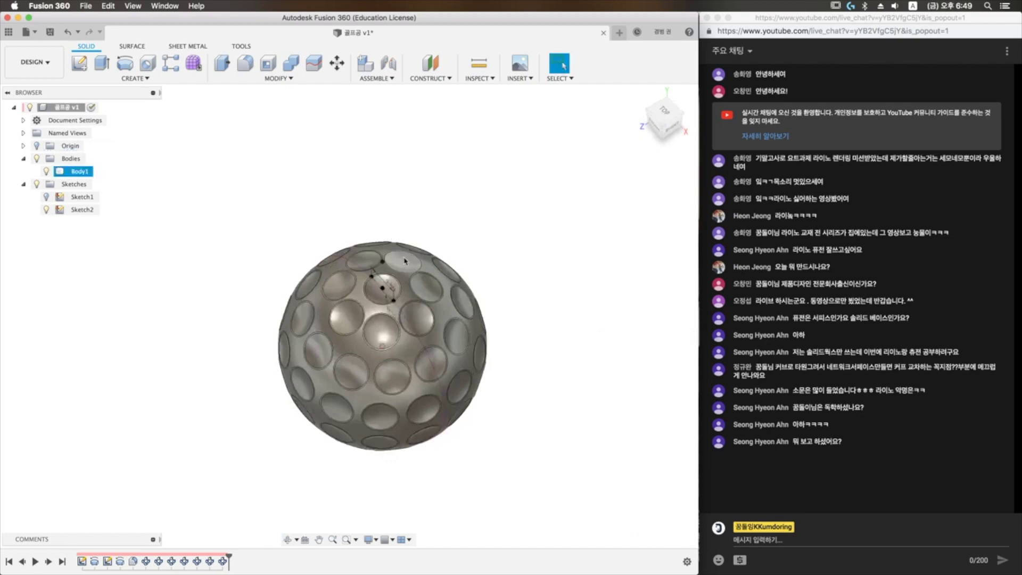